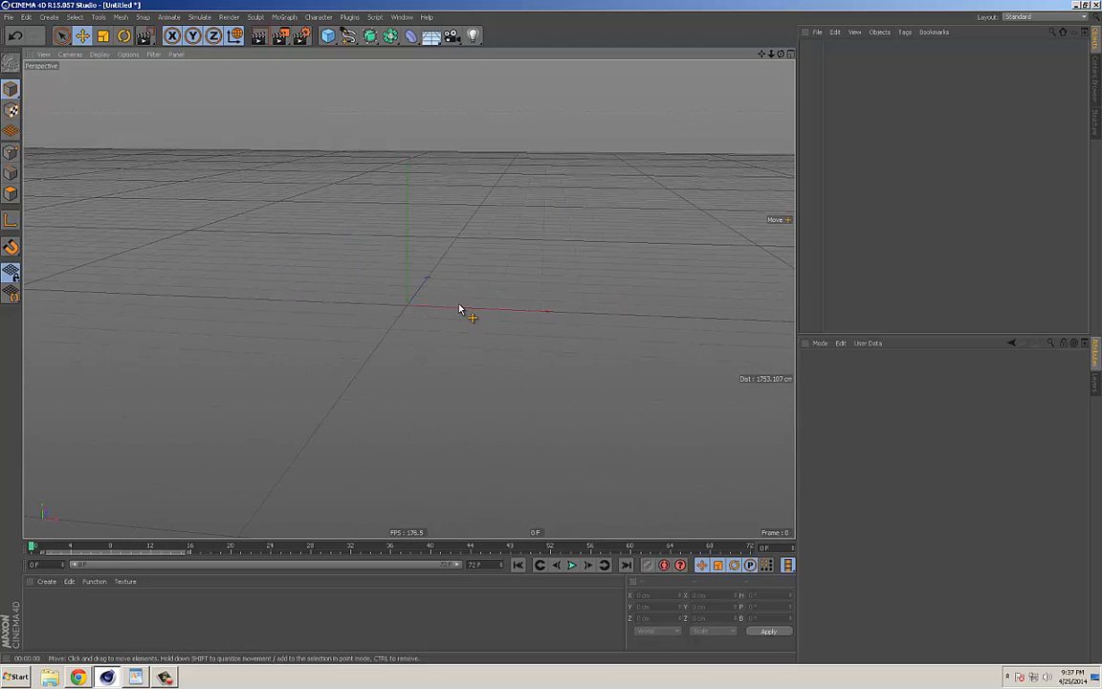
Step: Add a torus primitive to the empty scene
{"action": "mouse_move", "coordinate": [459, 310]}
{"action": "left_mouse_down", "text": "alt"}
{"action": "mouse_move", "coordinate": [468, 297]}
{"action": "mouse_move", "coordinate": [438, 302]}
{"action": "mouse_move", "coordinate": [462, 300]}
{"action": "mouse_move", "coordinate": [468, 287]}
{"action": "mouse_move", "coordinate": [461, 304]}
{"action": "left_mouse_up", "text": "alt"}
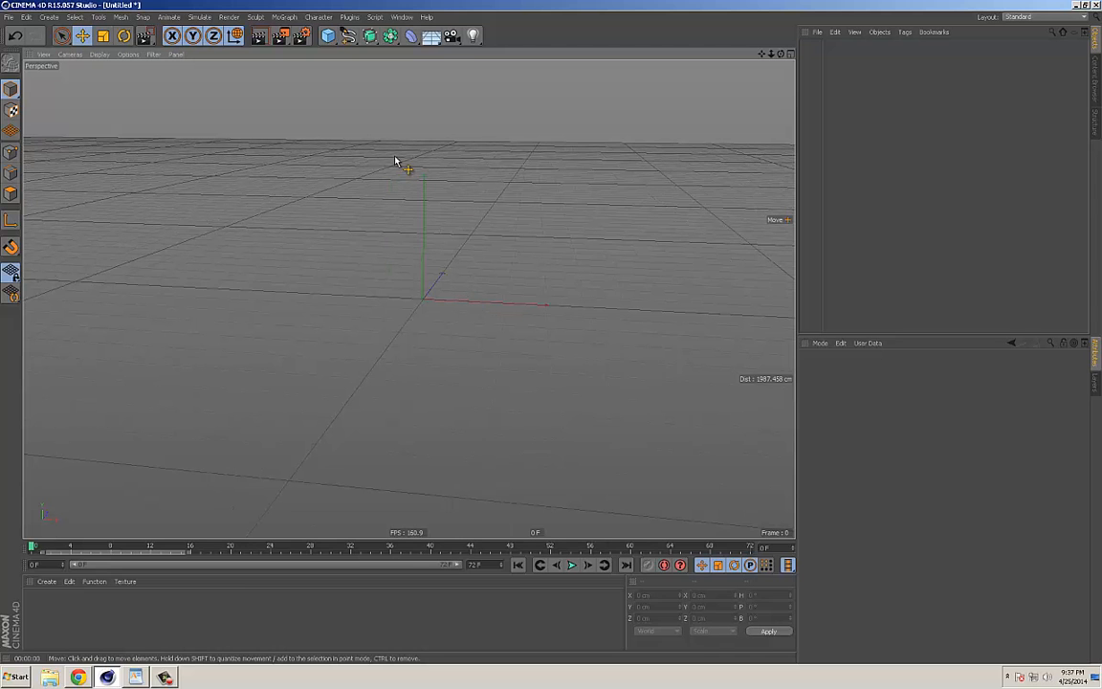
{"action": "left_click", "coordinate": [326, 36]}
{"action": "key", "text": "ctrl+z"}
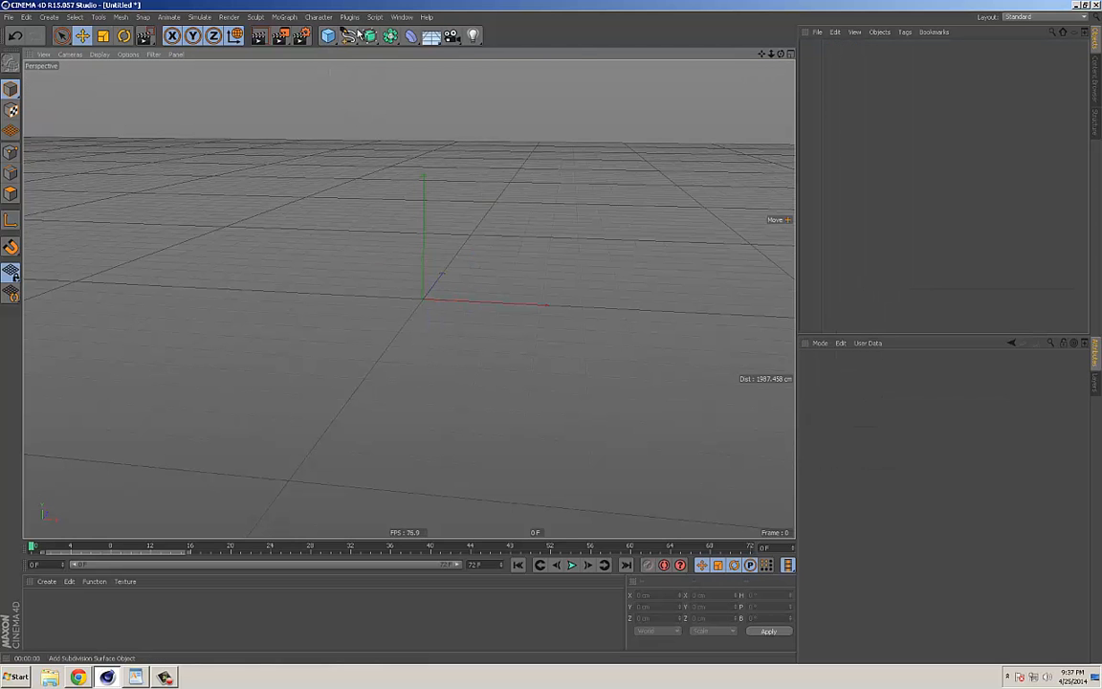
{"action": "left_click", "coordinate": [327, 36]}
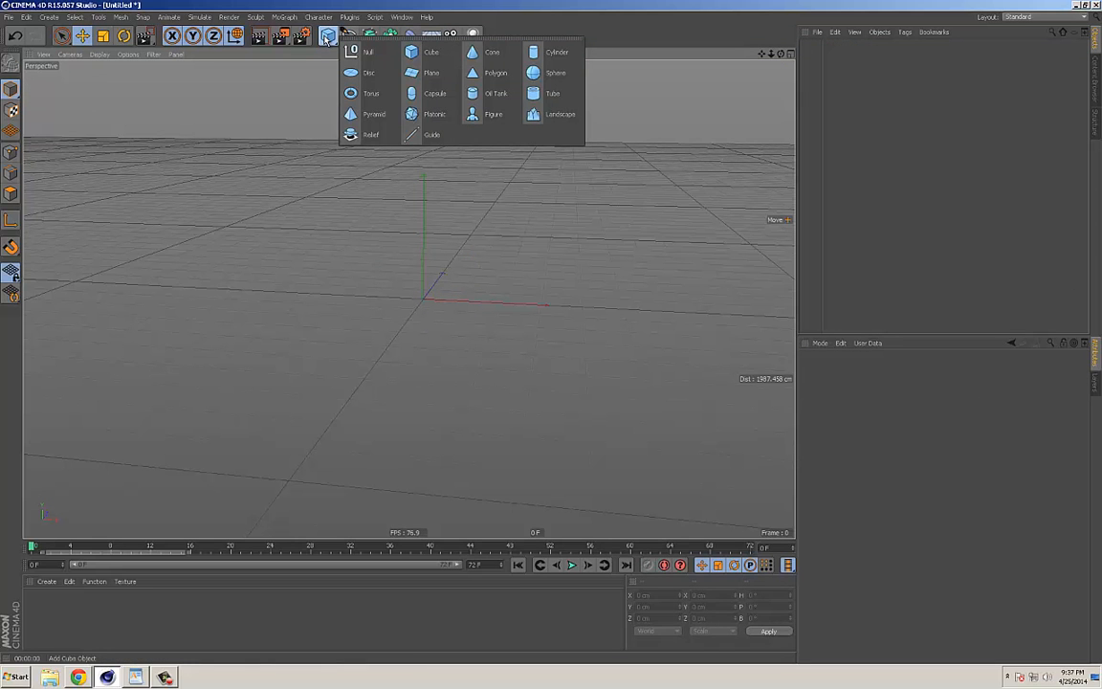
{"action": "left_click", "coordinate": [365, 93]}
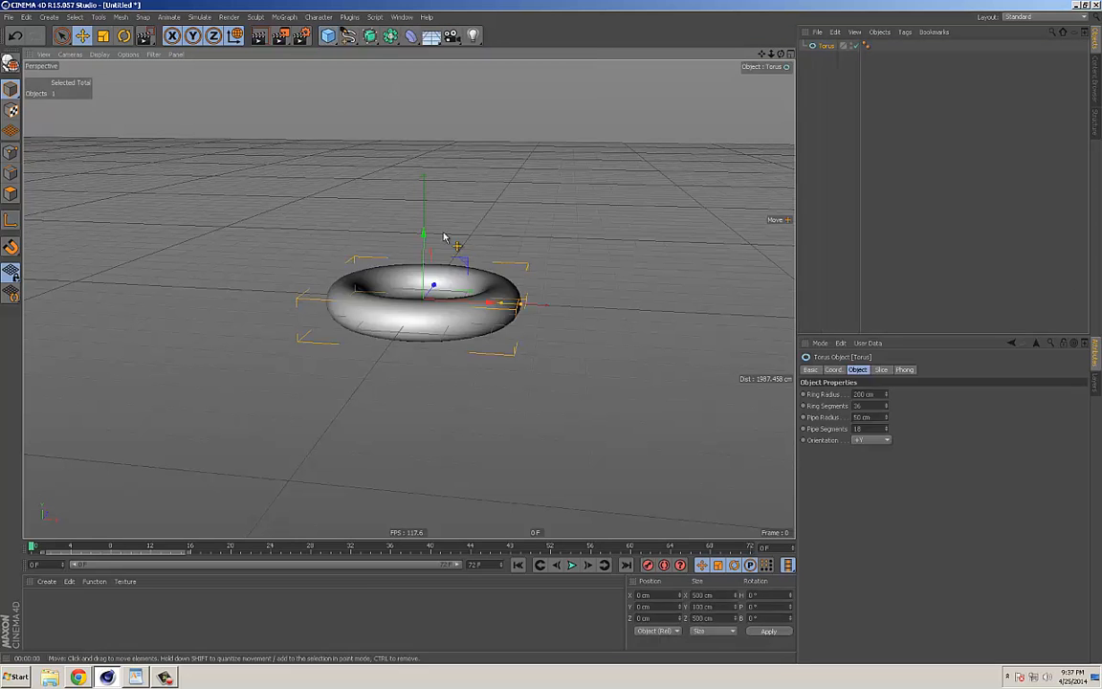
Step: Set the torus orientation to -Z and raise it to about 212 cm on Y
{"action": "left_click", "coordinate": [875, 441]}
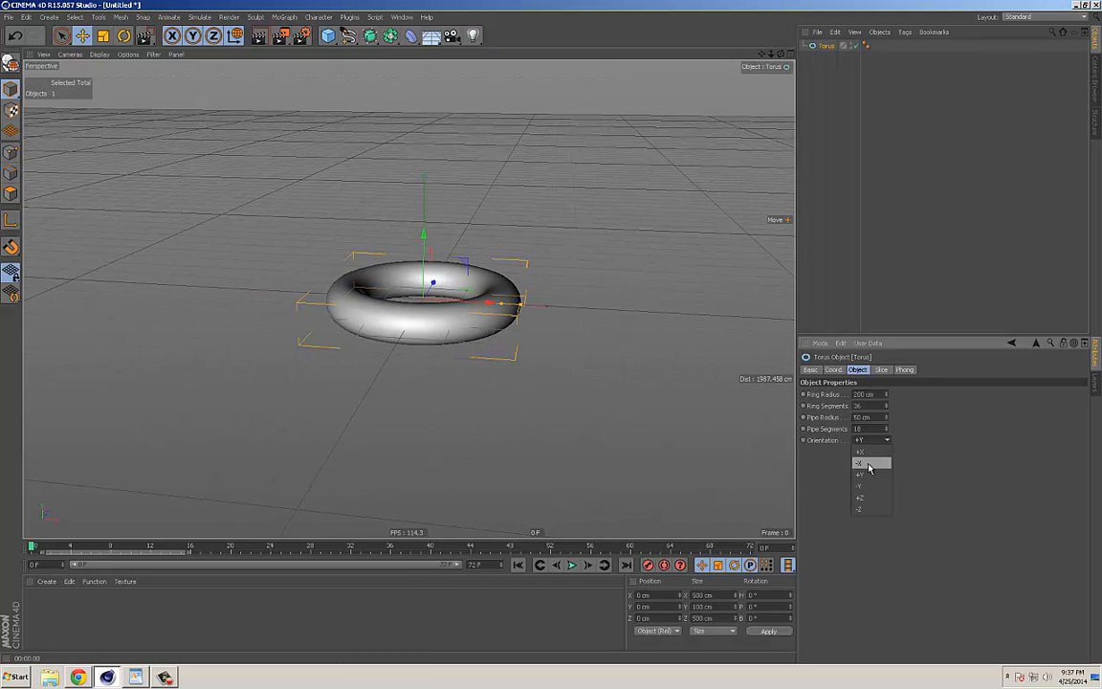
{"action": "left_click", "coordinate": [871, 440]}
{"action": "left_click", "coordinate": [865, 509]}
{"action": "left_click_drag", "start_coordinate": [478, 325], "coordinate": [475, 280], "text": "alt"}
Step: Switch to the Animation layout and widen the object list area
{"action": "left_click", "coordinate": [1040, 17]}
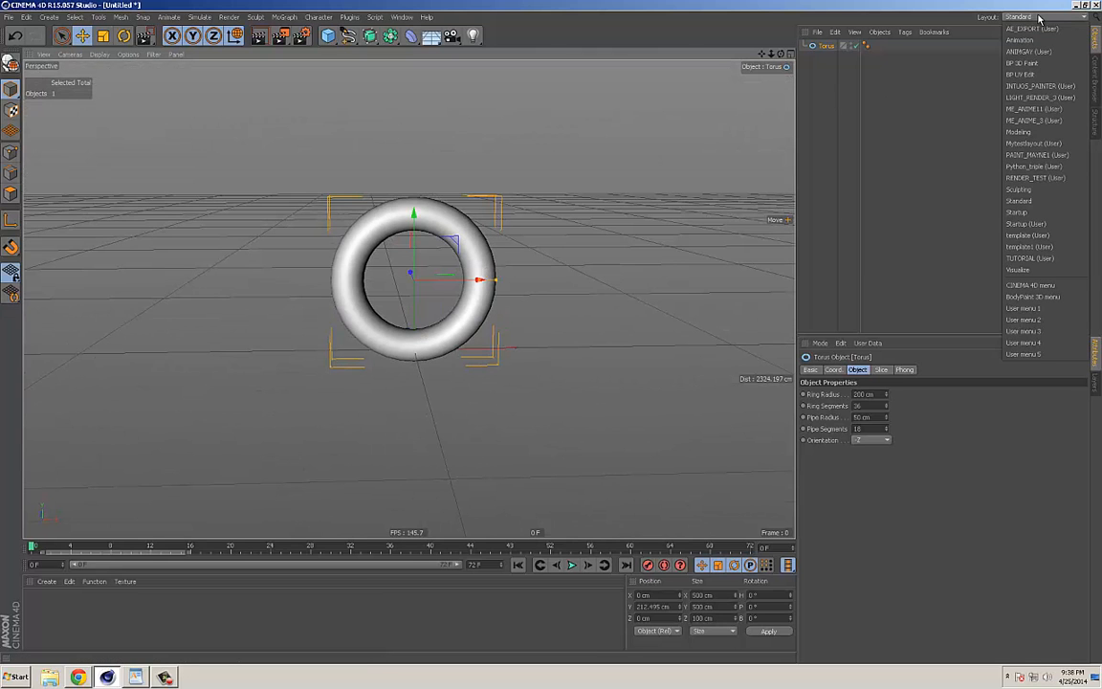
{"action": "left_click", "coordinate": [1039, 17]}
{"action": "left_click", "coordinate": [1021, 18]}
{"action": "left_click", "coordinate": [1019, 40]}
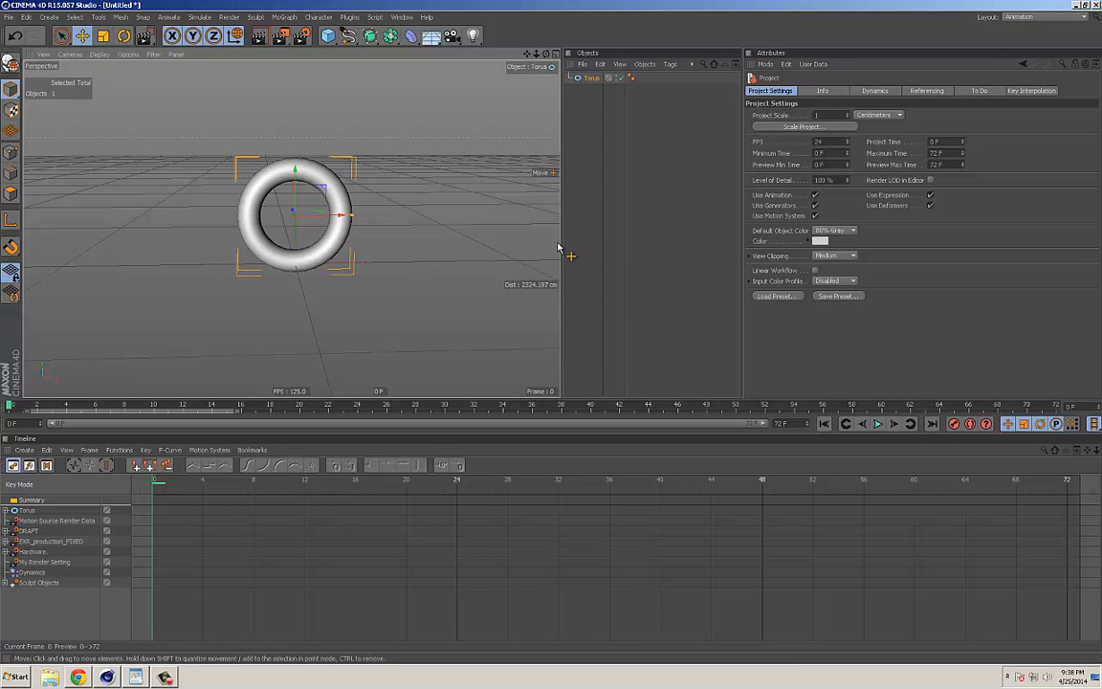
{"action": "left_click_drag", "start_coordinate": [354, 280], "coordinate": [406, 292], "text": "alt"}
{"action": "left_click_drag", "start_coordinate": [742, 287], "coordinate": [783, 285]}
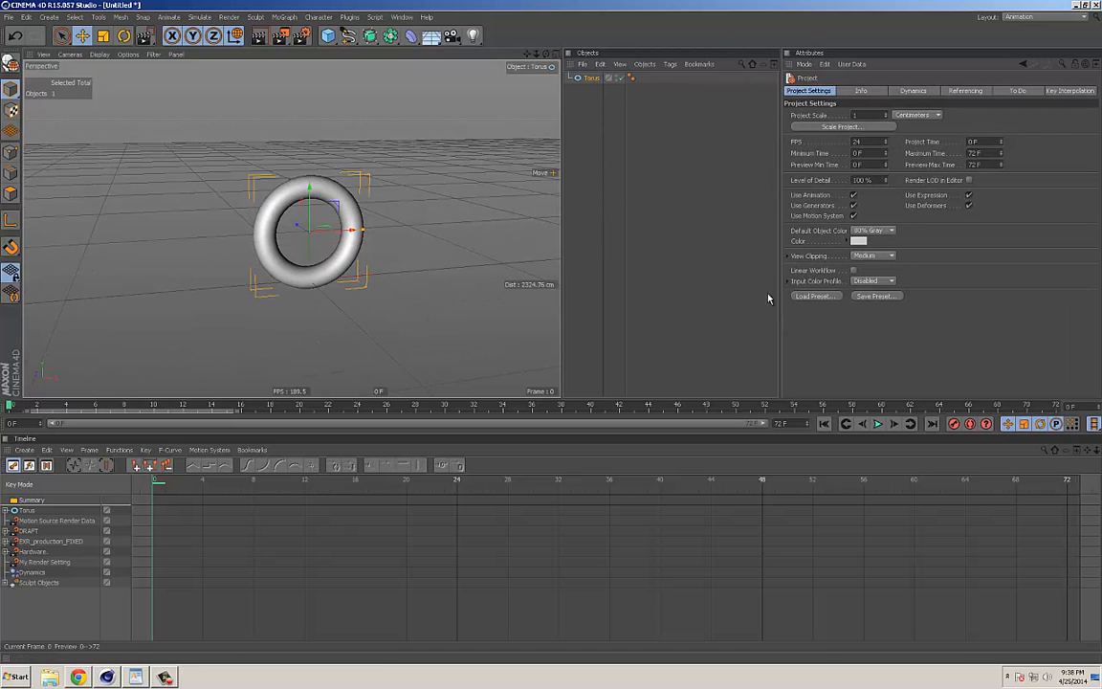
Step: Record a keyframe for the torus at frame 0 and deselect it
{"action": "left_click_drag", "start_coordinate": [36, 405], "coordinate": [10, 408]}
{"action": "left_click_drag", "start_coordinate": [164, 485], "coordinate": [194, 490]}
{"action": "left_click", "coordinate": [138, 494]}
{"action": "left_click_drag", "start_coordinate": [394, 287], "coordinate": [272, 276], "text": "alt"}
{"action": "mouse_move", "coordinate": [29, 410]}
{"action": "left_mouse_down"}
{"action": "mouse_move", "coordinate": [909, 406]}
{"action": "mouse_move", "coordinate": [10, 405]}
{"action": "left_mouse_up"}
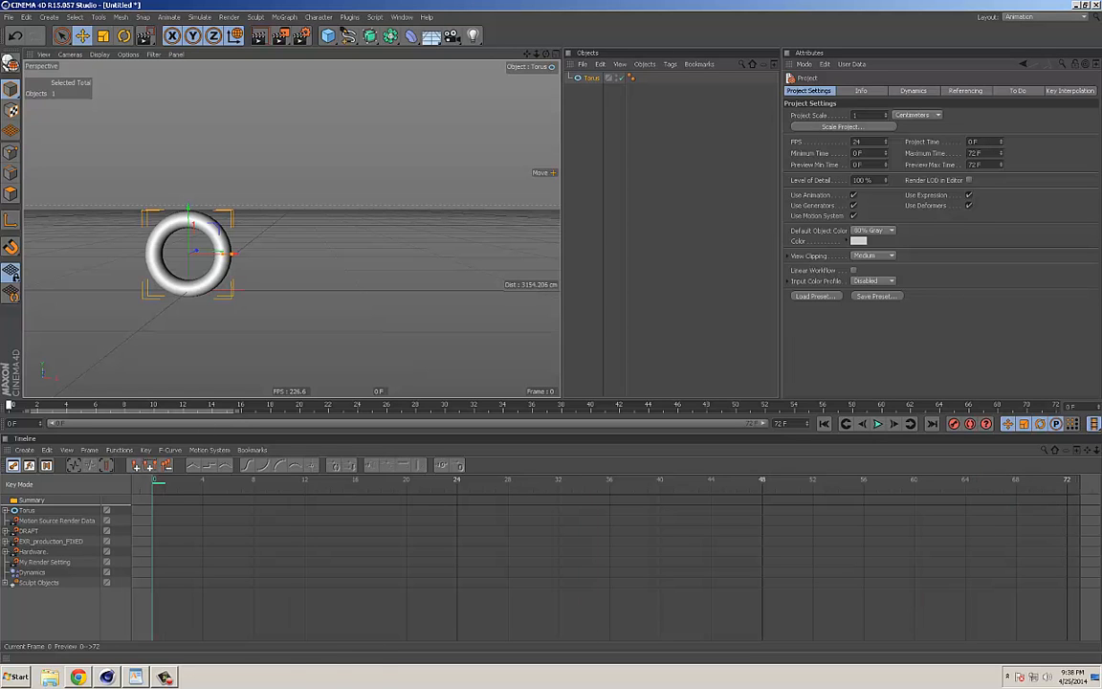
{"action": "left_click", "coordinate": [591, 77]}
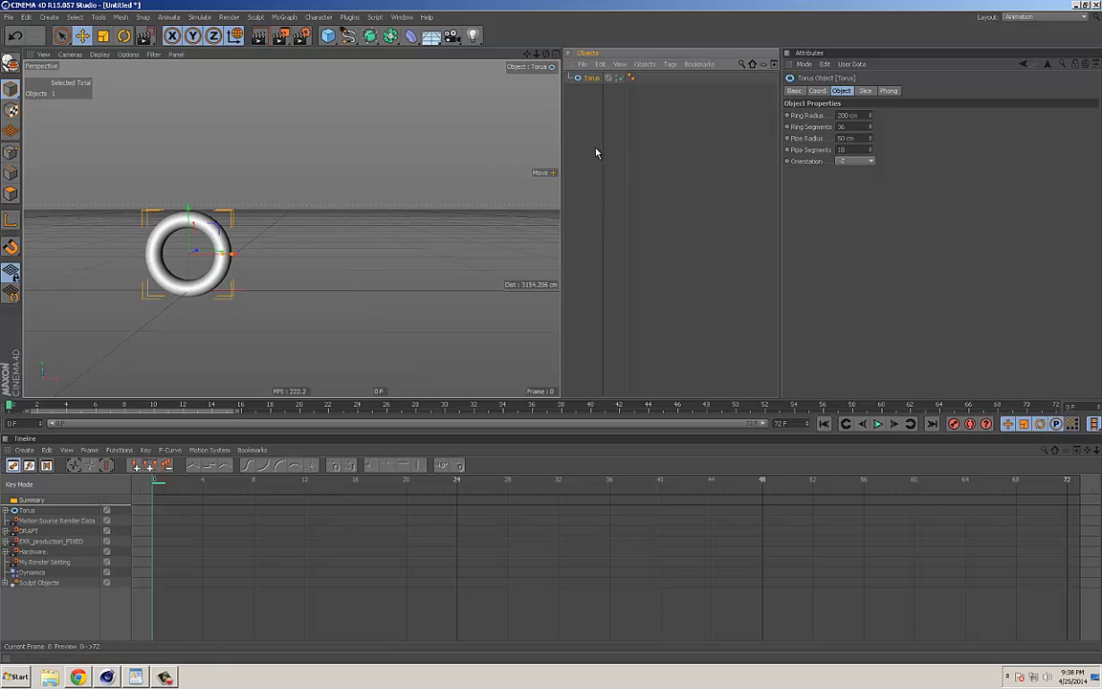
{"action": "left_click", "coordinate": [953, 425]}
{"action": "left_click", "coordinate": [409, 187]}
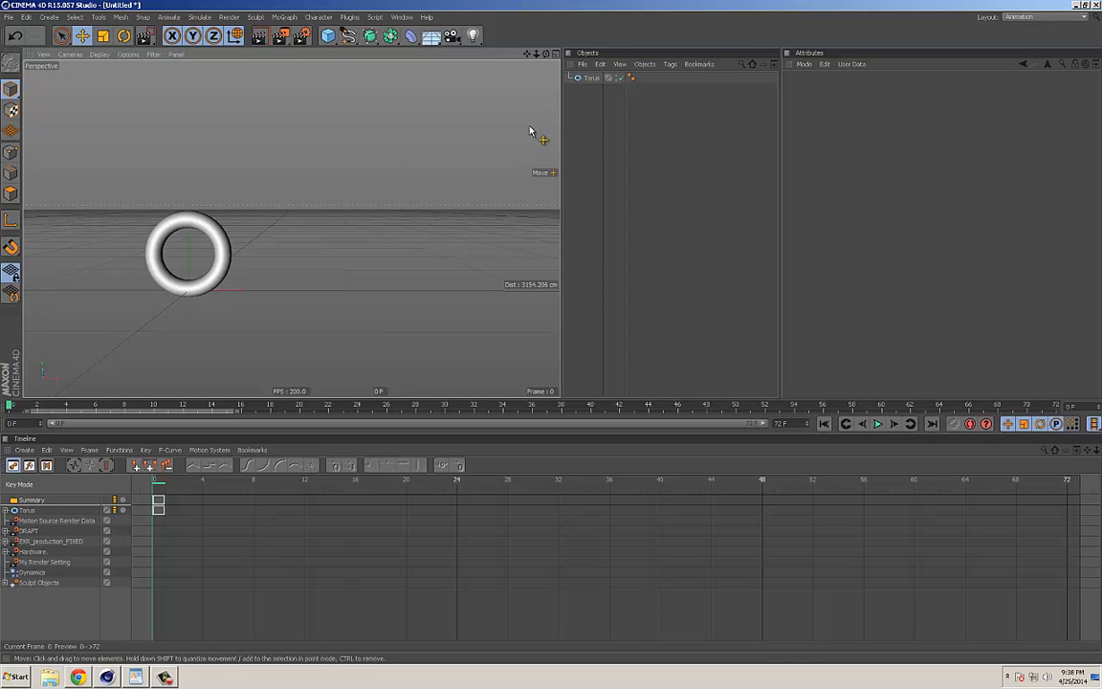
Step: Show the torus's coordinate attributes and scrub between frames 0 and 4 to examine its keyframe markers
{"action": "left_click", "coordinate": [590, 78]}
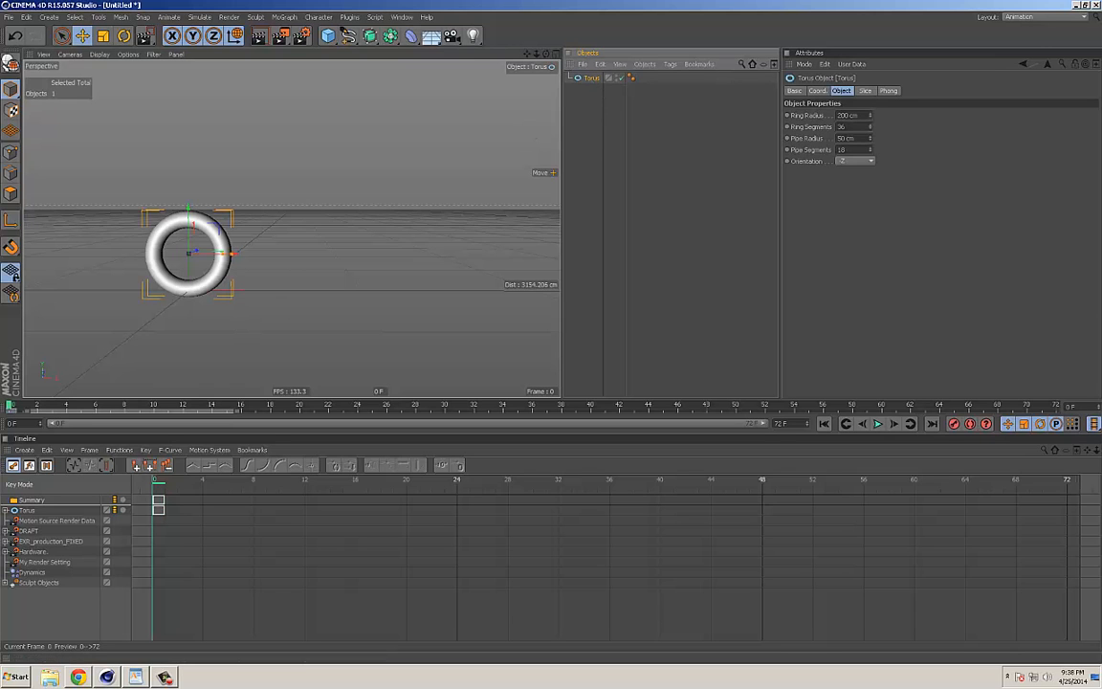
{"action": "mouse_move", "coordinate": [26, 406]}
{"action": "left_mouse_down"}
{"action": "mouse_move", "coordinate": [58, 406]}
{"action": "mouse_move", "coordinate": [9, 406]}
{"action": "left_mouse_up"}
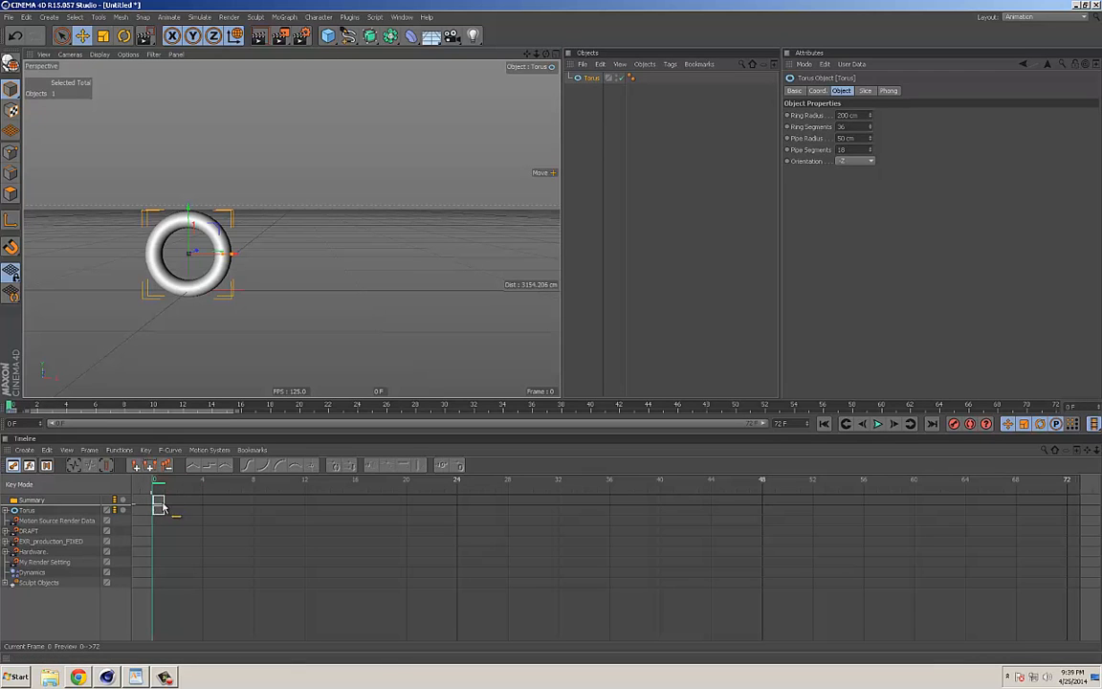
{"action": "left_click", "coordinate": [818, 91]}
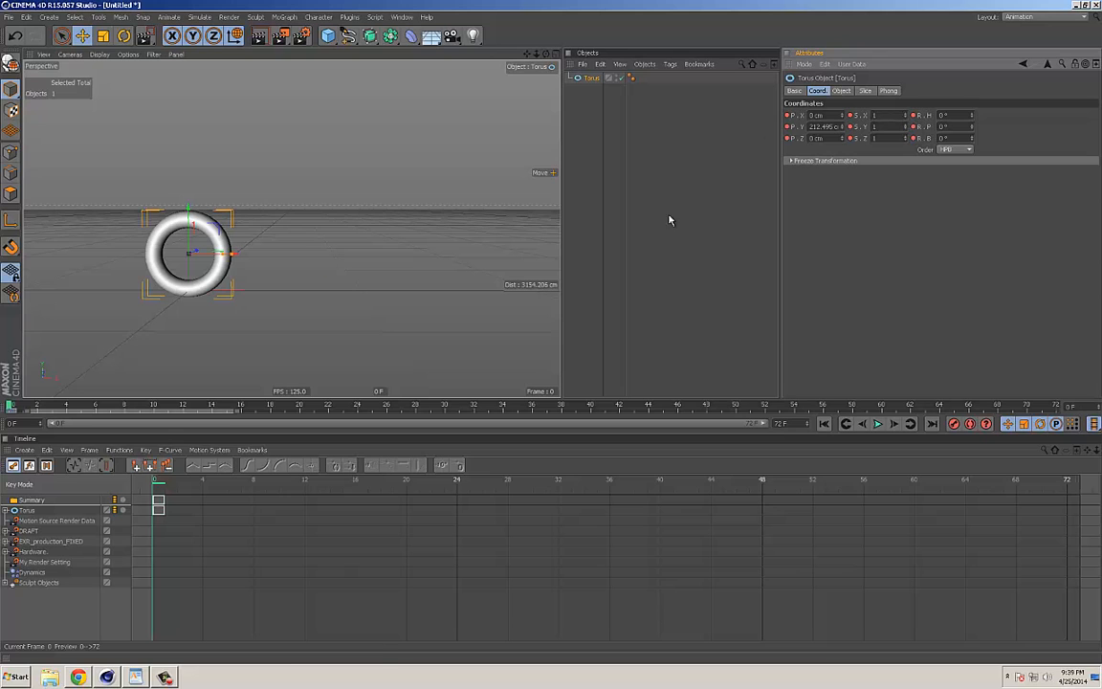
{"action": "left_click_drag", "start_coordinate": [20, 406], "coordinate": [67, 407]}
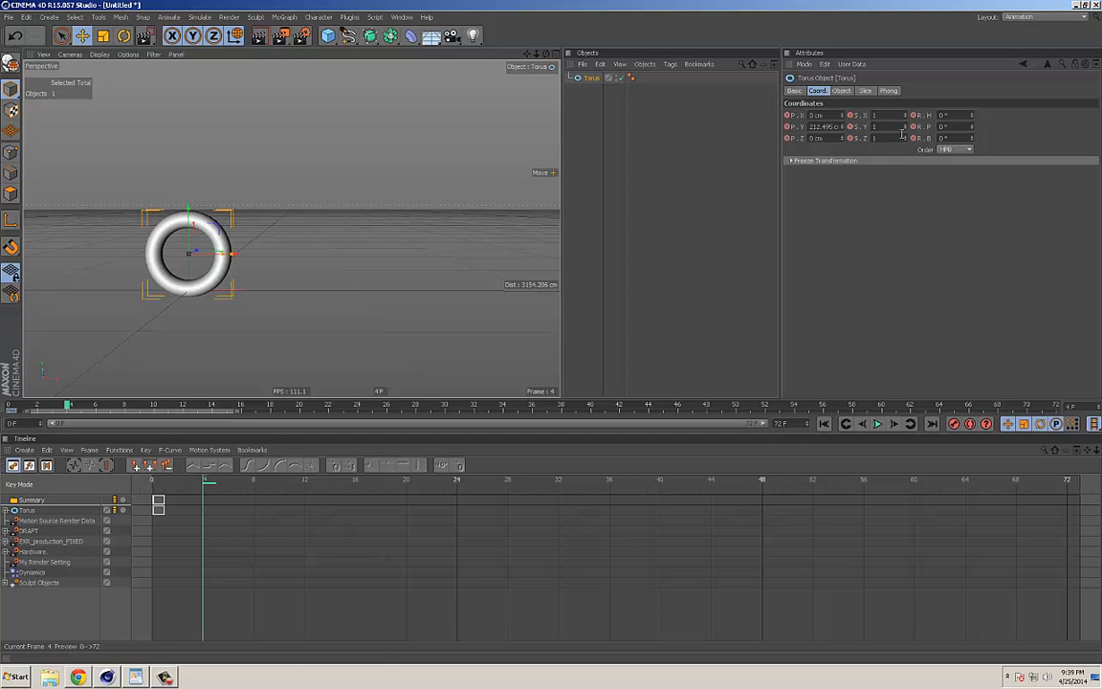
{"action": "left_click_drag", "start_coordinate": [55, 411], "coordinate": [9, 410]}
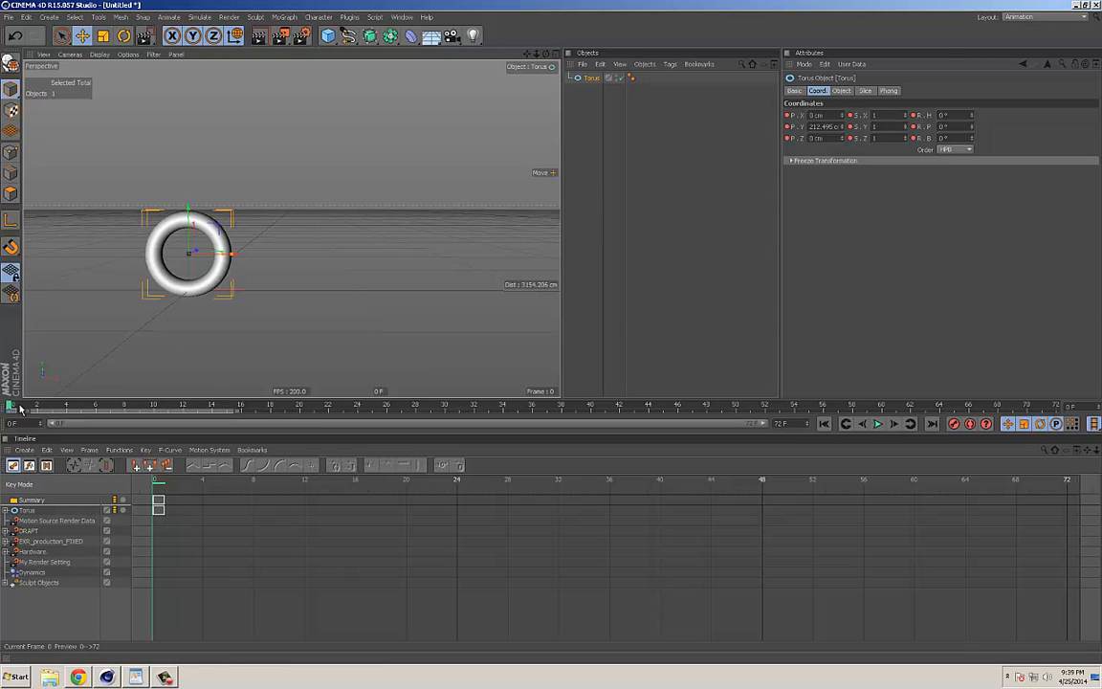
Step: At frame 40, raise the torus to about 988 cm on Y and record a keyframe
{"action": "left_click_drag", "start_coordinate": [21, 410], "coordinate": [593, 409]}
{"action": "left_click_drag", "start_coordinate": [188, 209], "coordinate": [189, 107]}
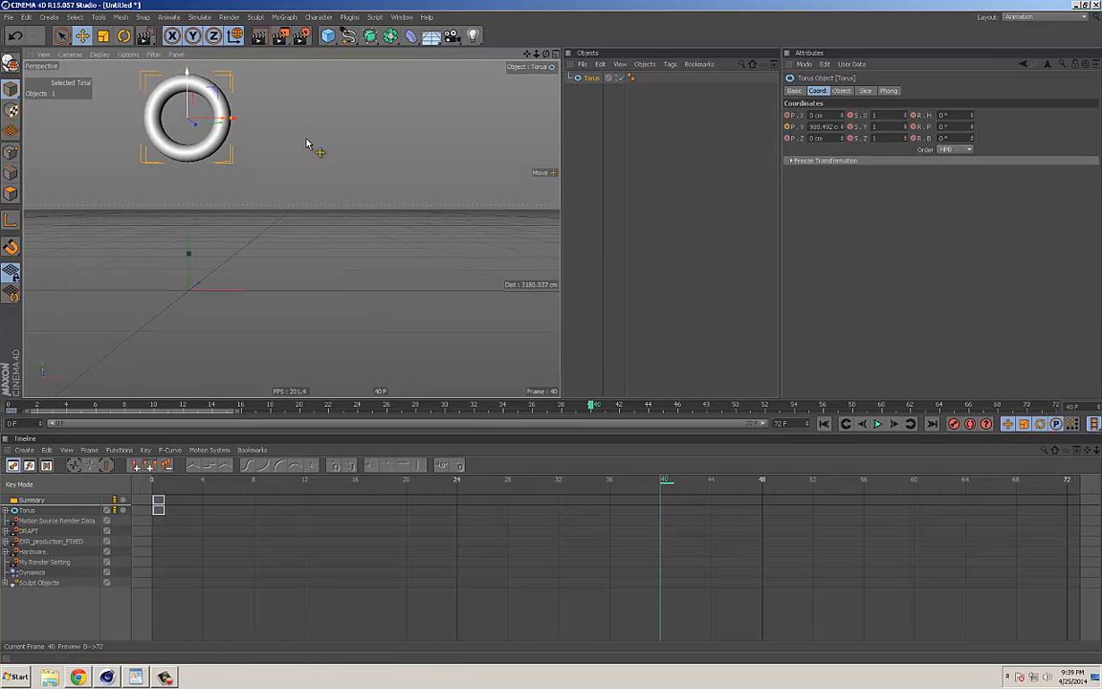
{"action": "left_click", "coordinate": [954, 424]}
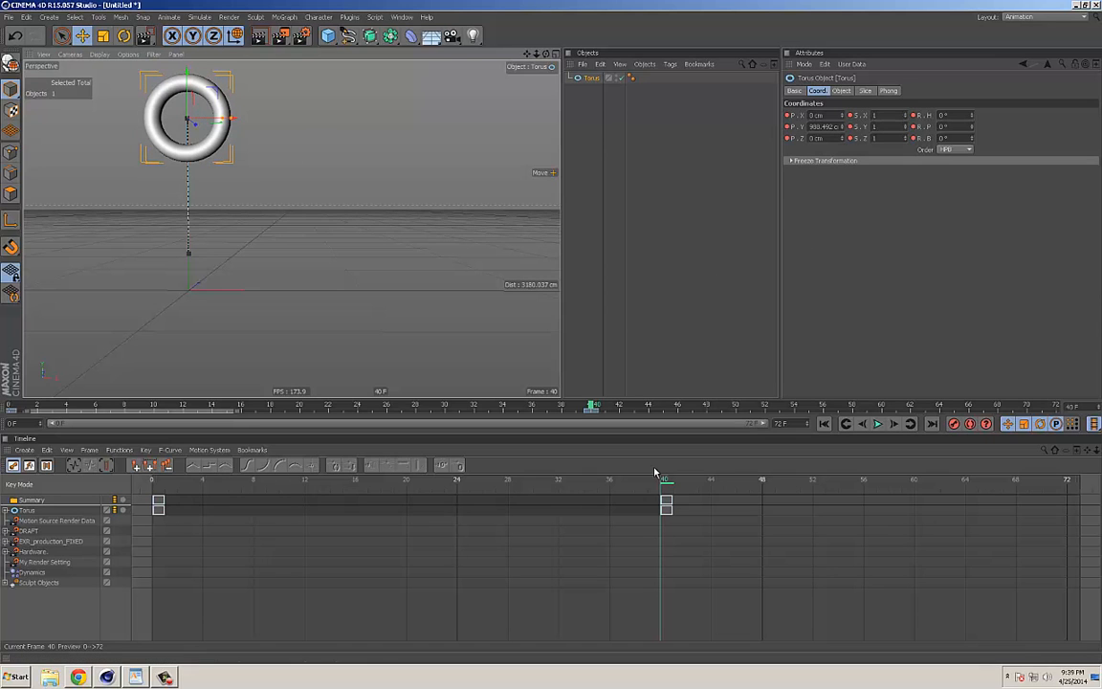
Step: At frame 72, lower the torus to about 210 cm on Y and record a keyframe
{"action": "mouse_move", "coordinate": [664, 485]}
{"action": "left_mouse_down"}
{"action": "mouse_move", "coordinate": [716, 478]}
{"action": "mouse_move", "coordinate": [1020, 504]}
{"action": "mouse_move", "coordinate": [945, 497]}
{"action": "left_mouse_up"}
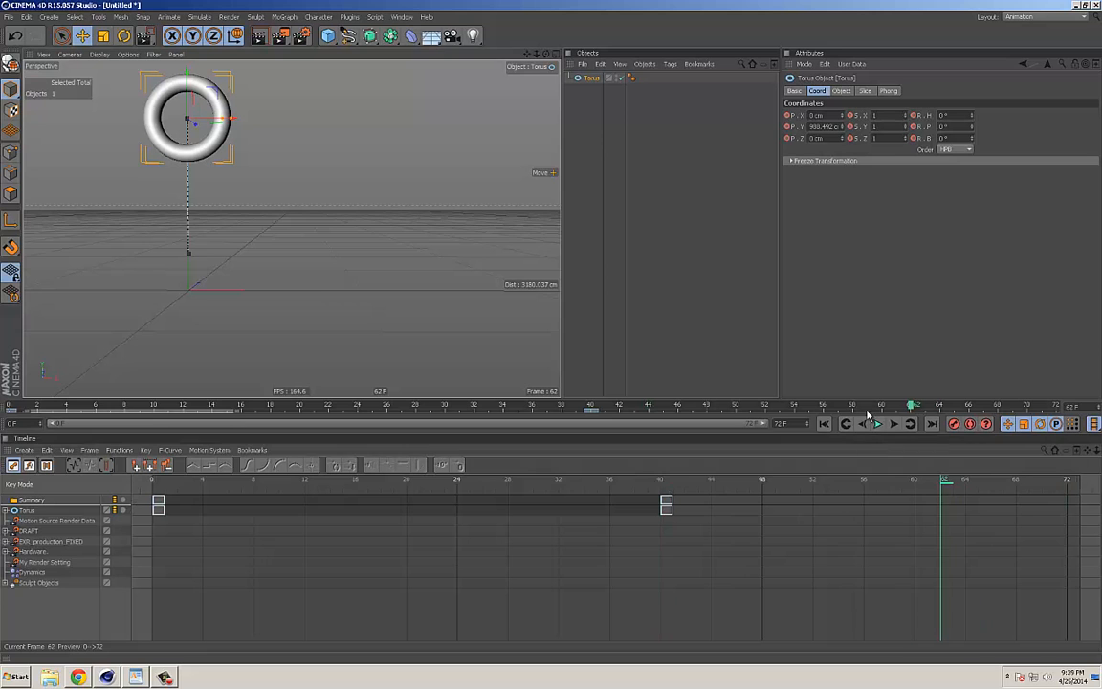
{"action": "left_click_drag", "start_coordinate": [196, 78], "coordinate": [196, 213]}
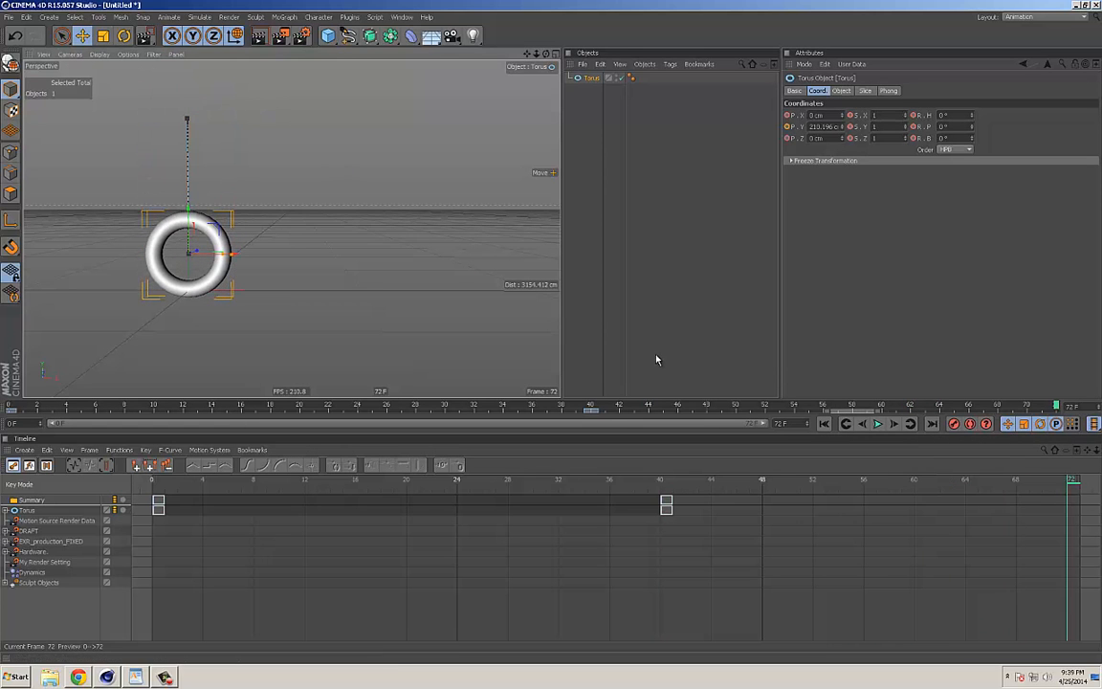
{"action": "left_click", "coordinate": [955, 423]}
Step: Play the torus animation from the first frame to check the motion, and stop playback
{"action": "left_click", "coordinate": [824, 423]}
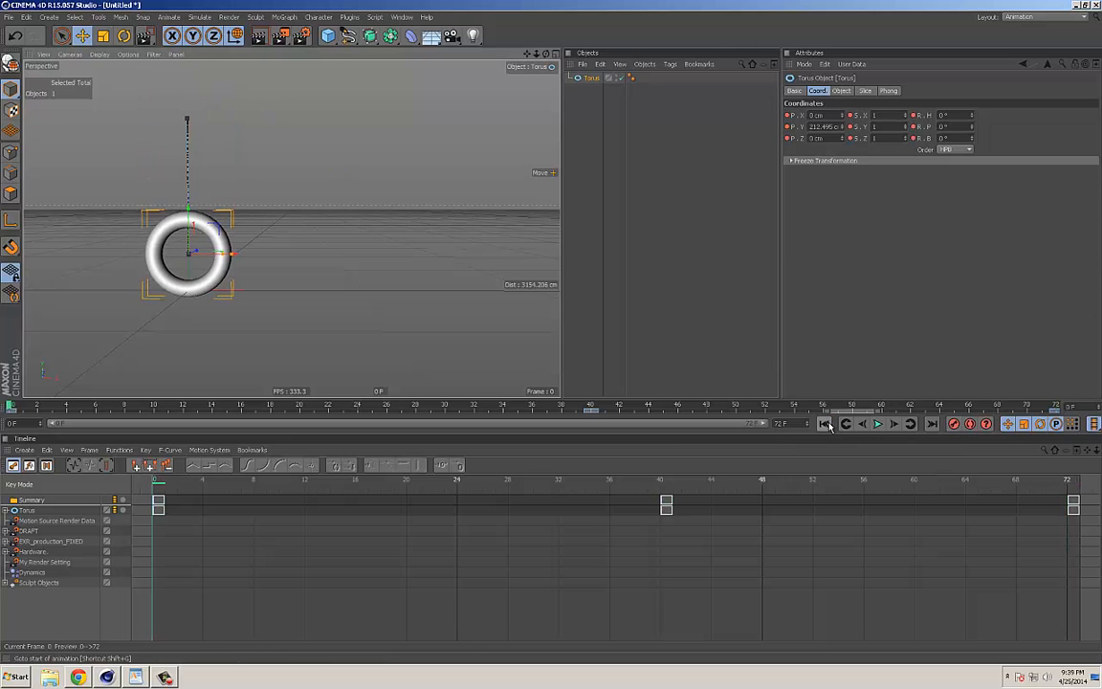
{"action": "left_click", "coordinate": [877, 424]}
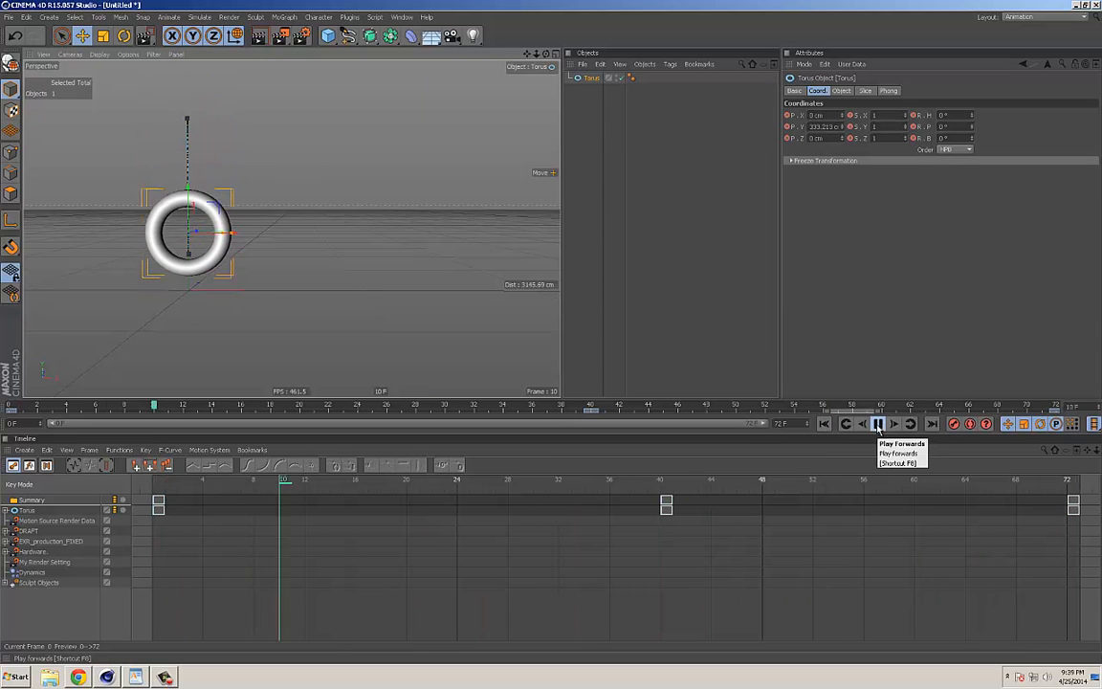
{"action": "left_click", "coordinate": [877, 424]}
Step: Enable automatic keyframing and lower the torus to about -147 cm on Y at frame 21 and about -384 cm at frame 59
{"action": "left_click_drag", "start_coordinate": [465, 493], "coordinate": [432, 498]}
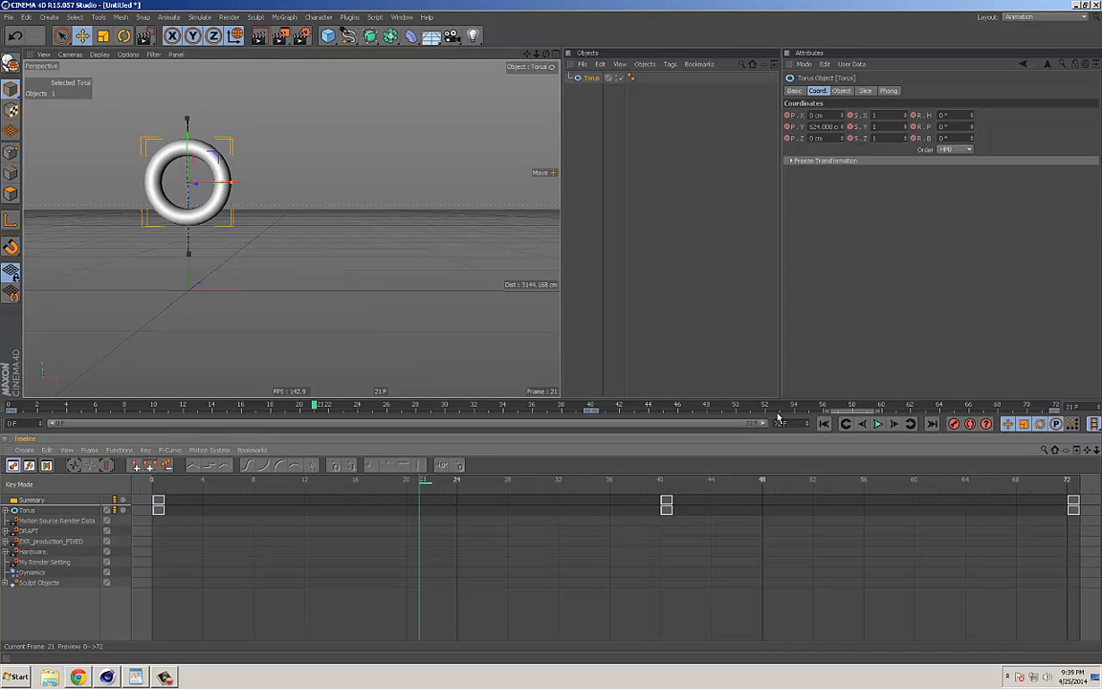
{"action": "left_click", "coordinate": [970, 423]}
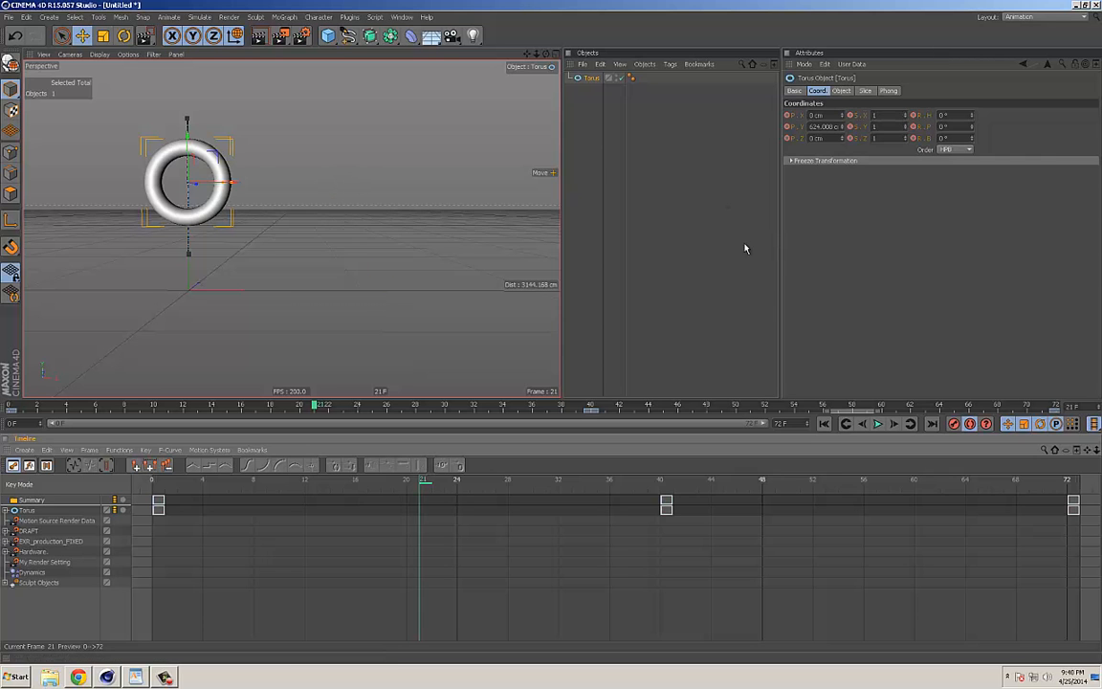
{"action": "left_click_drag", "start_coordinate": [188, 161], "coordinate": [188, 296]}
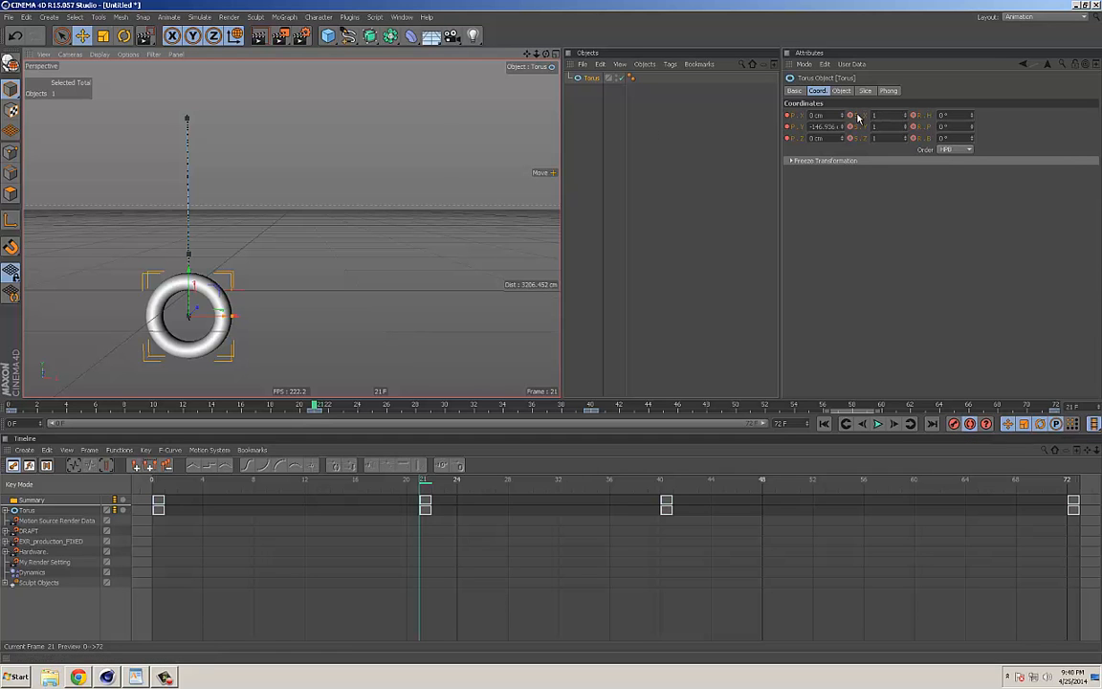
{"action": "left_click_drag", "start_coordinate": [363, 408], "coordinate": [865, 401]}
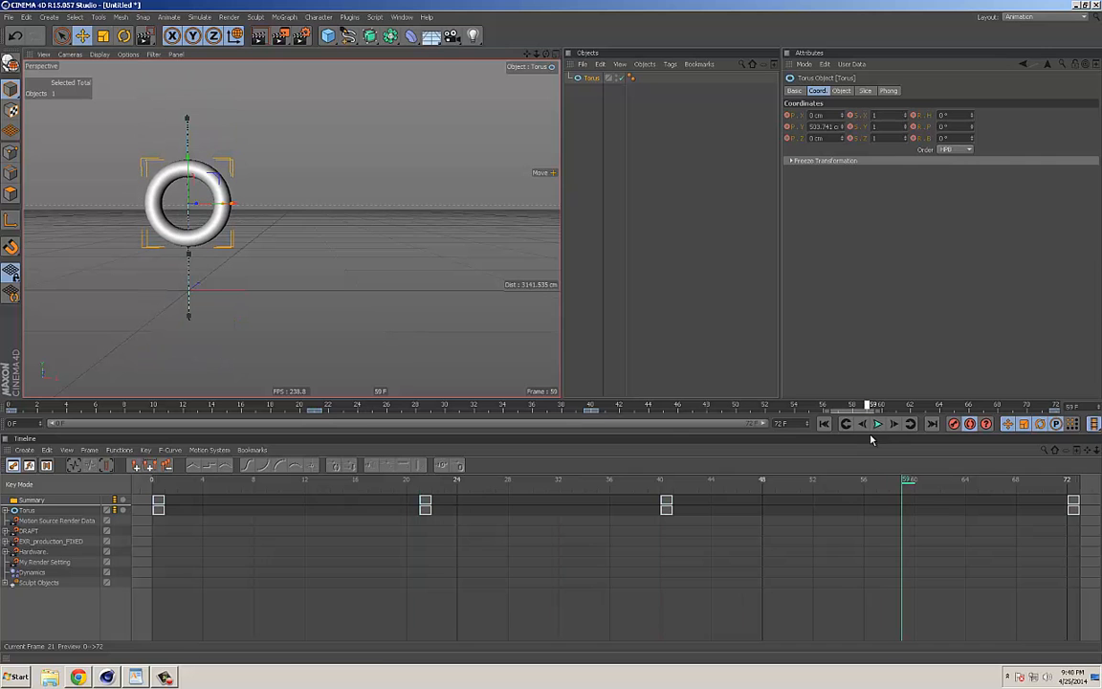
{"action": "left_click_drag", "start_coordinate": [226, 172], "coordinate": [228, 323]}
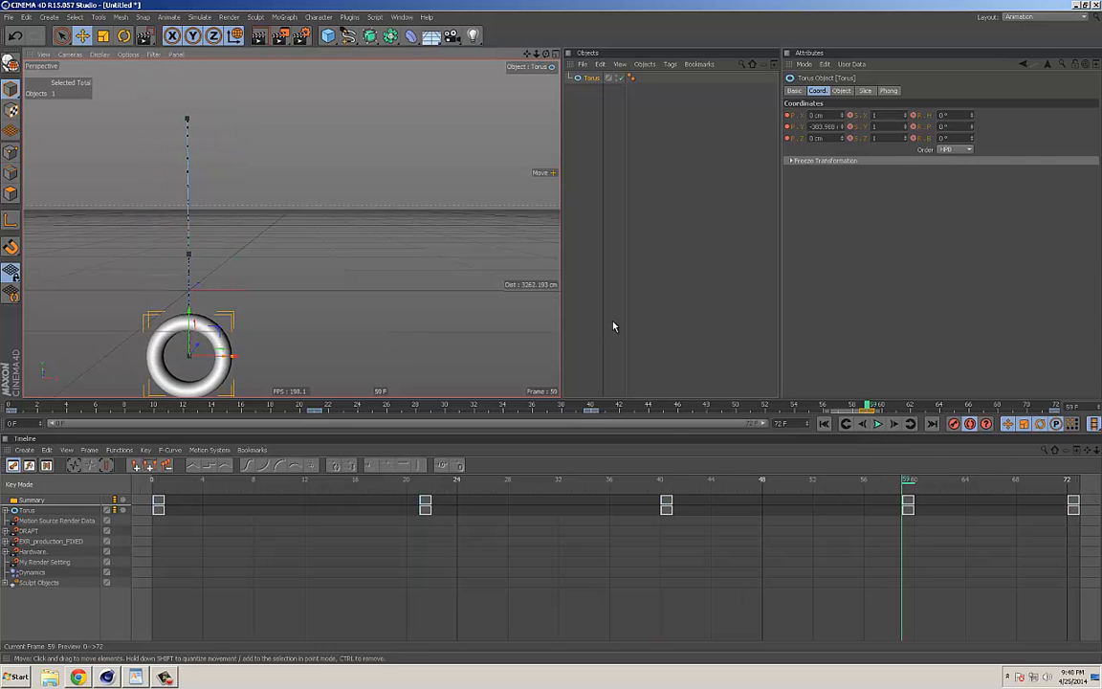
Step: Replay the animation from the start to review the keys added at frames 21 and 59, and stop playback
{"action": "left_click", "coordinate": [824, 424]}
{"action": "left_click", "coordinate": [877, 424]}
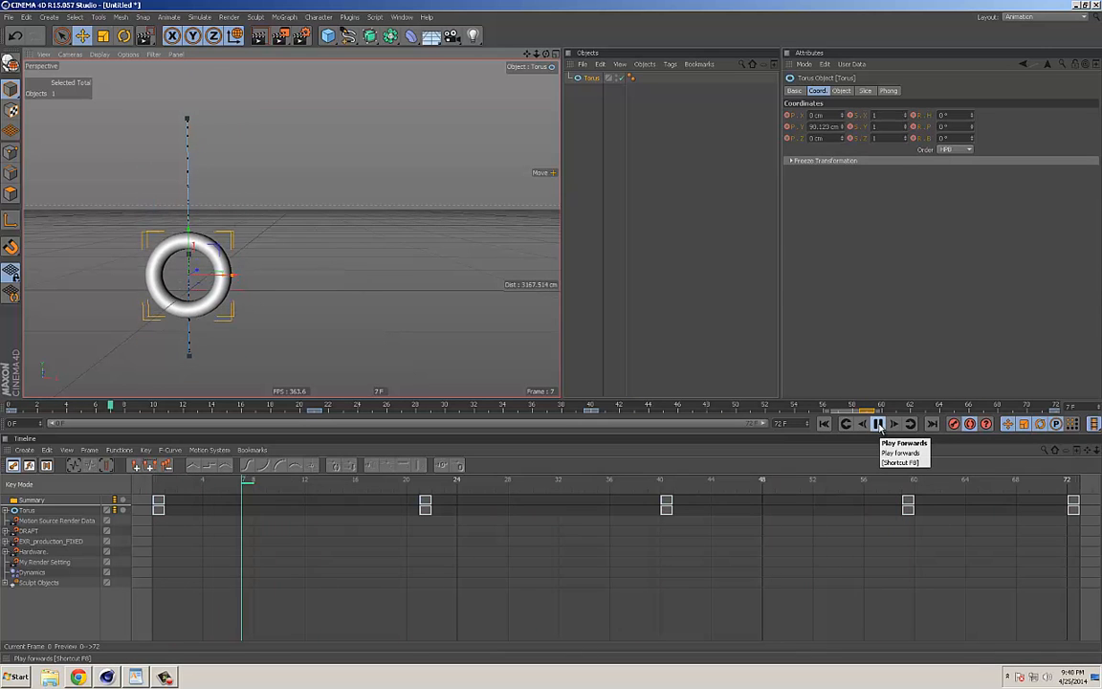
{"action": "left_click", "coordinate": [877, 424]}
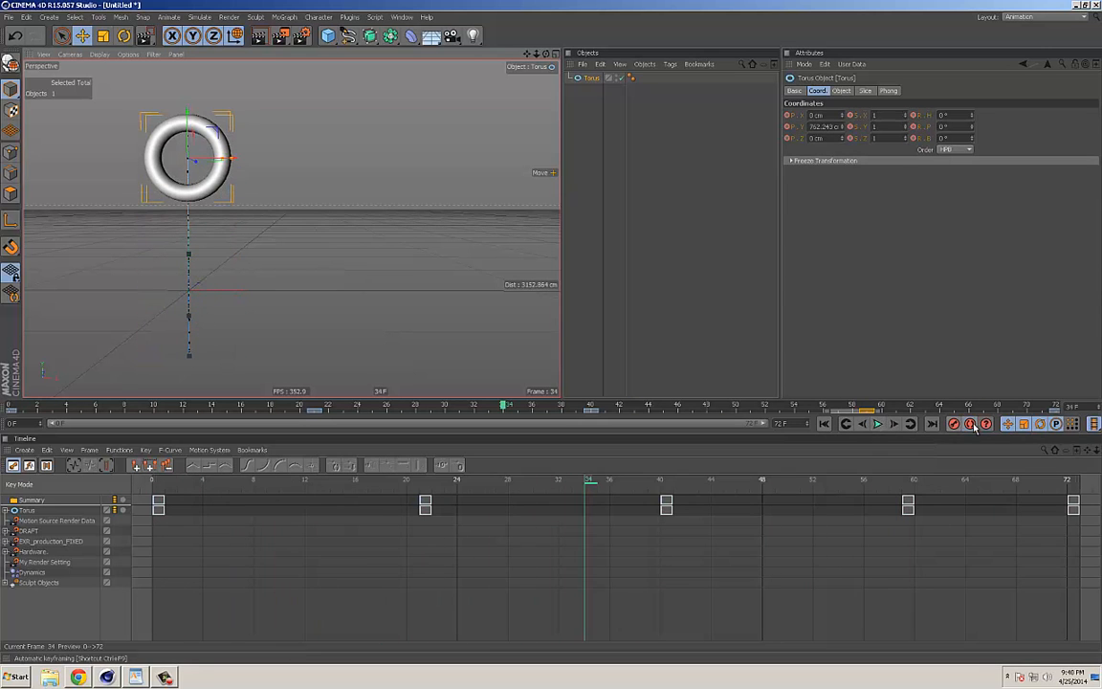
Step: Turn off automatic keyframing and test moving the torus sideways without recording keys, scrubbing the timeline back to frame 0
{"action": "left_click", "coordinate": [729, 481]}
{"action": "left_click_drag", "start_coordinate": [731, 485], "coordinate": [586, 483]}
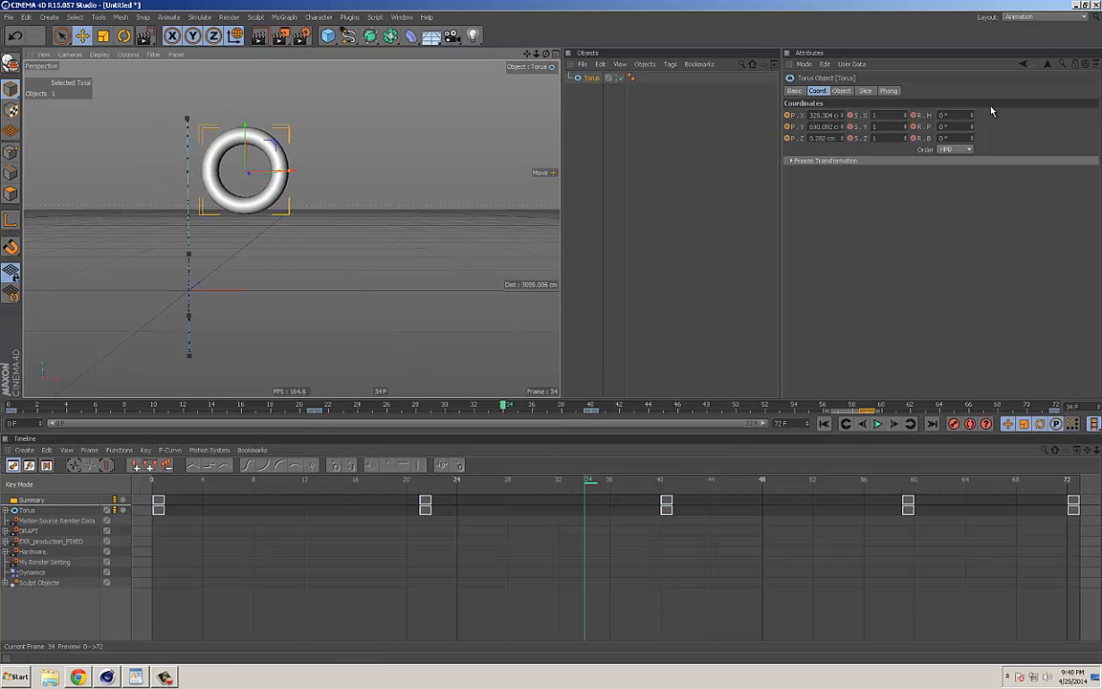
{"action": "mouse_move", "coordinate": [582, 489]}
{"action": "left_mouse_down"}
{"action": "mouse_move", "coordinate": [520, 484]}
{"action": "mouse_move", "coordinate": [591, 482]}
{"action": "mouse_move", "coordinate": [561, 484]}
{"action": "left_mouse_up"}
{"action": "left_click_drag", "start_coordinate": [222, 183], "coordinate": [375, 184]}
{"action": "left_click_drag", "start_coordinate": [563, 482], "coordinate": [486, 486]}
{"action": "left_click_drag", "start_coordinate": [552, 484], "coordinate": [153, 484]}
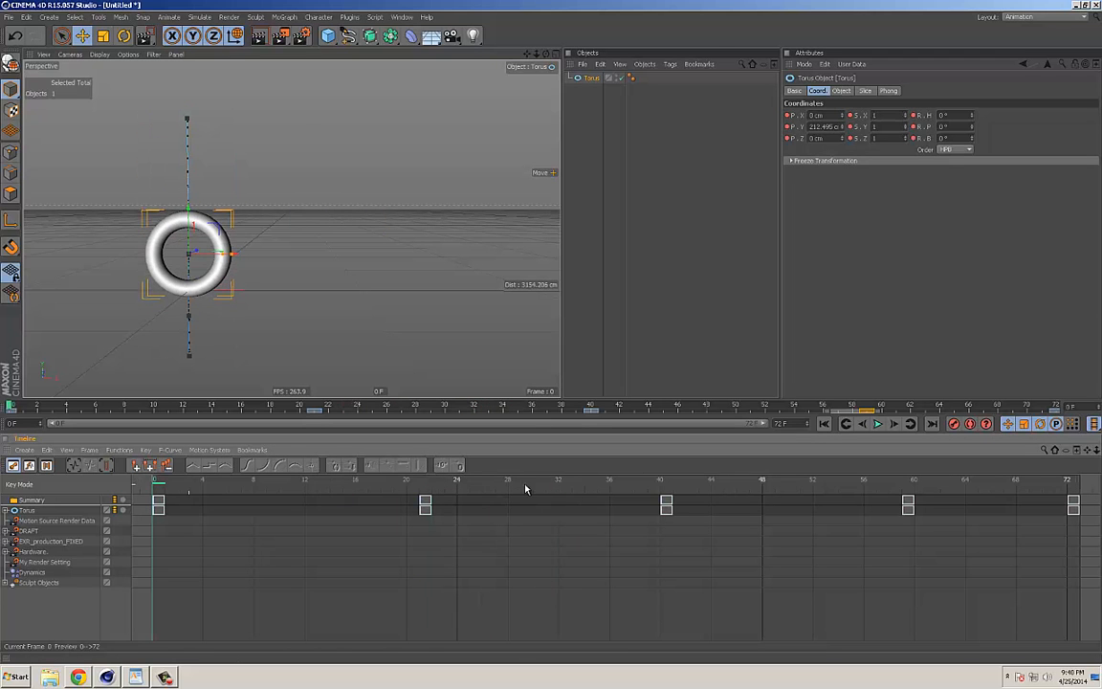
Step: During playback, retime the torus keys at frames 21, 40 and 59 to frames 15, 47 and 65
{"action": "left_click", "coordinate": [877, 424]}
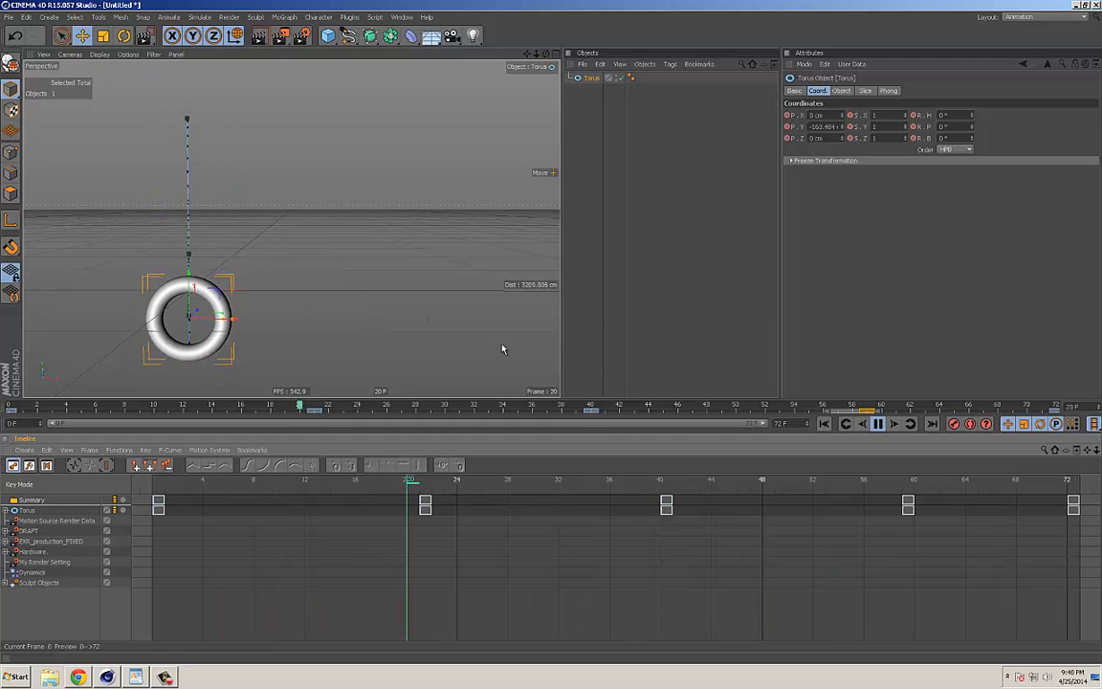
{"action": "left_click_drag", "start_coordinate": [316, 411], "coordinate": [230, 412]}
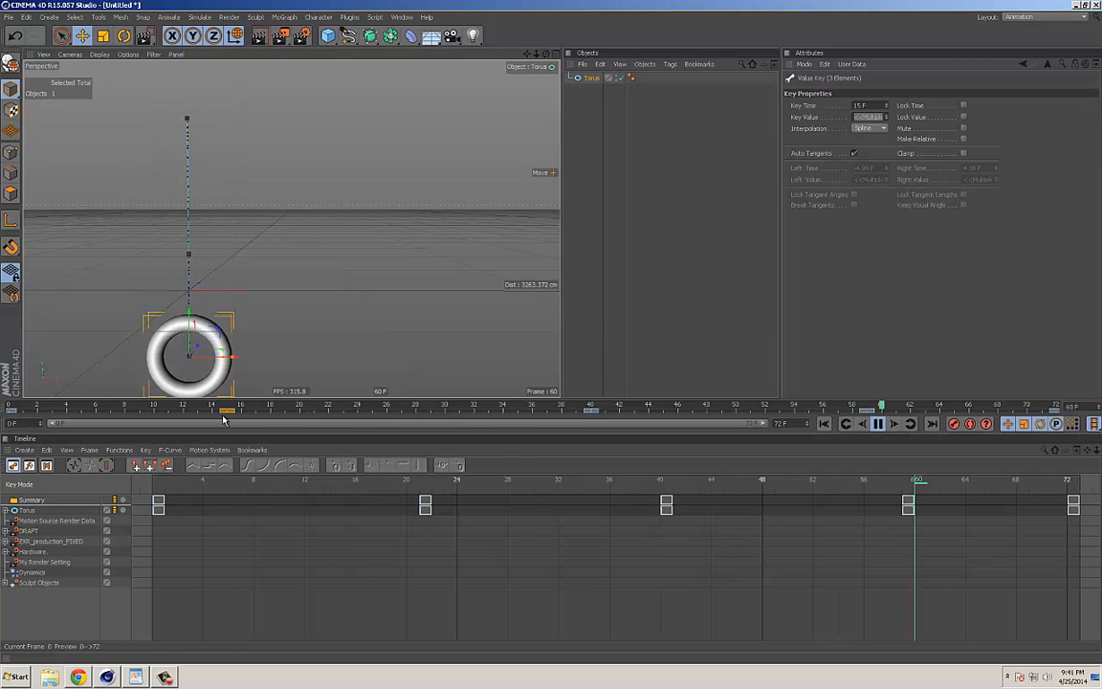
{"action": "left_click_drag", "start_coordinate": [590, 411], "coordinate": [691, 411]}
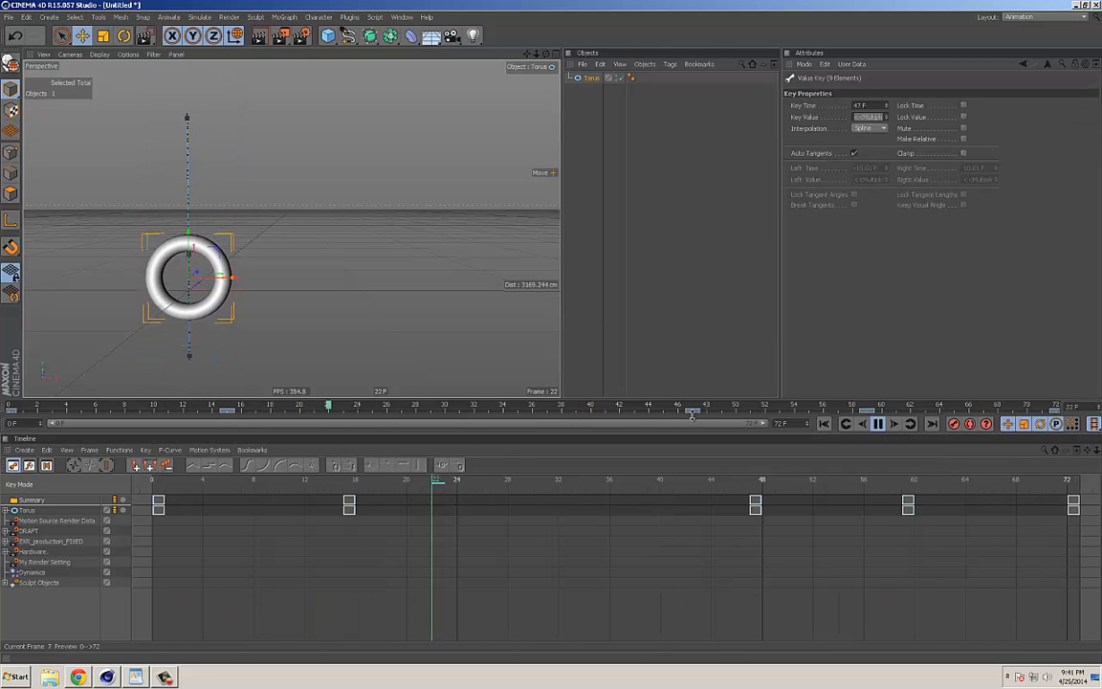
{"action": "left_click_drag", "start_coordinate": [867, 411], "coordinate": [953, 412]}
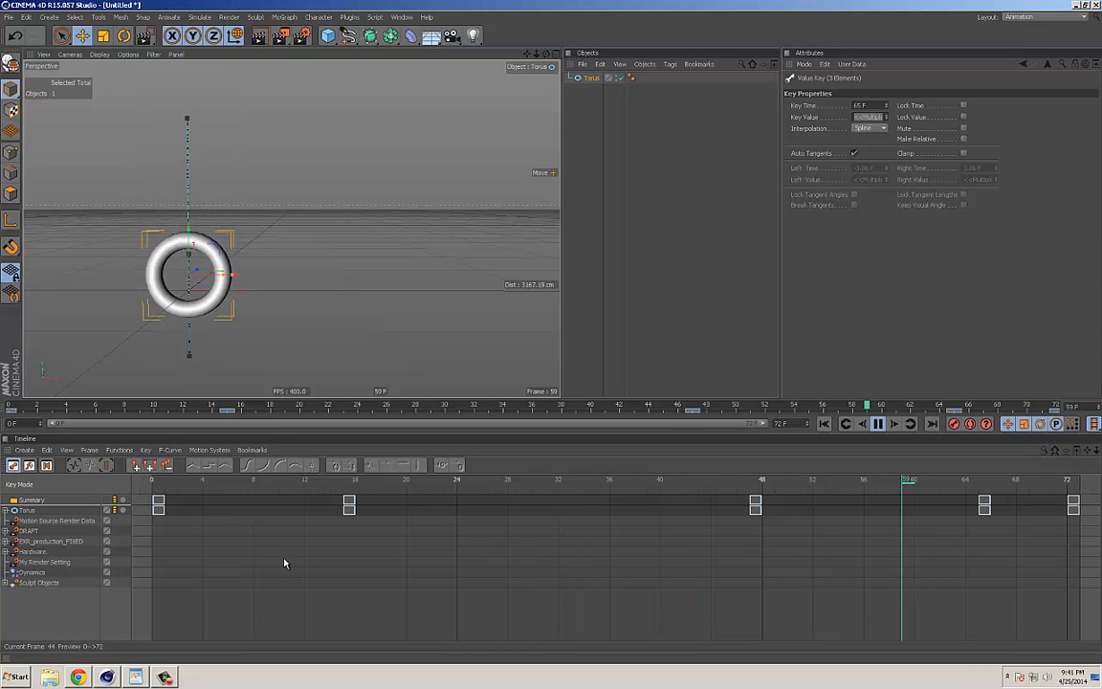
Step: Stop the playback, return to frame 0 and select the torus object
{"action": "left_click", "coordinate": [878, 424]}
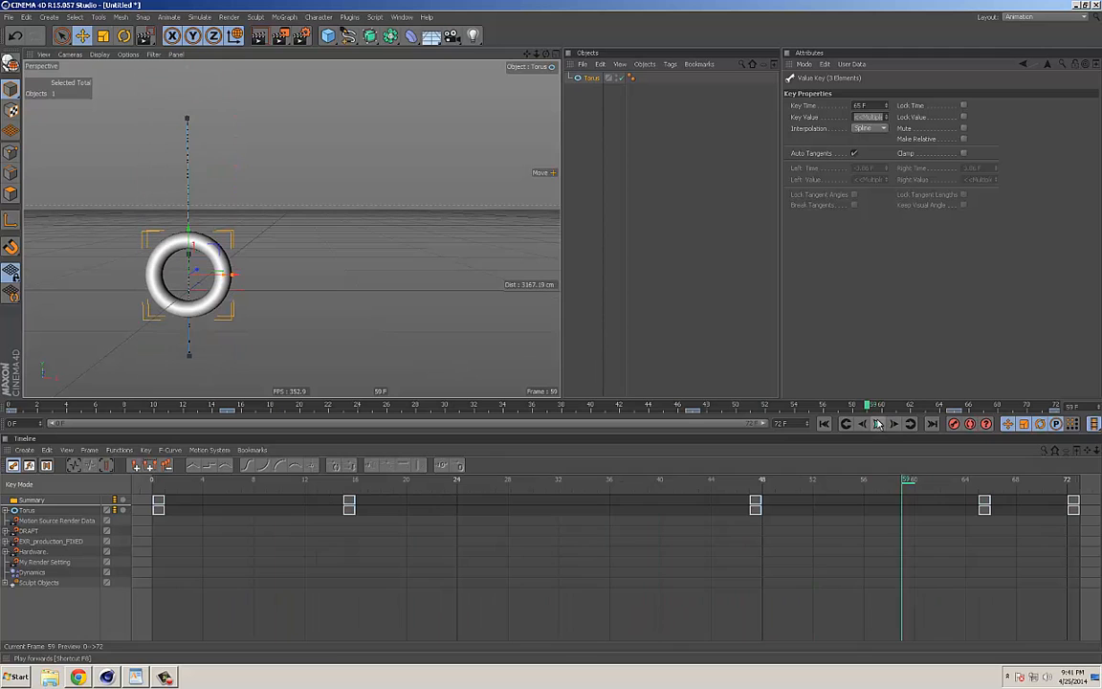
{"action": "left_click", "coordinate": [823, 423]}
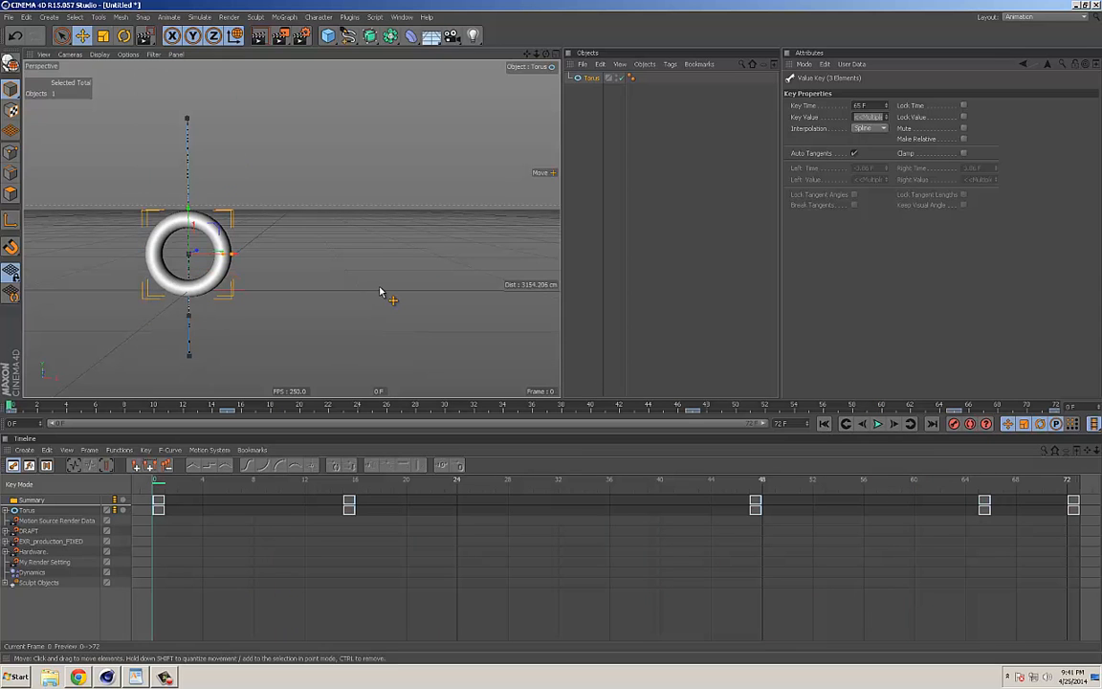
{"action": "left_click", "coordinate": [593, 80]}
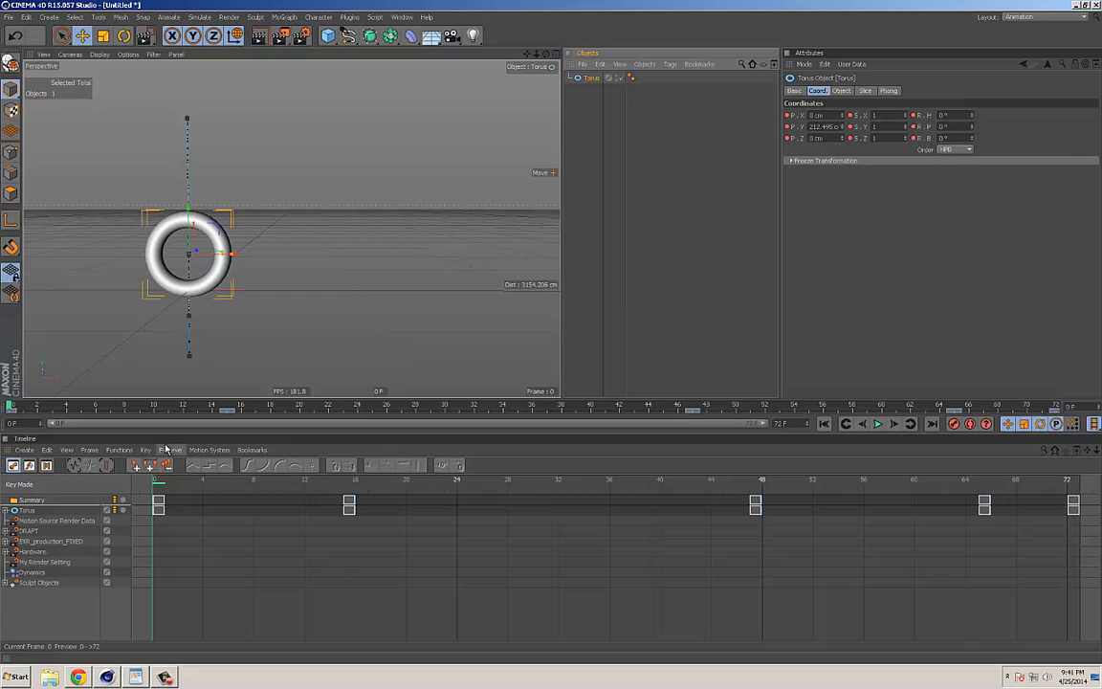
Step: Select the torus in the timeline and filter the timeline so it shows only the animated object
{"action": "left_click", "coordinate": [27, 509]}
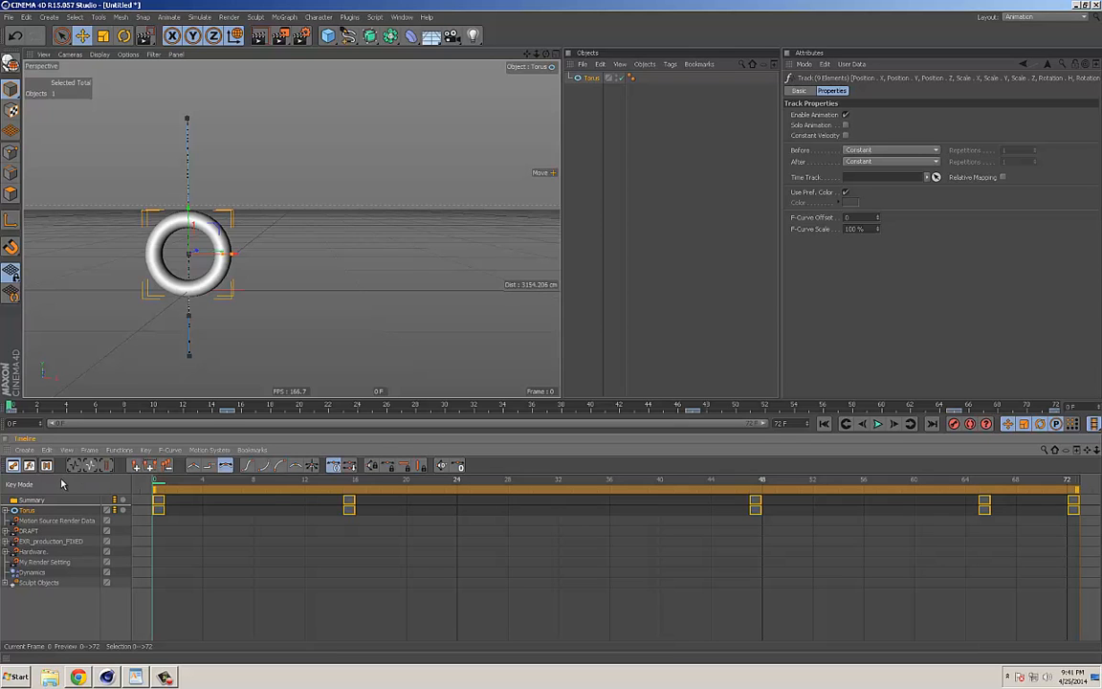
{"action": "left_click", "coordinate": [67, 450]}
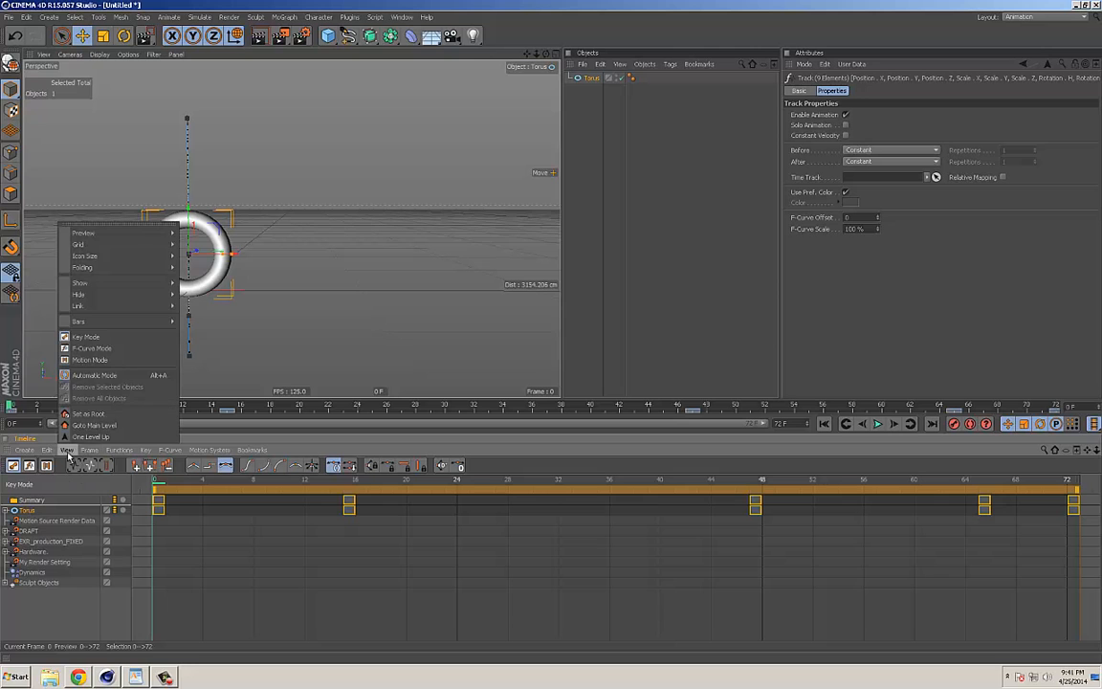
{"action": "mouse_move", "coordinate": [95, 308]}
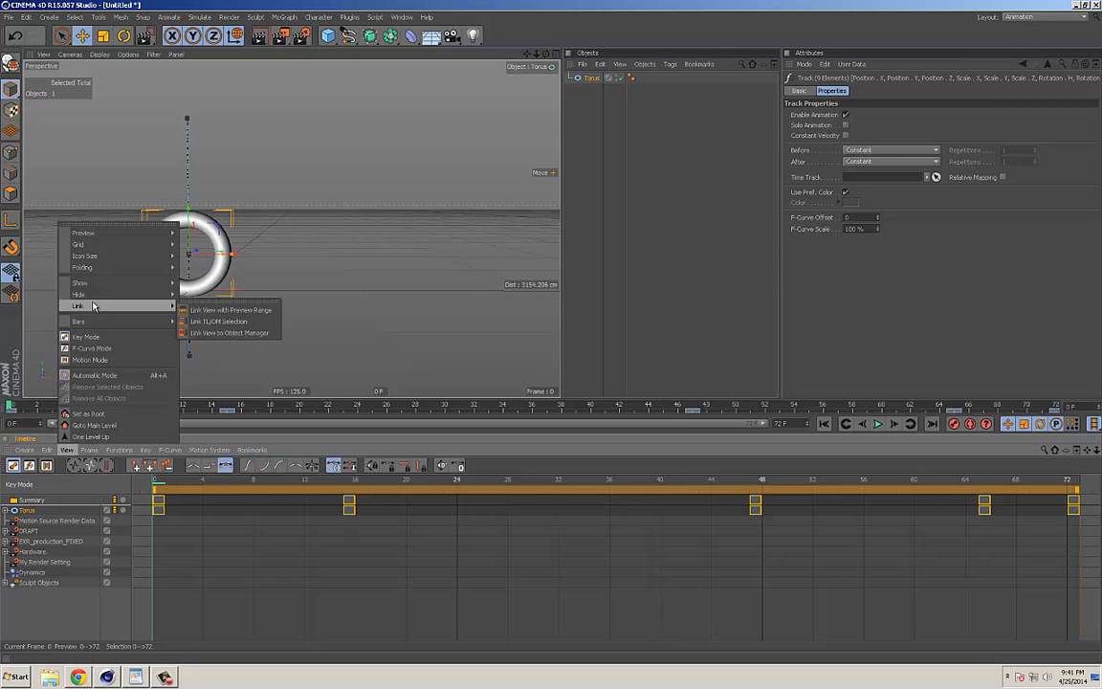
{"action": "mouse_move", "coordinate": [96, 284]}
{"action": "left_click", "coordinate": [190, 287]}
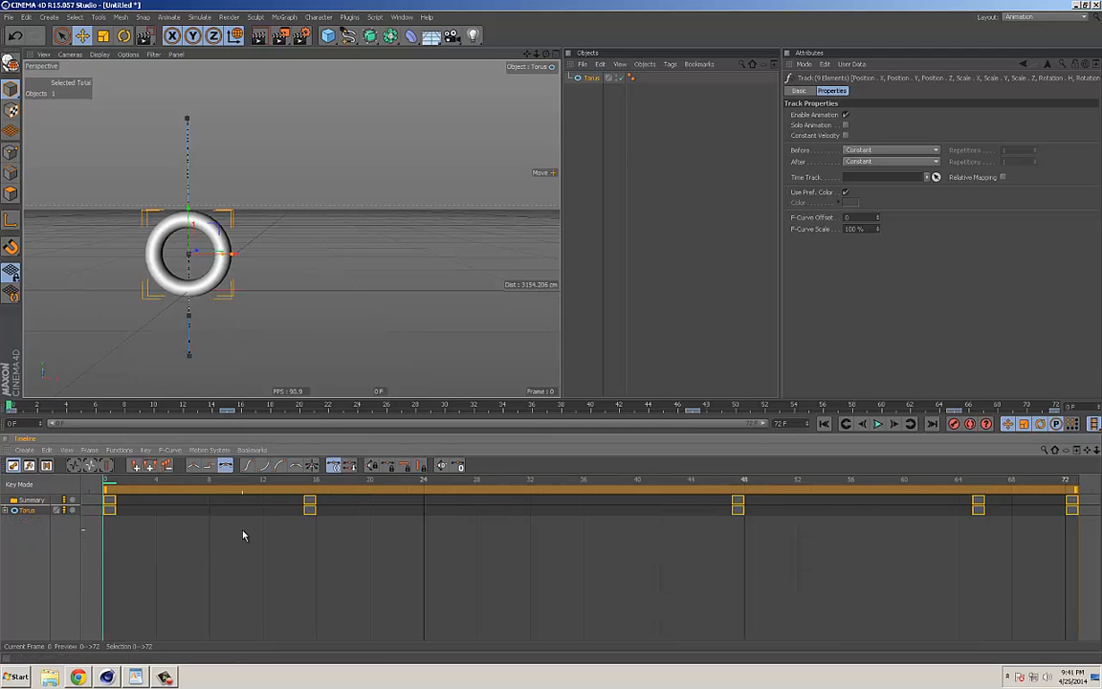
Step: Expand the torus's Position, Scale and Rotation tracks into their separate component tracks and enlarge the timeline area
{"action": "left_click", "coordinate": [5, 511]}
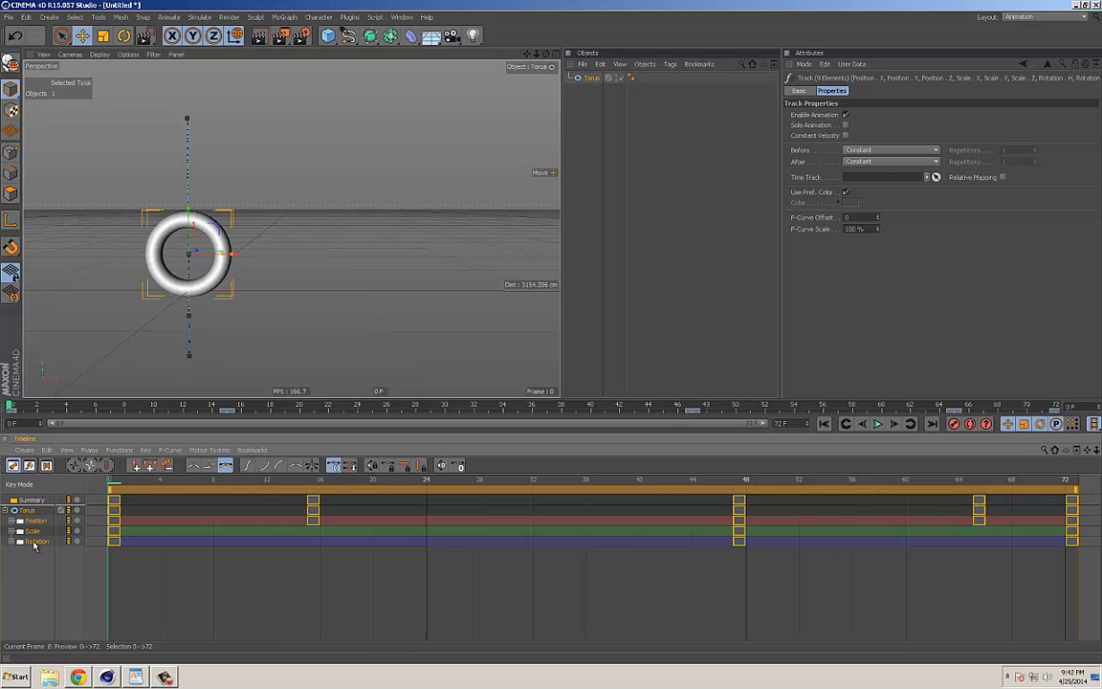
{"action": "left_click", "coordinate": [36, 522]}
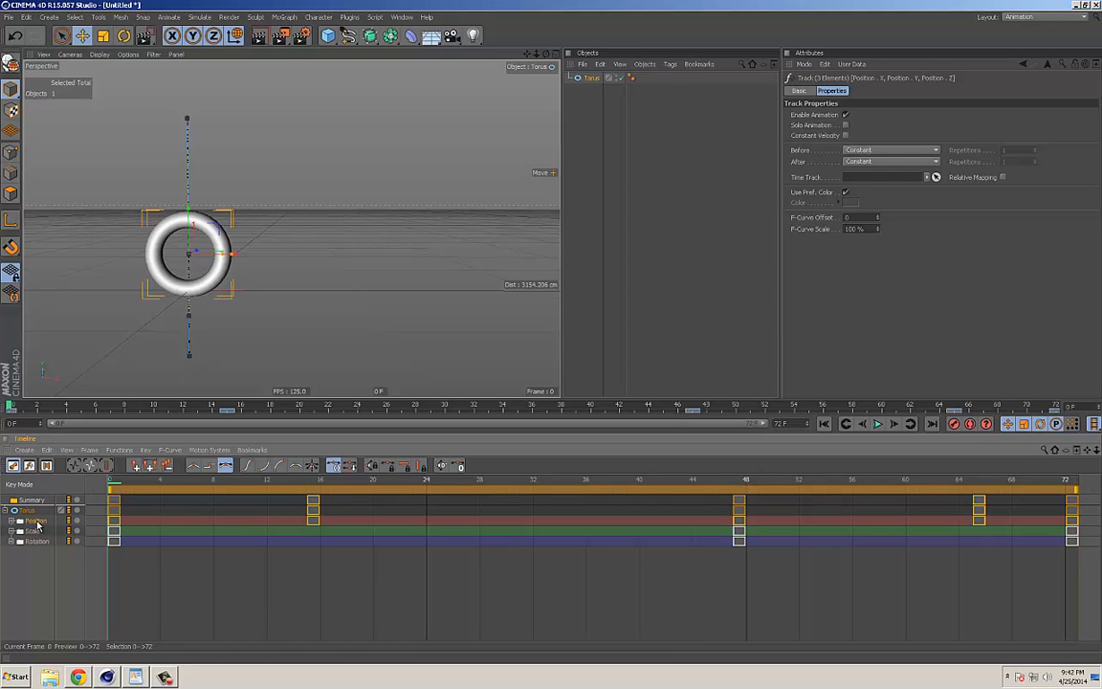
{"action": "left_click", "coordinate": [32, 532]}
{"action": "left_click", "coordinate": [37, 541]}
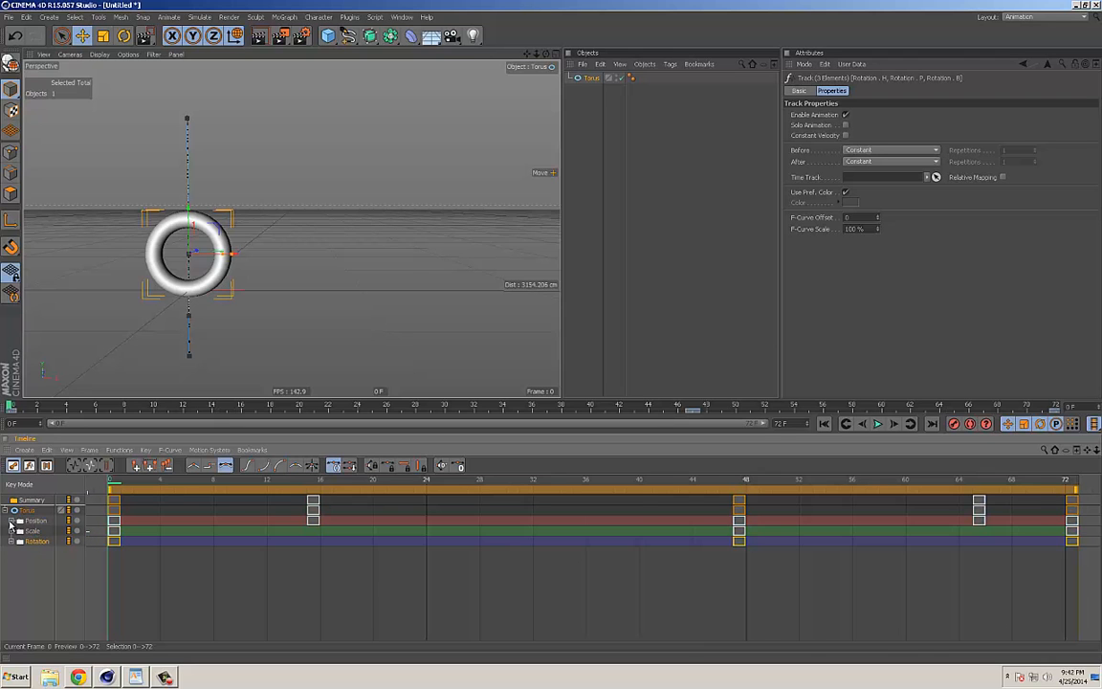
{"action": "left_click", "coordinate": [14, 521]}
{"action": "left_click", "coordinate": [11, 562]}
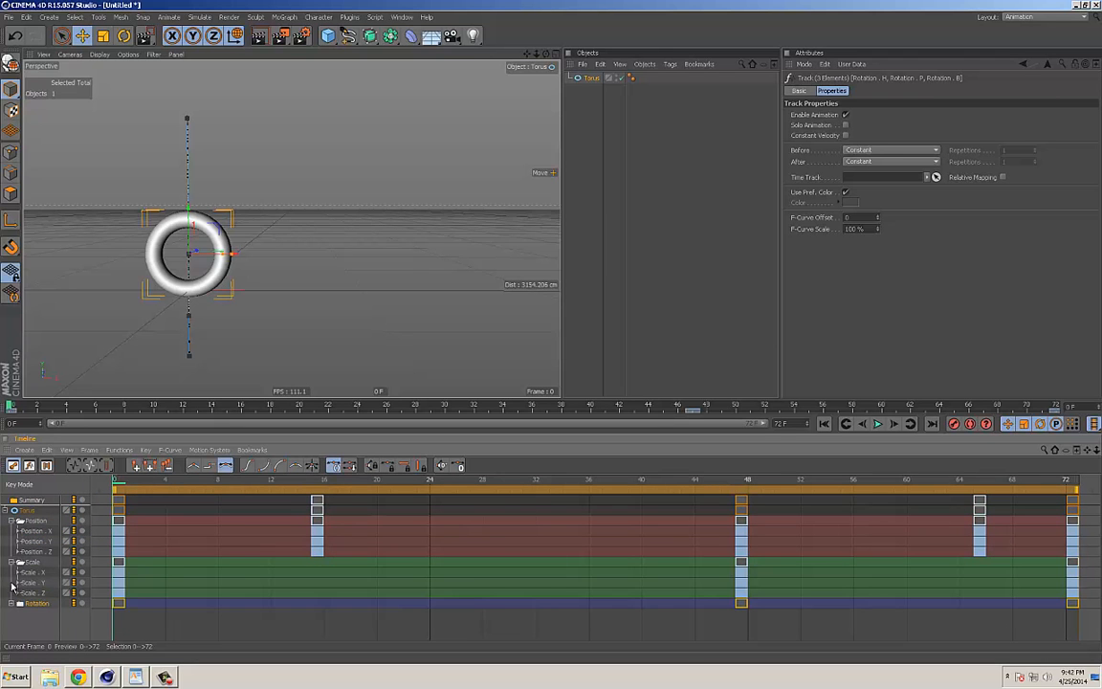
{"action": "left_click", "coordinate": [12, 603]}
{"action": "left_click_drag", "start_coordinate": [202, 397], "coordinate": [206, 340]}
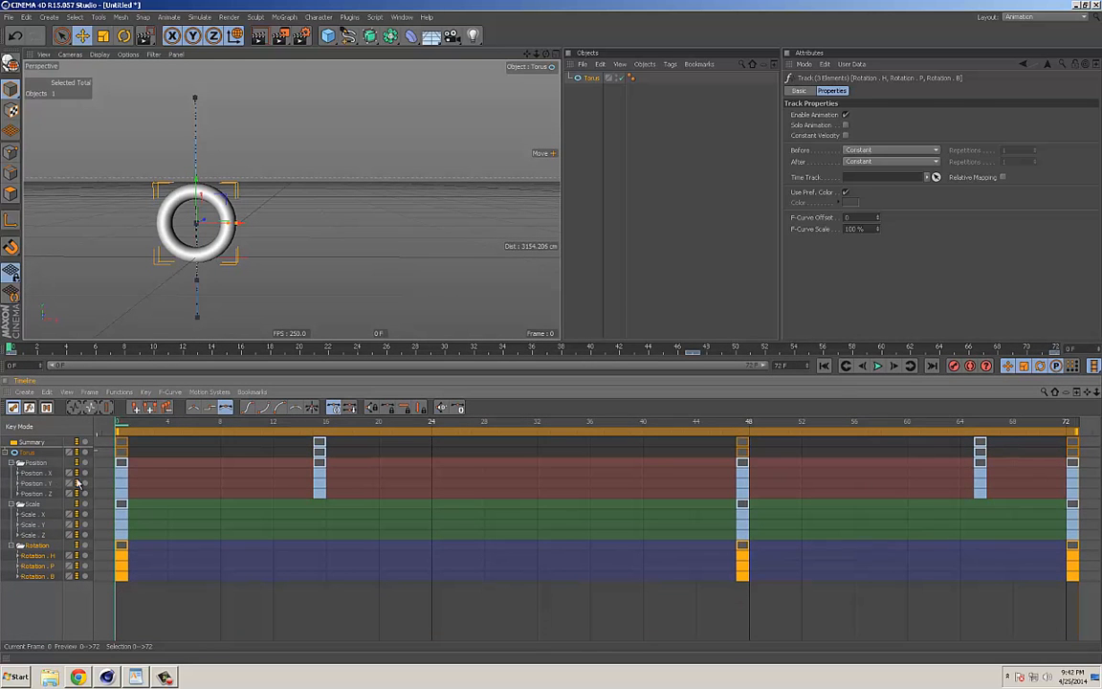
Step: Stagger the torus's frame 0 keys: Position X, Y, Z to frames 2, 4, 6 and Scale X, Y, Z to frames 4, 2, 7
{"action": "left_click", "coordinate": [121, 478]}
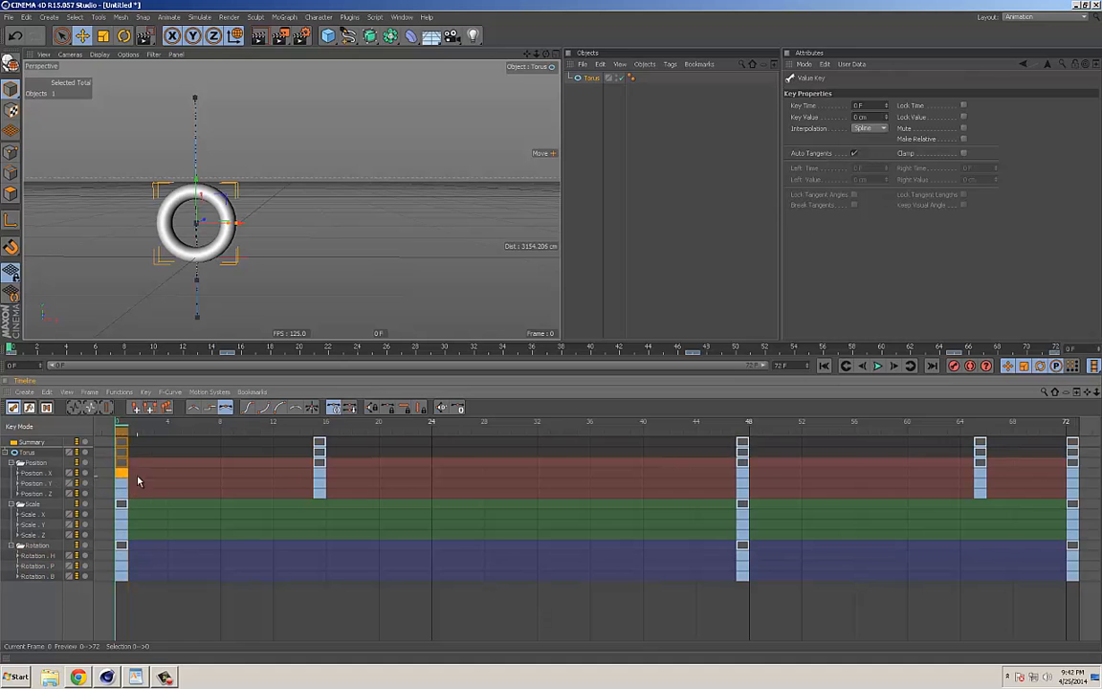
{"action": "left_click", "coordinate": [122, 464]}
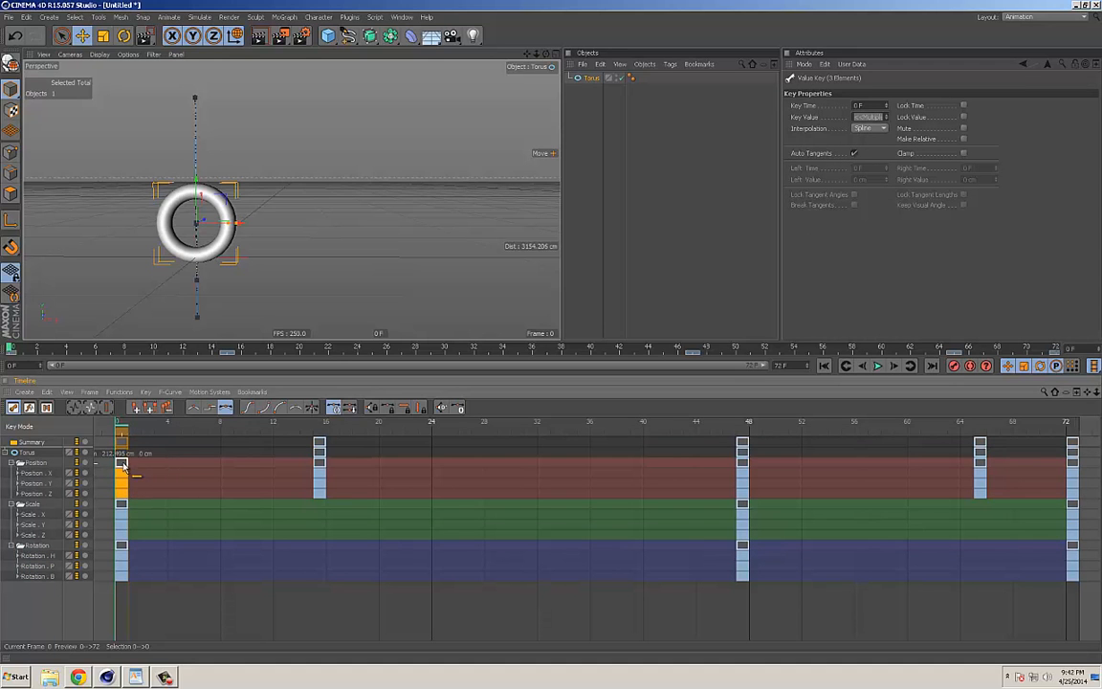
{"action": "left_click_drag", "start_coordinate": [121, 466], "coordinate": [216, 542]}
{"action": "left_click", "coordinate": [121, 484]}
Step: Select the torus and scrub through the first frames to examine which of its coordinates are keyed at each one
{"action": "left_click_drag", "start_coordinate": [129, 429], "coordinate": [143, 436]}
{"action": "left_click", "coordinate": [588, 80]}
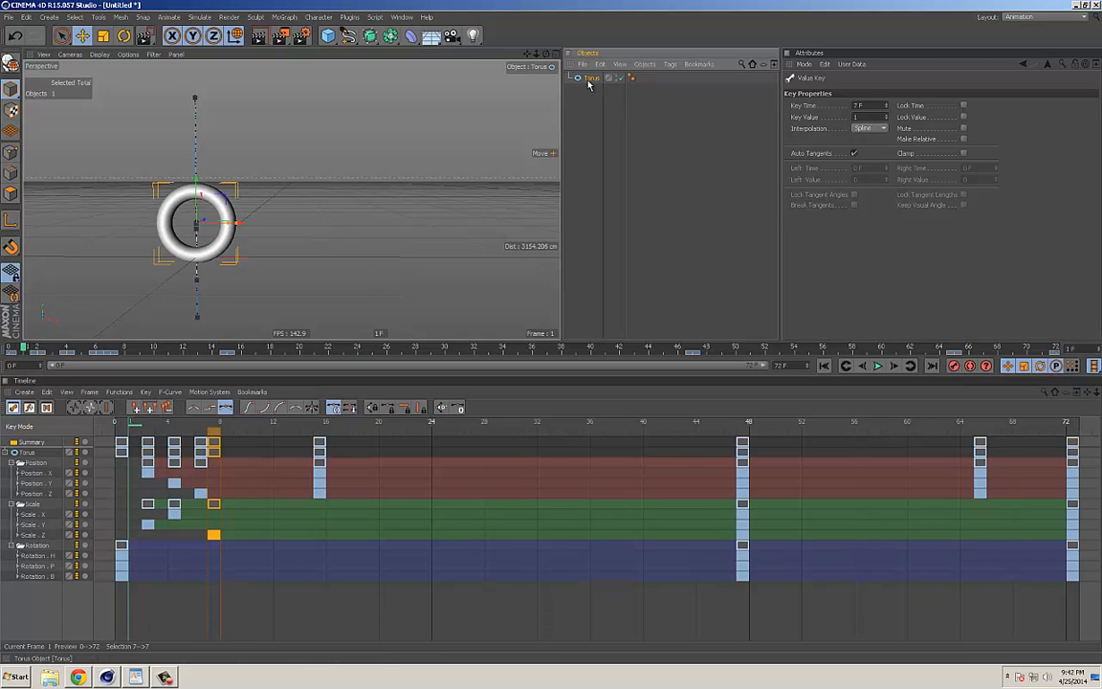
{"action": "left_click", "coordinate": [149, 430]}
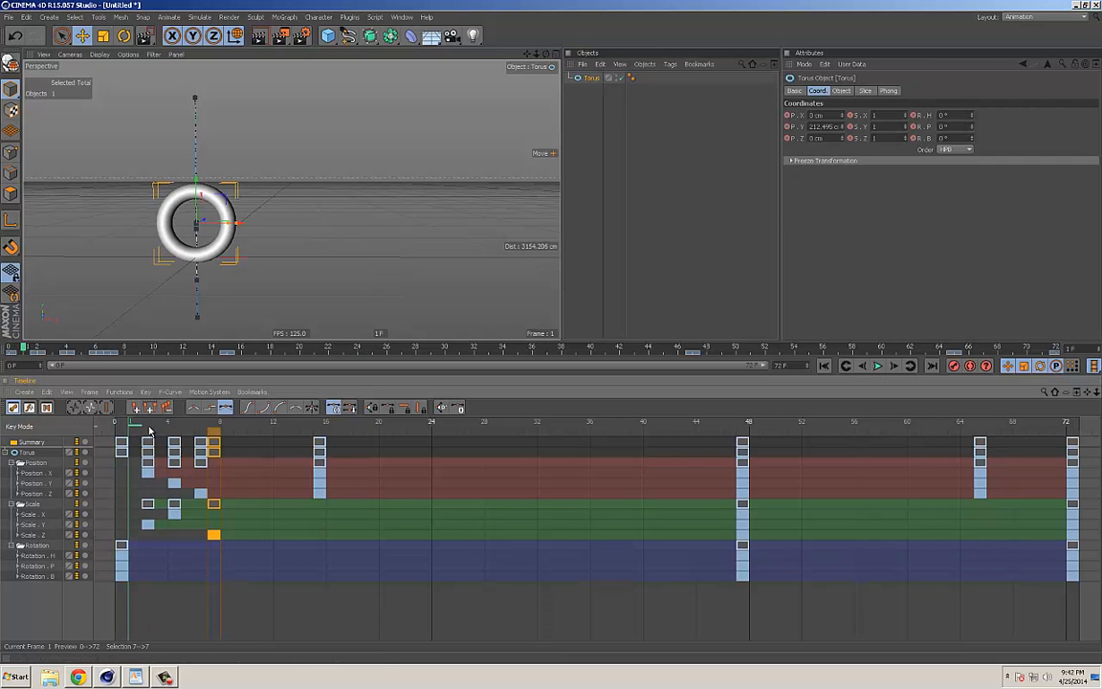
{"action": "left_click", "coordinate": [144, 430]}
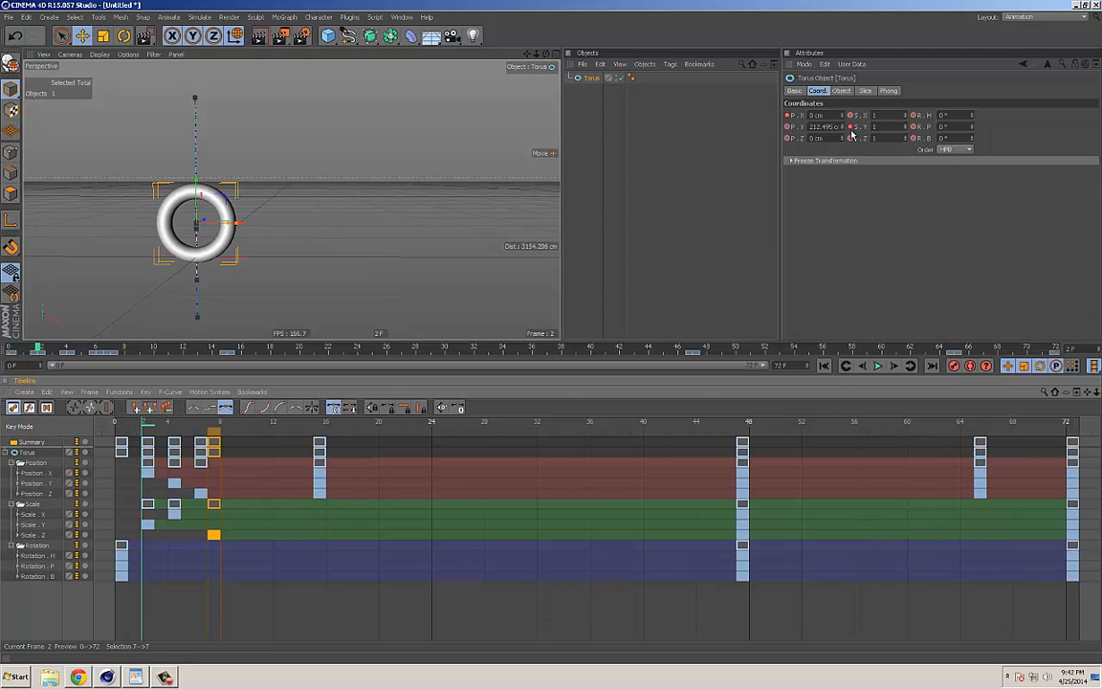
{"action": "left_click", "coordinate": [190, 431]}
Step: Undo the accidental shift of the Scale Z key and return the playhead to frame 0
{"action": "left_click_drag", "start_coordinate": [190, 431], "coordinate": [96, 441]}
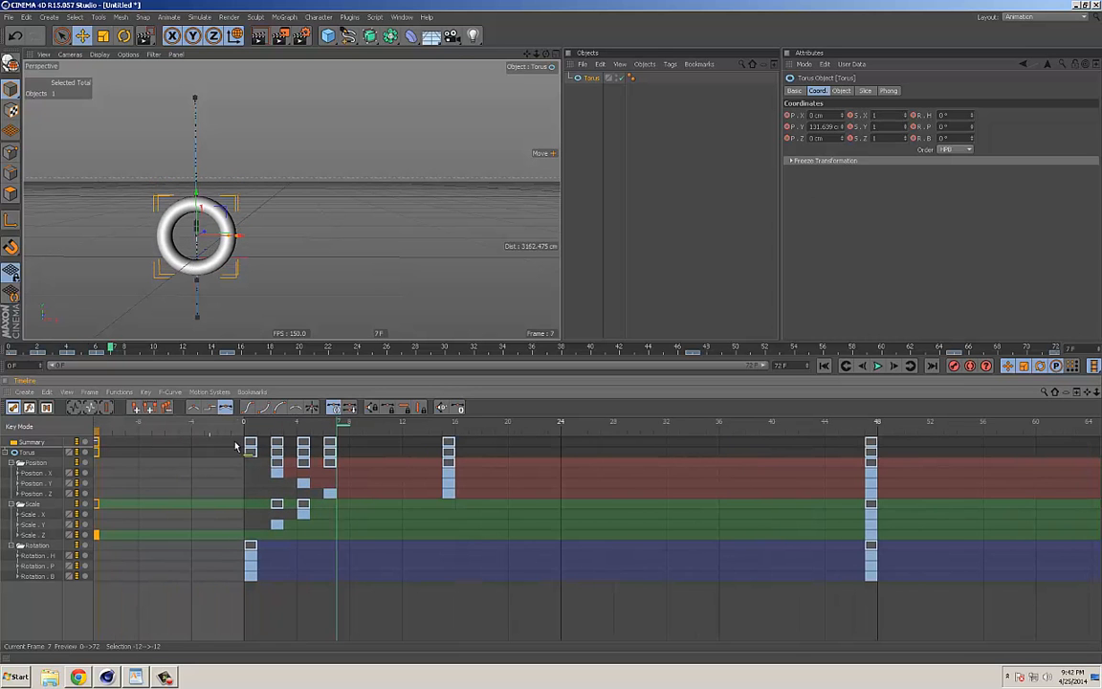
{"action": "key", "text": "ctrl+z"}
{"action": "left_click_drag", "start_coordinate": [304, 426], "coordinate": [242, 427]}
{"action": "middle_click_drag", "start_coordinate": [605, 544], "coordinate": [467, 541], "text": "alt"}
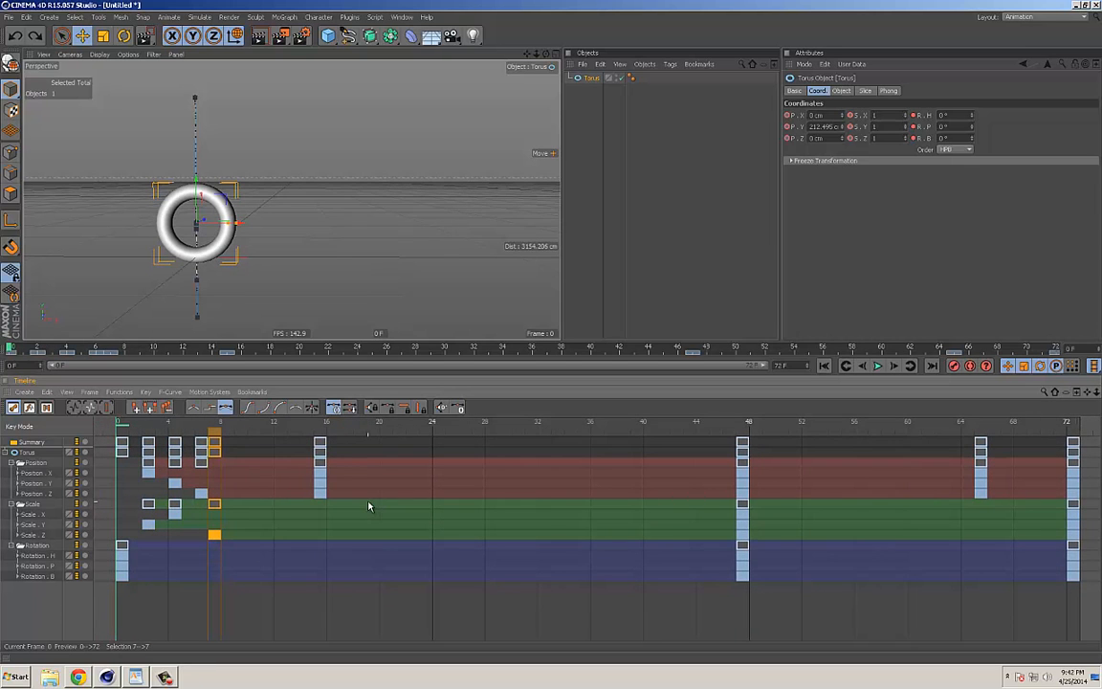
Step: Step back and forth through the first frames to examine the torus's motion and coordinate key markers, returning to frame 0
{"action": "key", "text": "F8"}
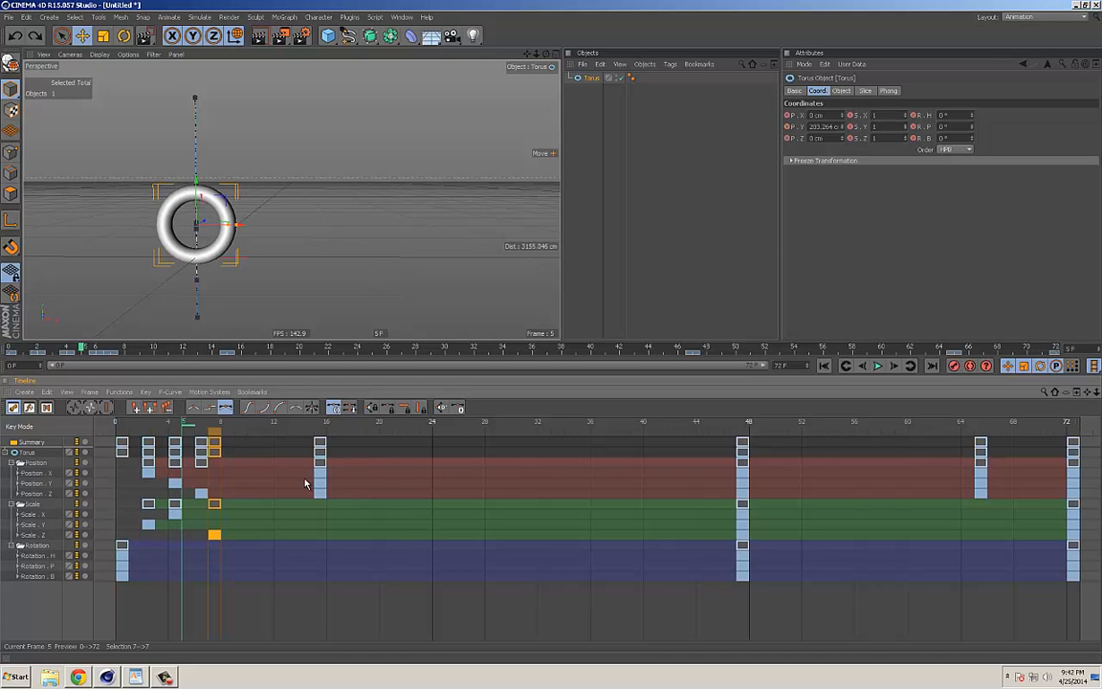
{"action": "key", "text": "f"}
{"action": "key", "text": "f"}
{"action": "key", "text": "f"}
{"action": "key", "text": "f"}
{"action": "key", "text": "f"}
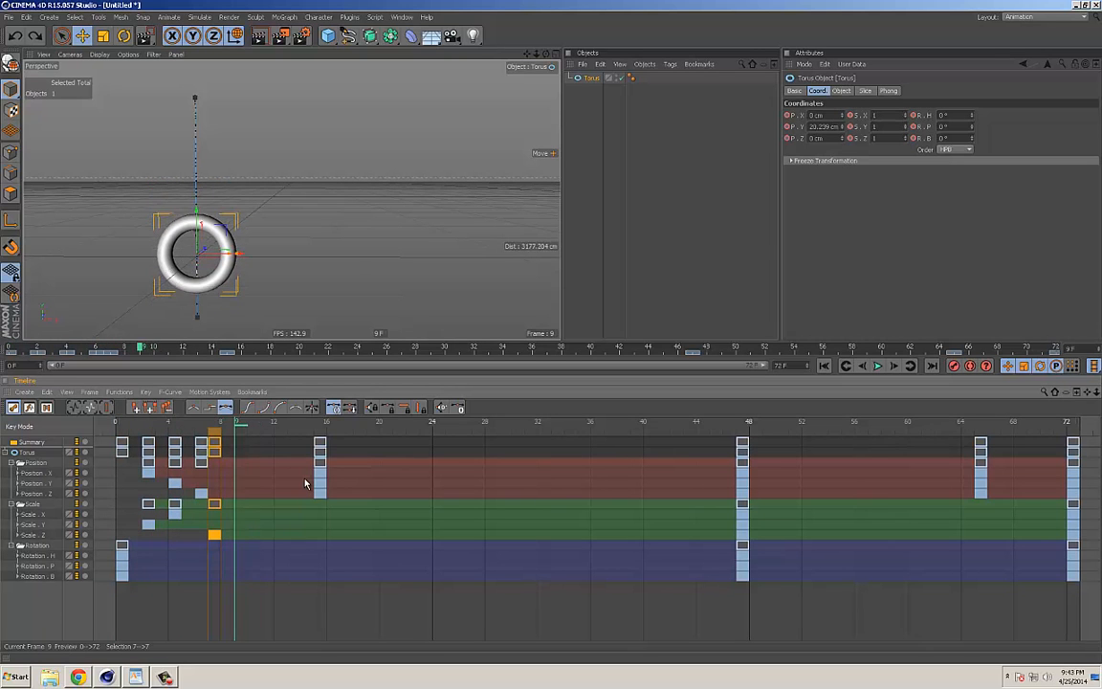
{"action": "key", "text": "f"}
{"action": "key", "text": "f"}
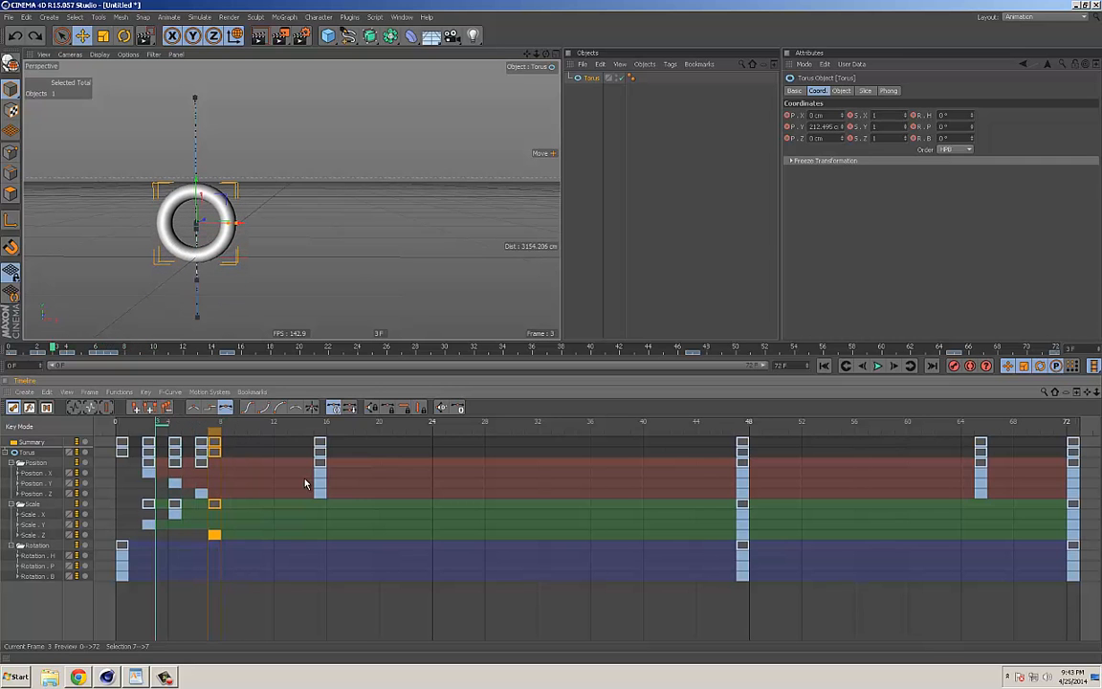
{"action": "key", "text": "g"}
{"action": "key", "text": "g"}
{"action": "key", "text": "g"}
{"action": "key", "text": "g"}
{"action": "key", "text": "f"}
{"action": "key", "text": "f"}
{"action": "key", "text": "f"}
{"action": "key", "text": "f"}
{"action": "key", "text": "f"}
{"action": "key", "text": "f"}
{"action": "key", "text": "f"}
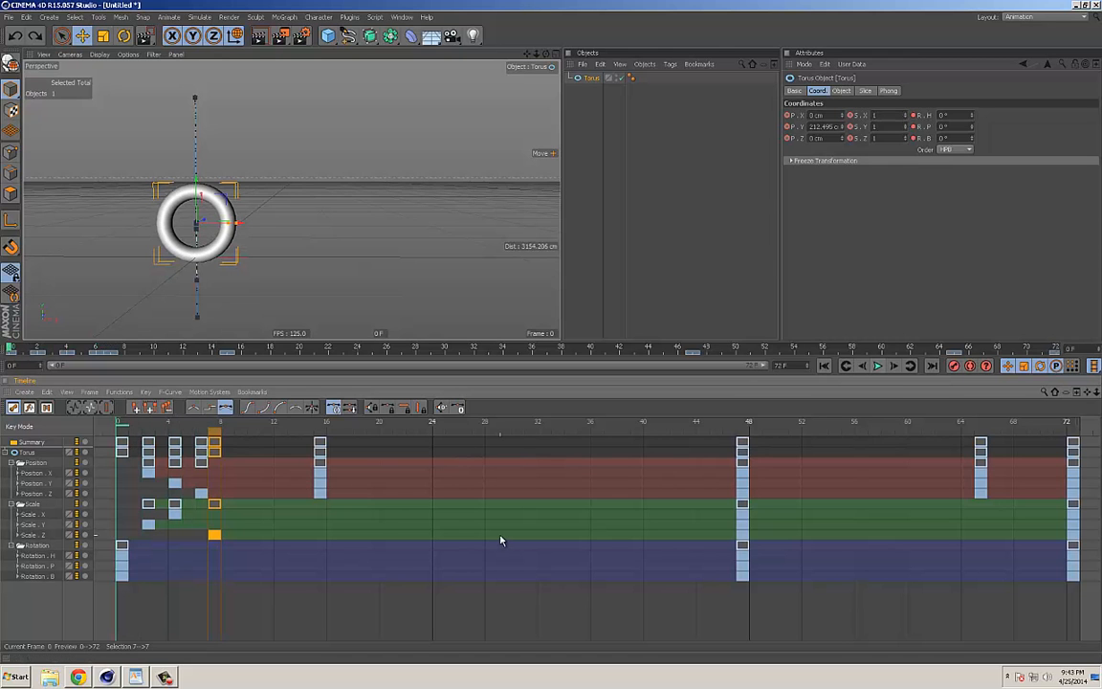
Step: Play the animation with the staggered keys, stop it and scrub back to frame 0
{"action": "key", "text": "F8"}
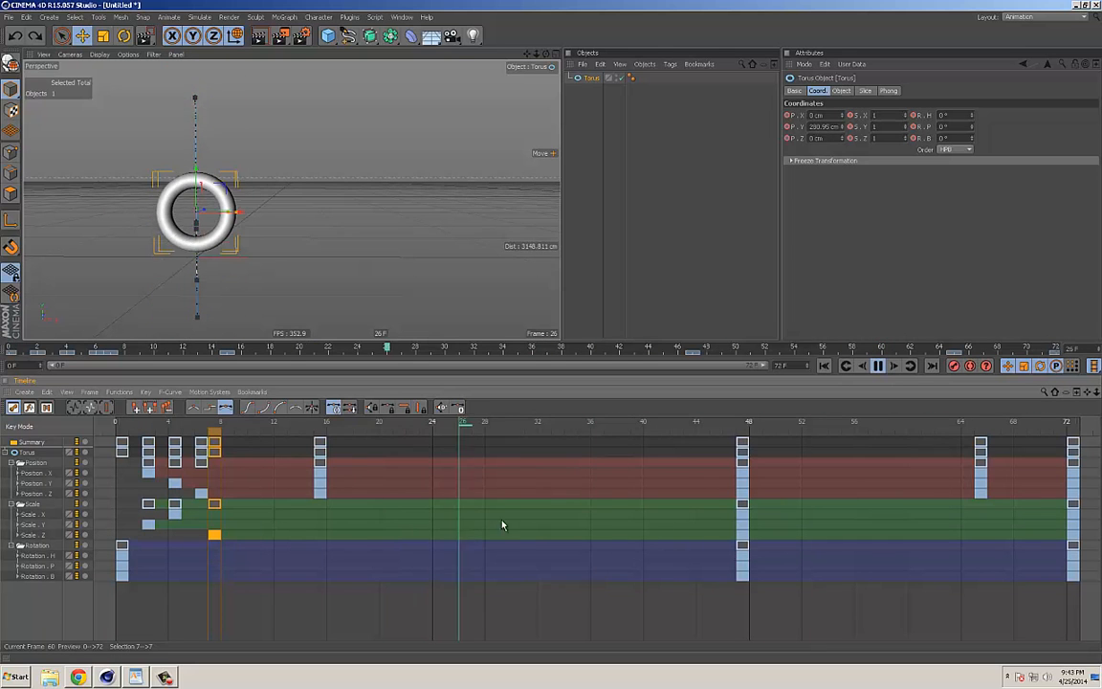
{"action": "key", "text": "F8"}
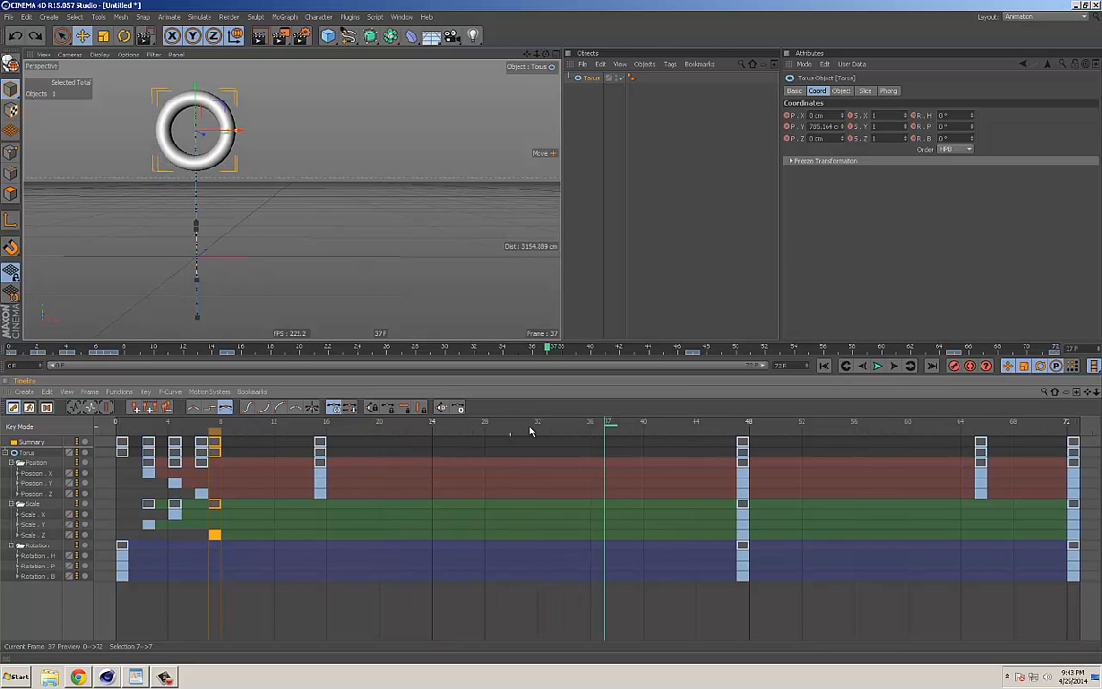
{"action": "left_click_drag", "start_coordinate": [609, 427], "coordinate": [118, 449]}
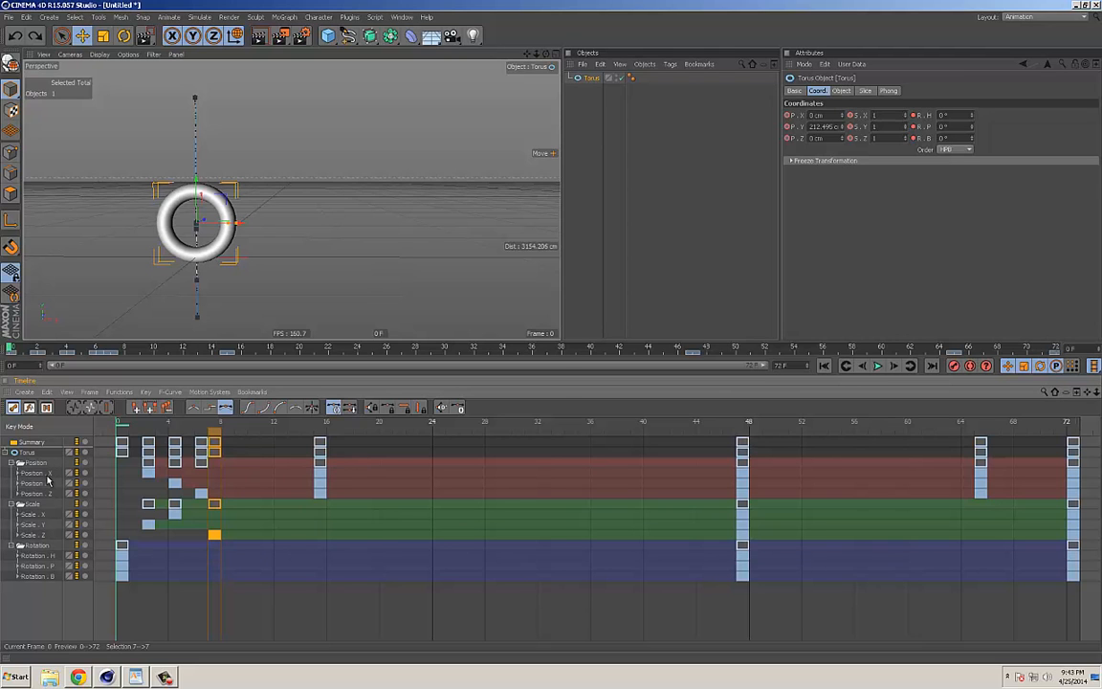
Step: Deselect the torus to check the key markers on the main time ruler, and reselect it
{"action": "left_click", "coordinate": [590, 135]}
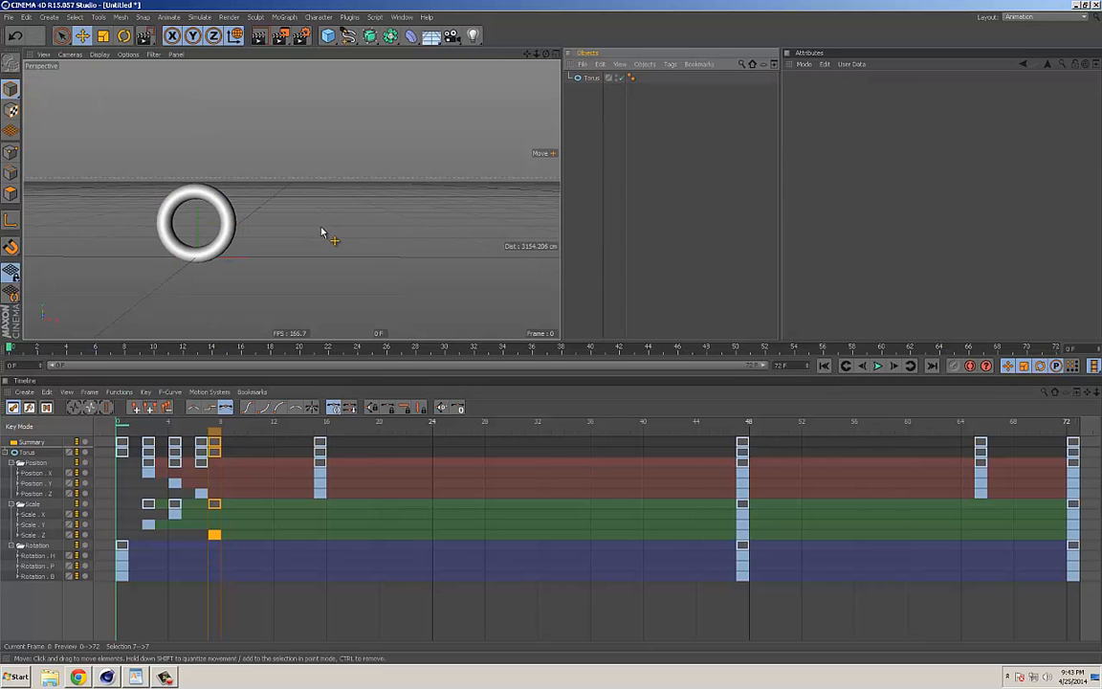
{"action": "left_click_drag", "start_coordinate": [175, 350], "coordinate": [8, 353]}
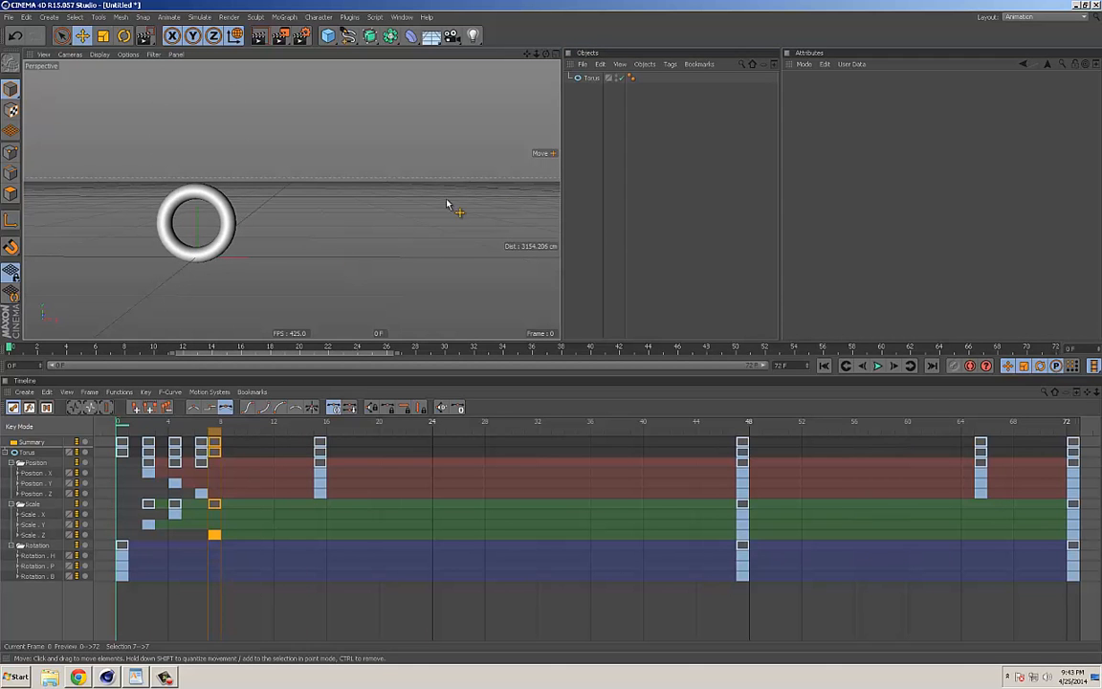
{"action": "left_click", "coordinate": [590, 77]}
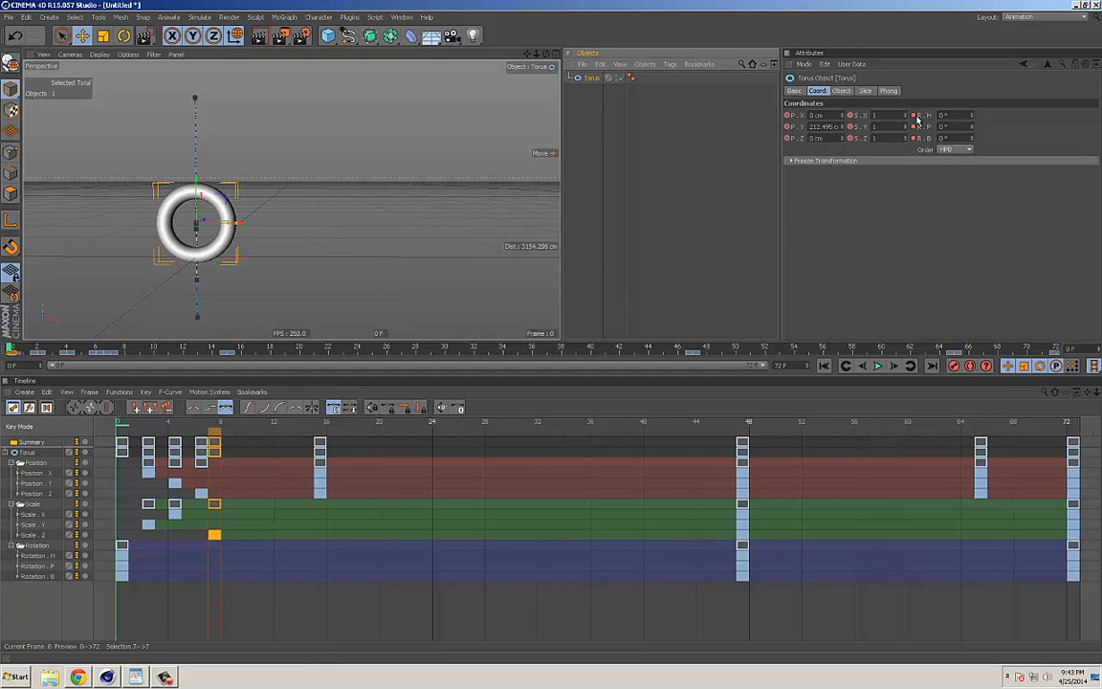
Step: Collapse the torus's Position and Scale tracks in the timeline, leaving the Rotation components expanded
{"action": "left_click", "coordinate": [8, 453]}
{"action": "left_click", "coordinate": [11, 452]}
{"action": "left_click", "coordinate": [11, 452]}
{"action": "left_click", "coordinate": [14, 464]}
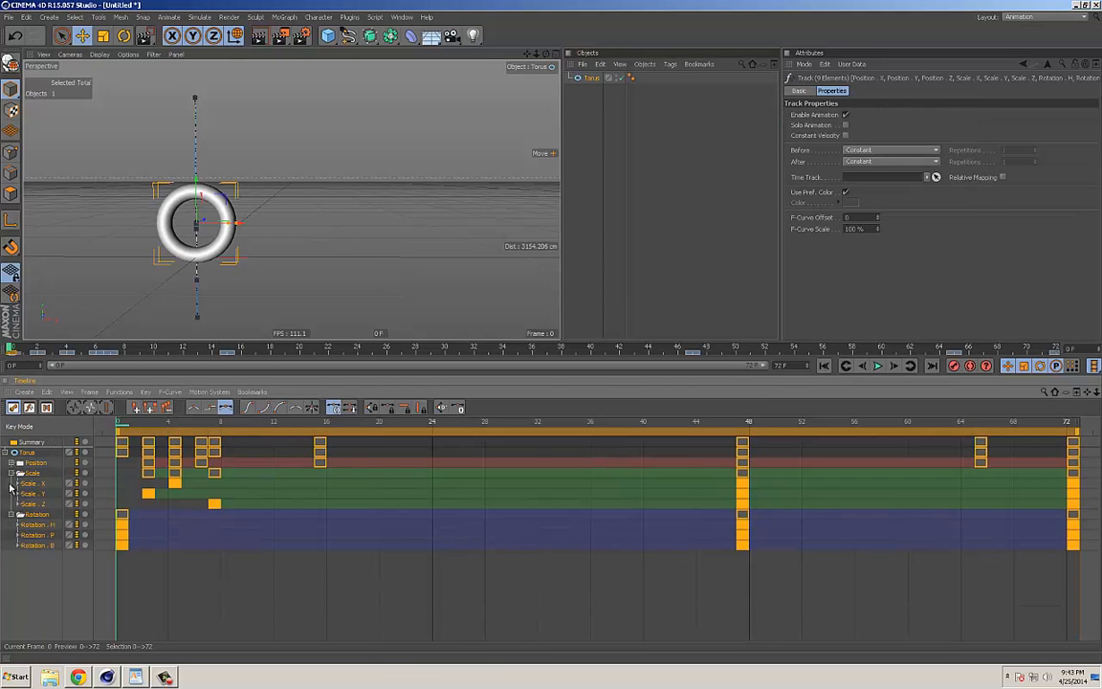
{"action": "left_click", "coordinate": [13, 473]}
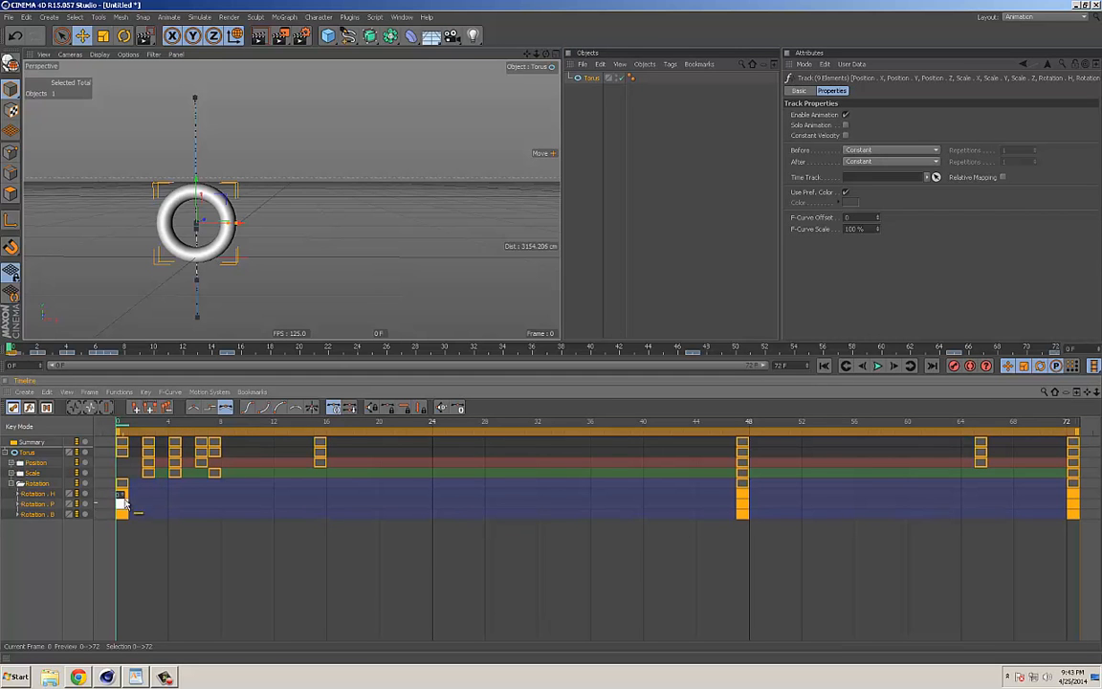
Step: Expand the curves under the Rotation H, P and B tracks and select the Rotation H key at frame 0
{"action": "left_click", "coordinate": [19, 494]}
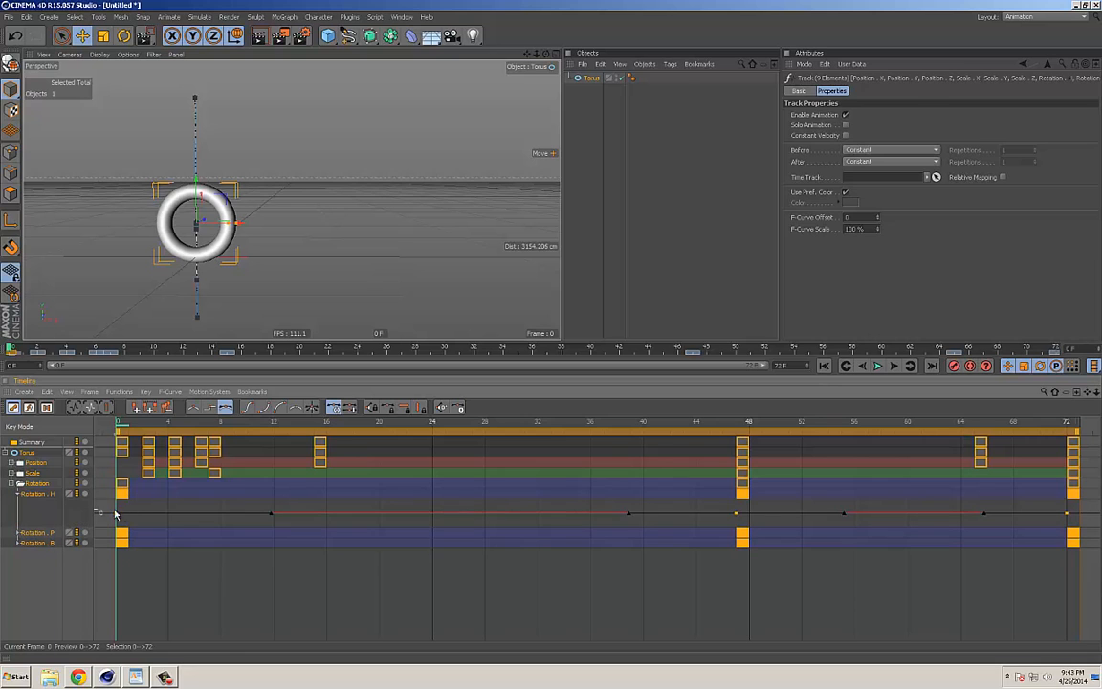
{"action": "left_click", "coordinate": [121, 494]}
{"action": "left_click", "coordinate": [18, 532]}
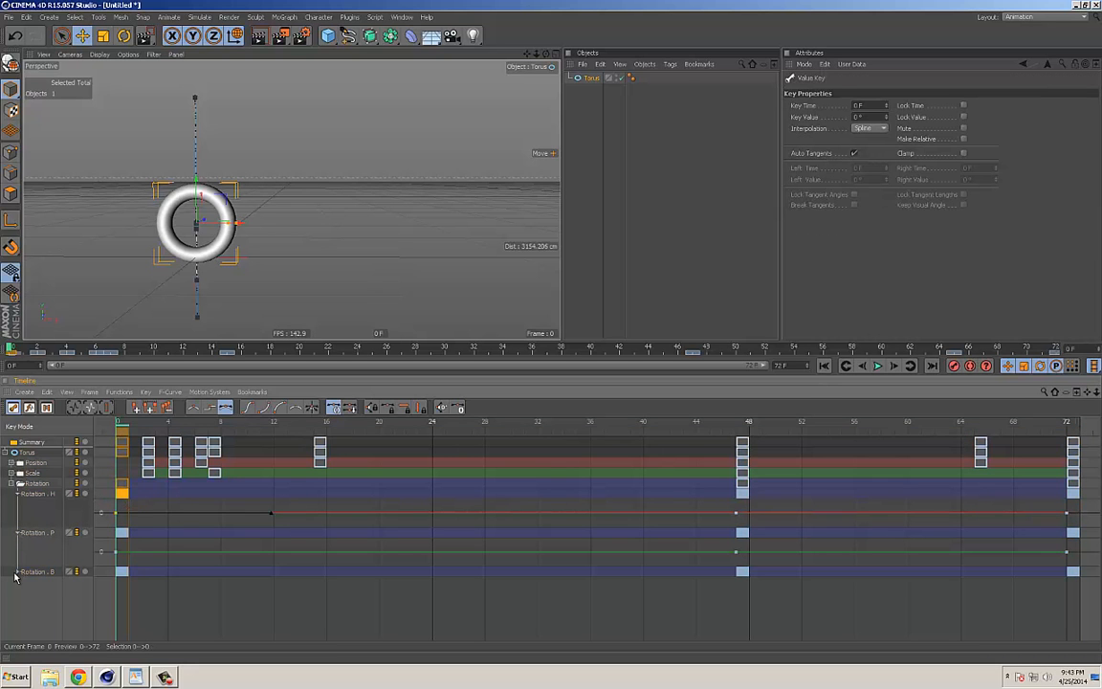
{"action": "left_click", "coordinate": [17, 571]}
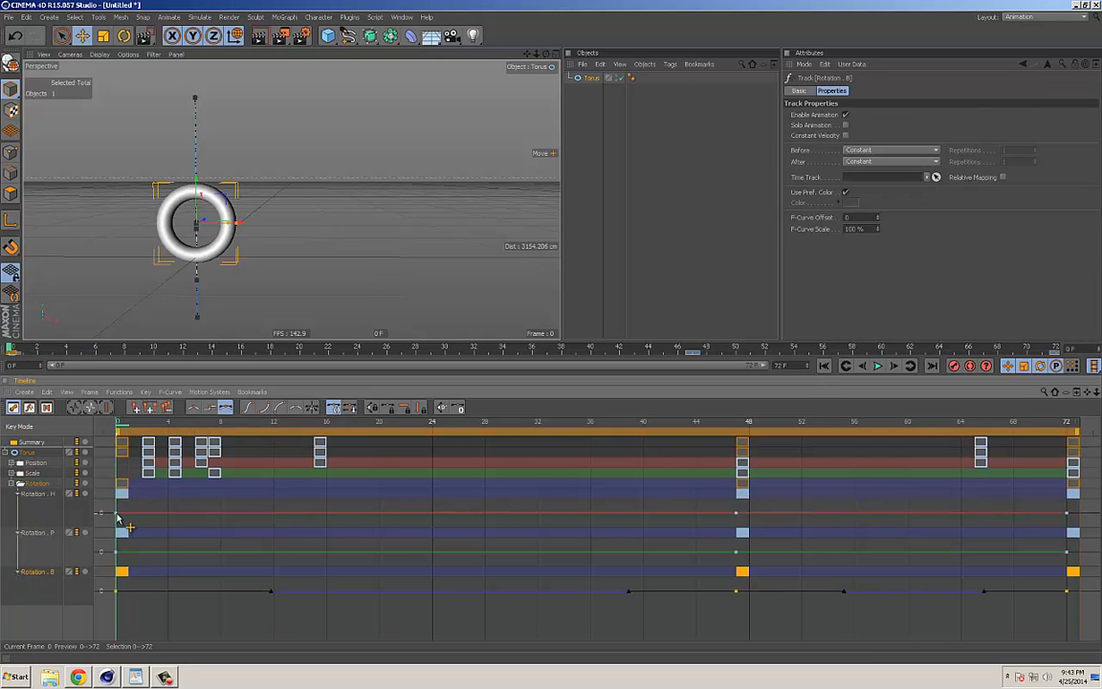
{"action": "left_click", "coordinate": [118, 516]}
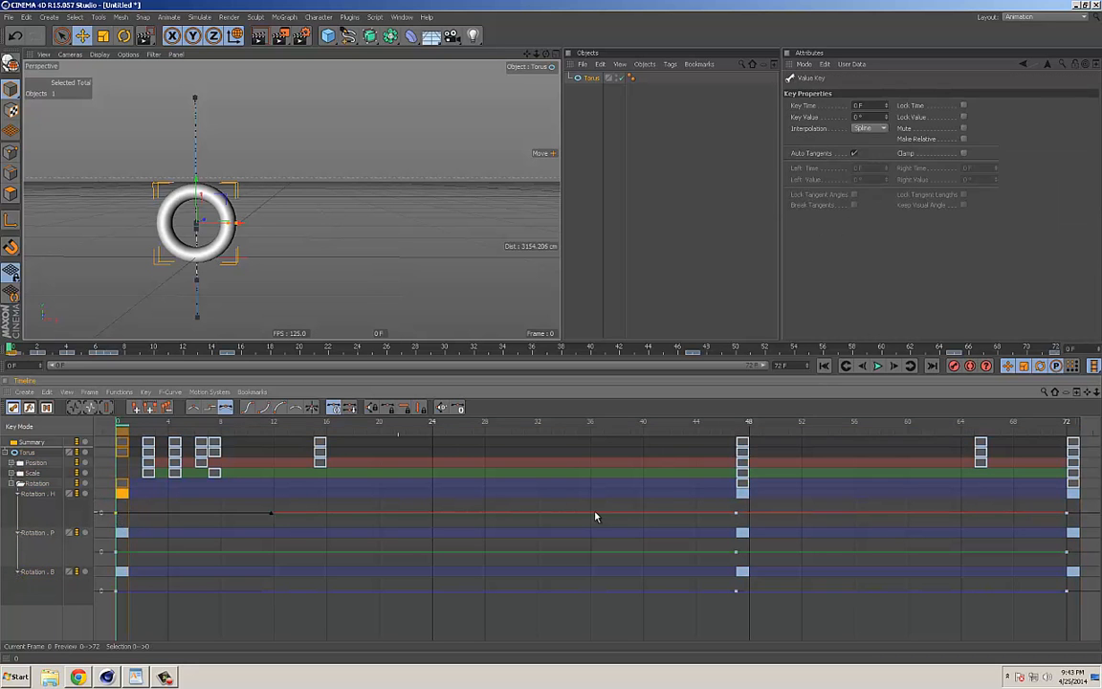
Step: Collapse the curves under the Rotation H and P tracks and check the individual rotation keys at frame 0
{"action": "left_click", "coordinate": [18, 494]}
{"action": "left_click", "coordinate": [17, 504]}
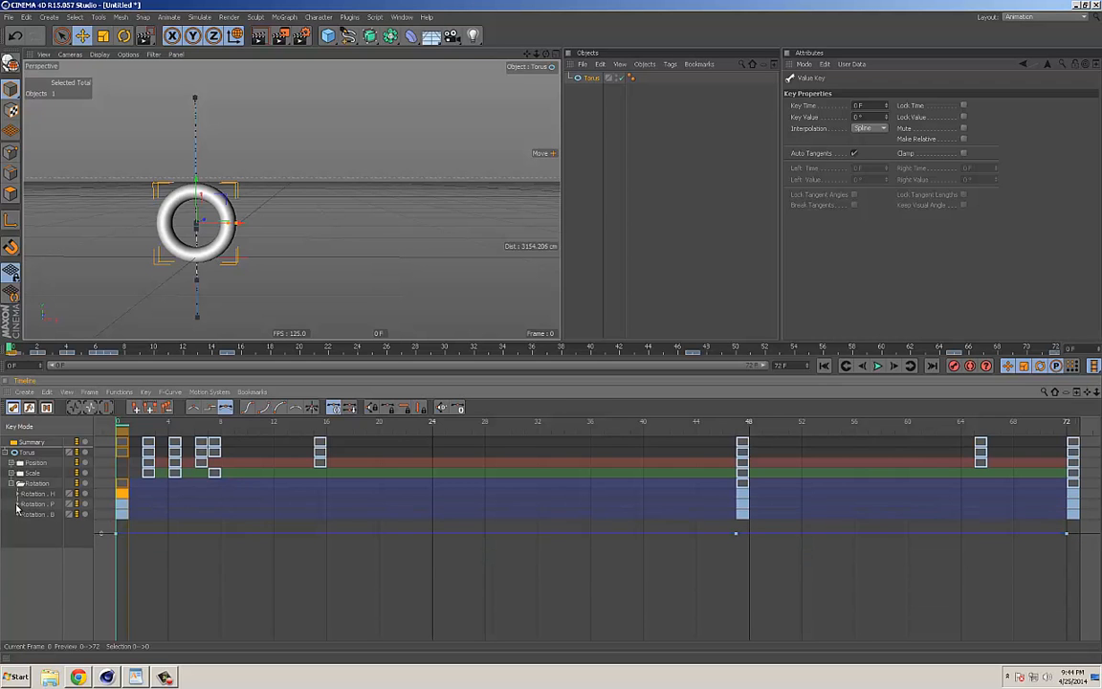
{"action": "left_click", "coordinate": [123, 514]}
{"action": "left_click", "coordinate": [123, 498]}
{"action": "left_click", "coordinate": [123, 494]}
Step: Scrub to frame 47 and check the Rotation H, P and B keys there one by one
{"action": "left_click_drag", "start_coordinate": [133, 422], "coordinate": [738, 422]}
{"action": "left_click", "coordinate": [743, 513]}
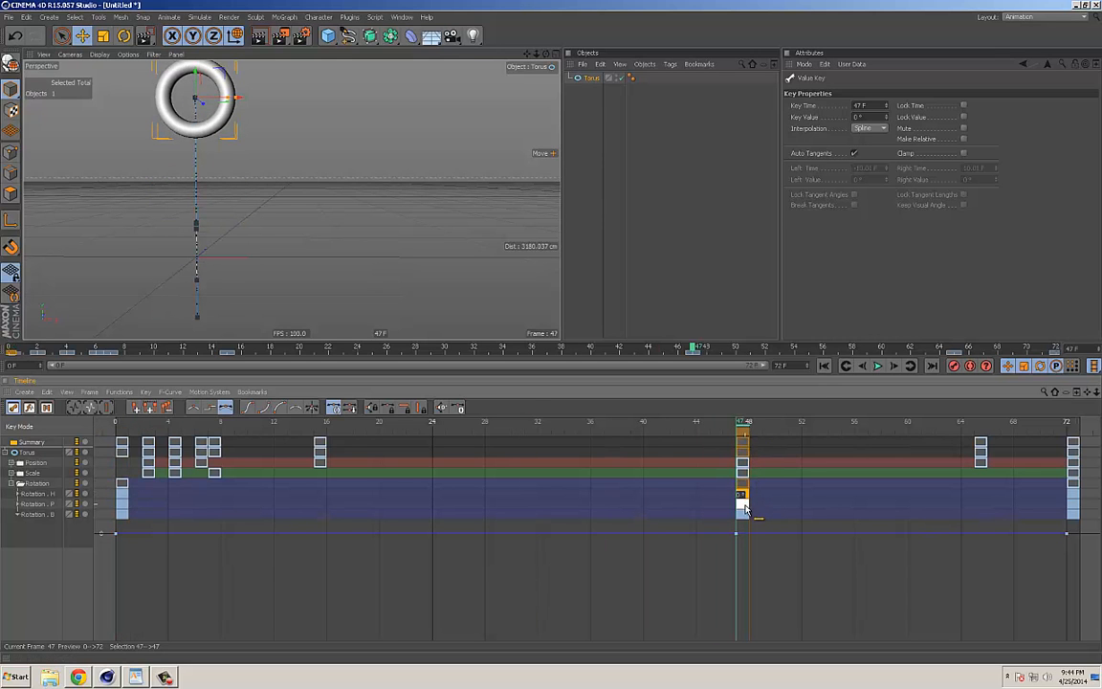
{"action": "left_click", "coordinate": [745, 493]}
{"action": "left_click", "coordinate": [742, 513]}
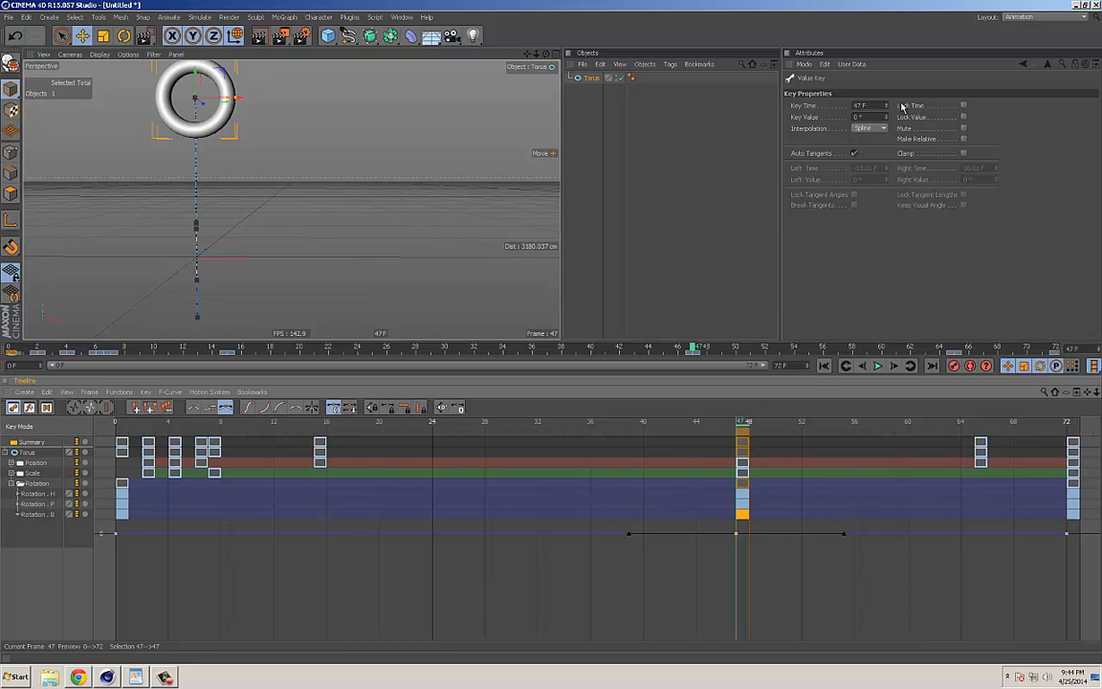
Step: Swap the expanded Rotation track for Position, open the Position Y curve, and select the Position Y key at frame 15
{"action": "left_click", "coordinate": [12, 483]}
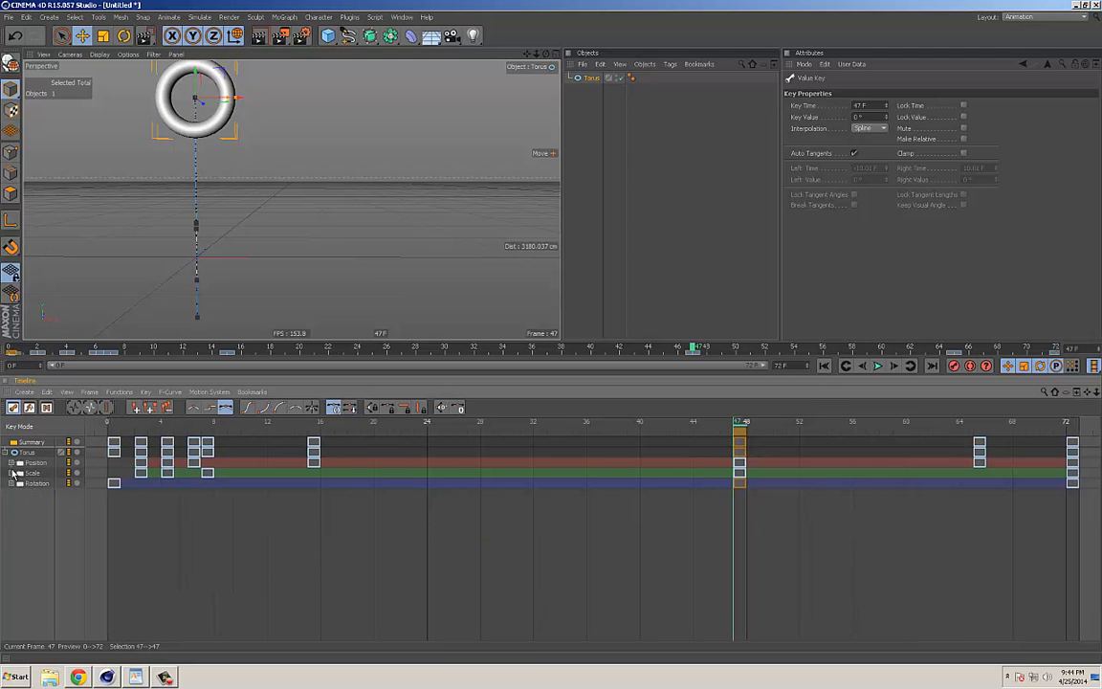
{"action": "left_click", "coordinate": [12, 464]}
{"action": "left_click", "coordinate": [145, 472]}
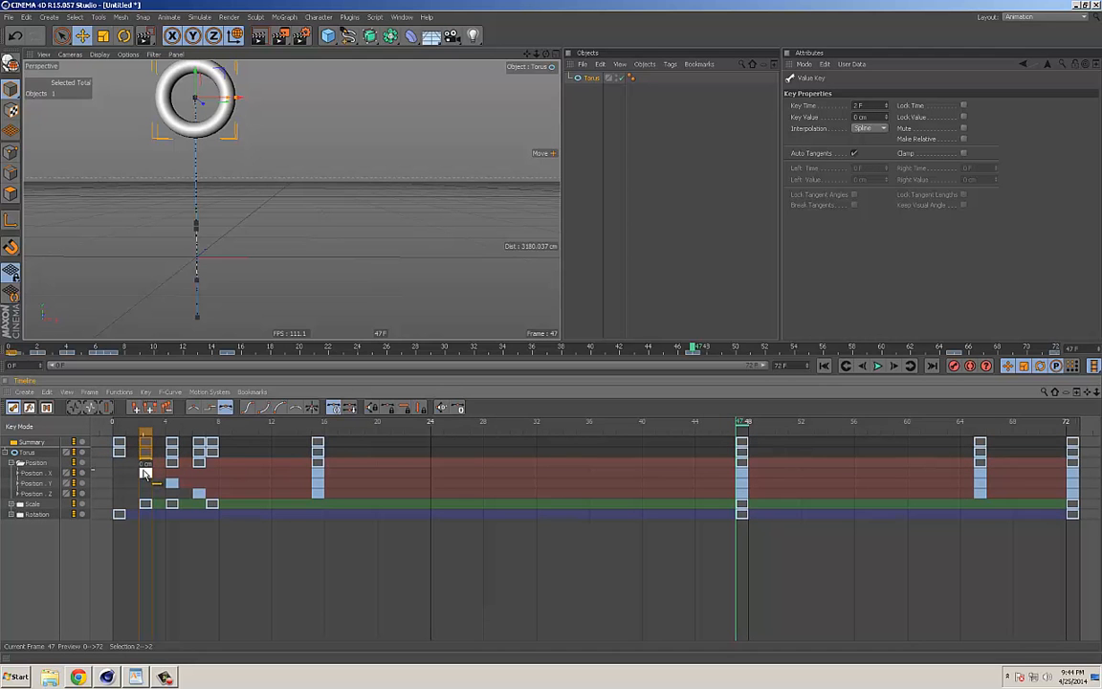
{"action": "left_click_drag", "start_coordinate": [145, 473], "coordinate": [321, 479]}
{"action": "left_click", "coordinate": [19, 483]}
{"action": "left_click", "coordinate": [326, 480]}
{"action": "left_click", "coordinate": [320, 475]}
{"action": "left_click", "coordinate": [320, 484]}
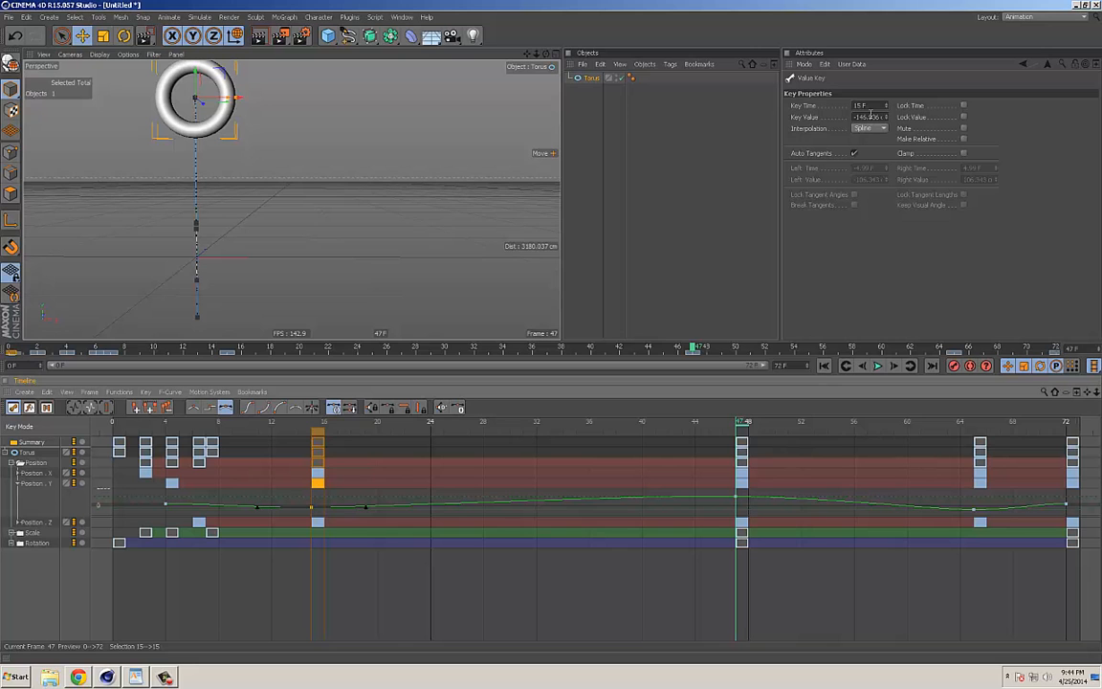
Step: Set the value of the Position Y key at frame 47 to 0 cm
{"action": "left_click", "coordinate": [742, 481]}
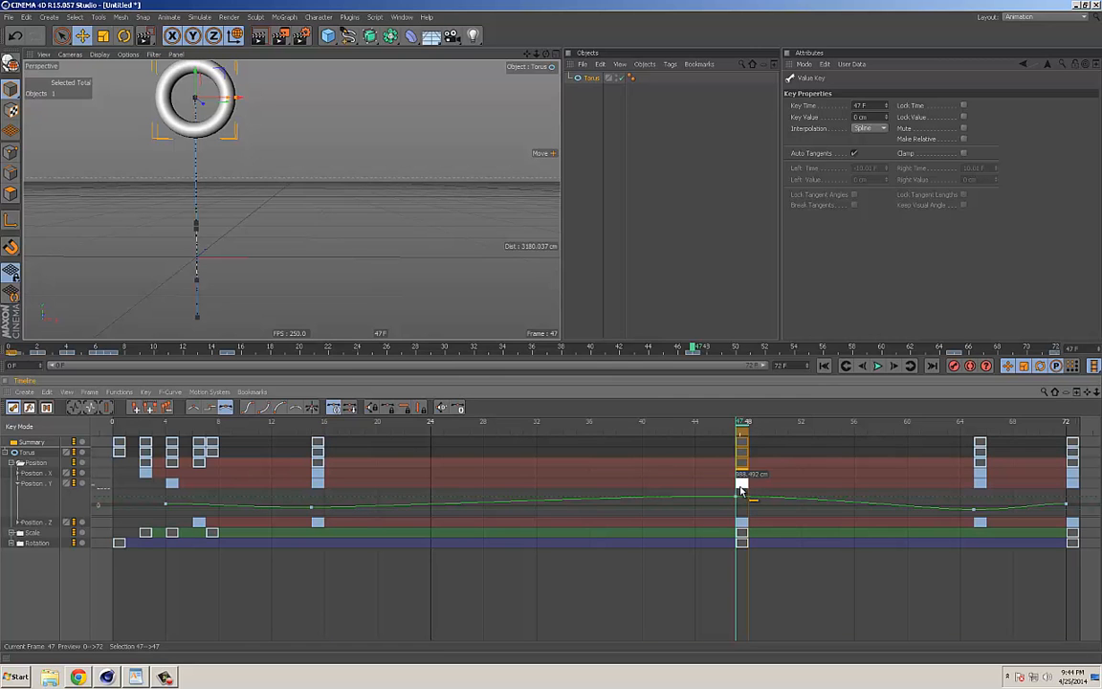
{"action": "double_click", "coordinate": [867, 117]}
{"action": "type", "text": "0"}
{"action": "key", "text": "Return"}
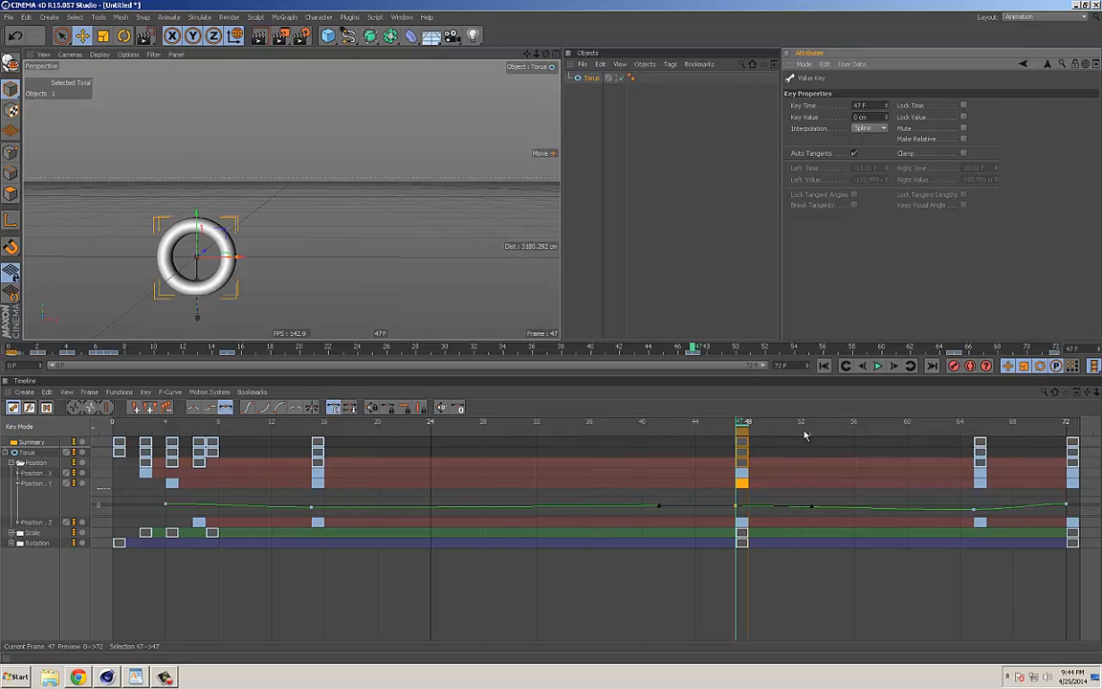
Step: Scrub back to frame 46 and check the Position Y and Z keys at frame 65
{"action": "mouse_move", "coordinate": [737, 428]}
{"action": "left_mouse_down"}
{"action": "mouse_move", "coordinate": [701, 431]}
{"action": "mouse_move", "coordinate": [823, 447]}
{"action": "mouse_move", "coordinate": [727, 458]}
{"action": "left_mouse_up"}
{"action": "left_click", "coordinate": [744, 464]}
{"action": "left_click", "coordinate": [980, 453]}
{"action": "left_click", "coordinate": [979, 484]}
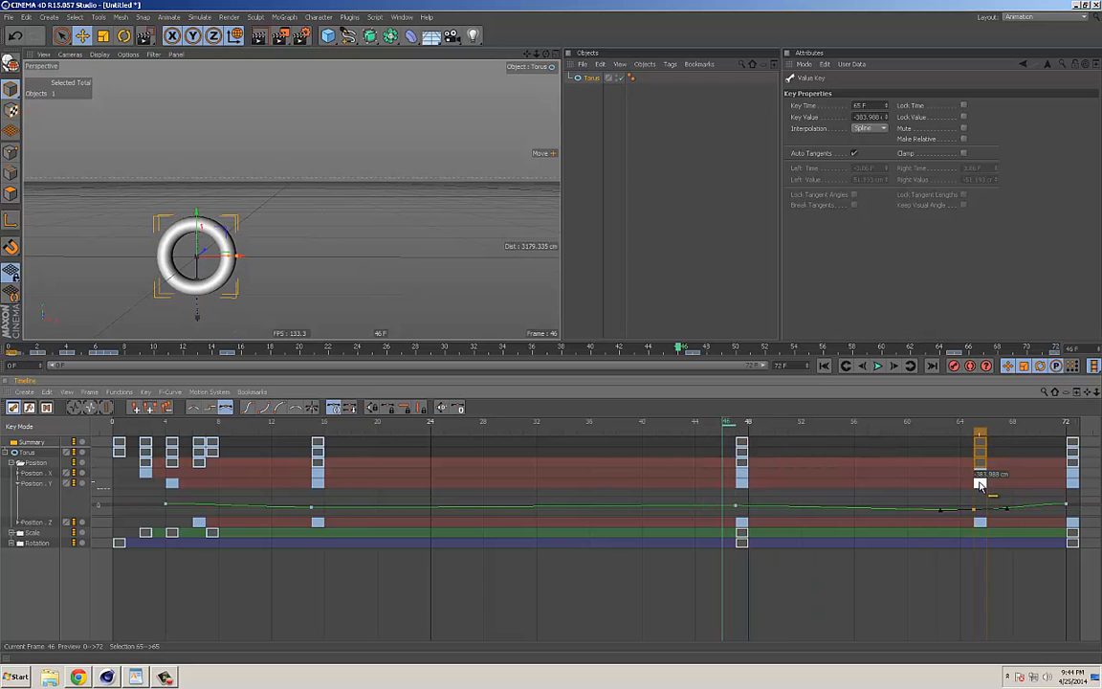
{"action": "left_click", "coordinate": [980, 523]}
Step: Set the key time of the Position X key at frame 47 to 45 F, and move that key back to frame 47
{"action": "left_click", "coordinate": [743, 464]}
{"action": "left_click", "coordinate": [743, 475]}
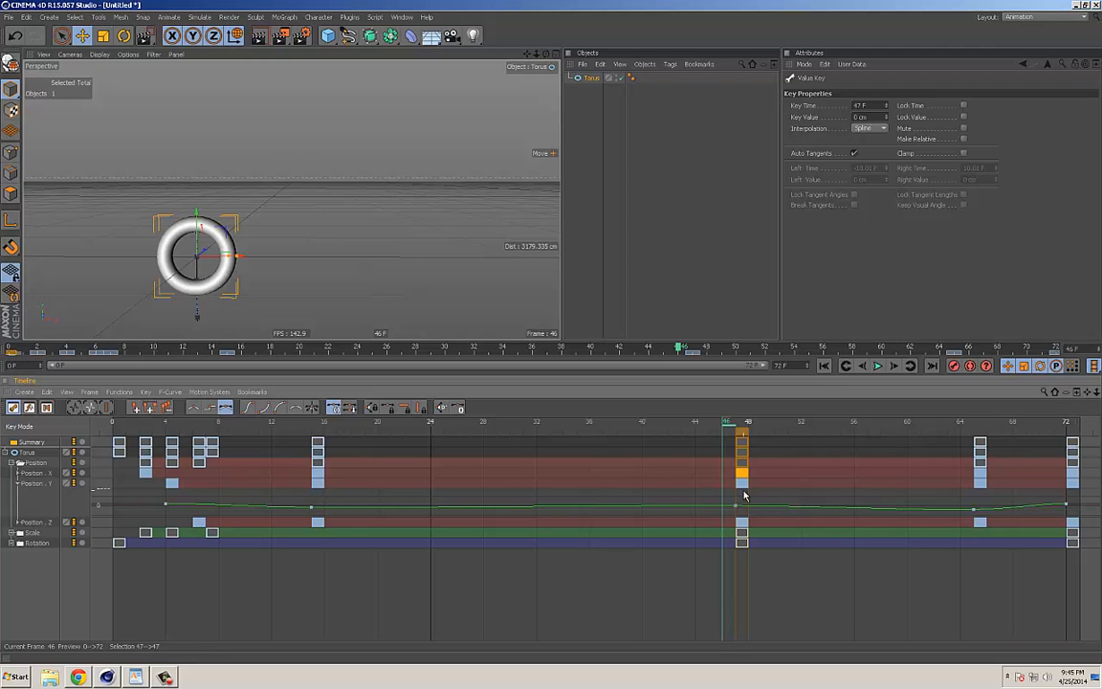
{"action": "double_click", "coordinate": [863, 105]}
{"action": "type", "text": "45"}
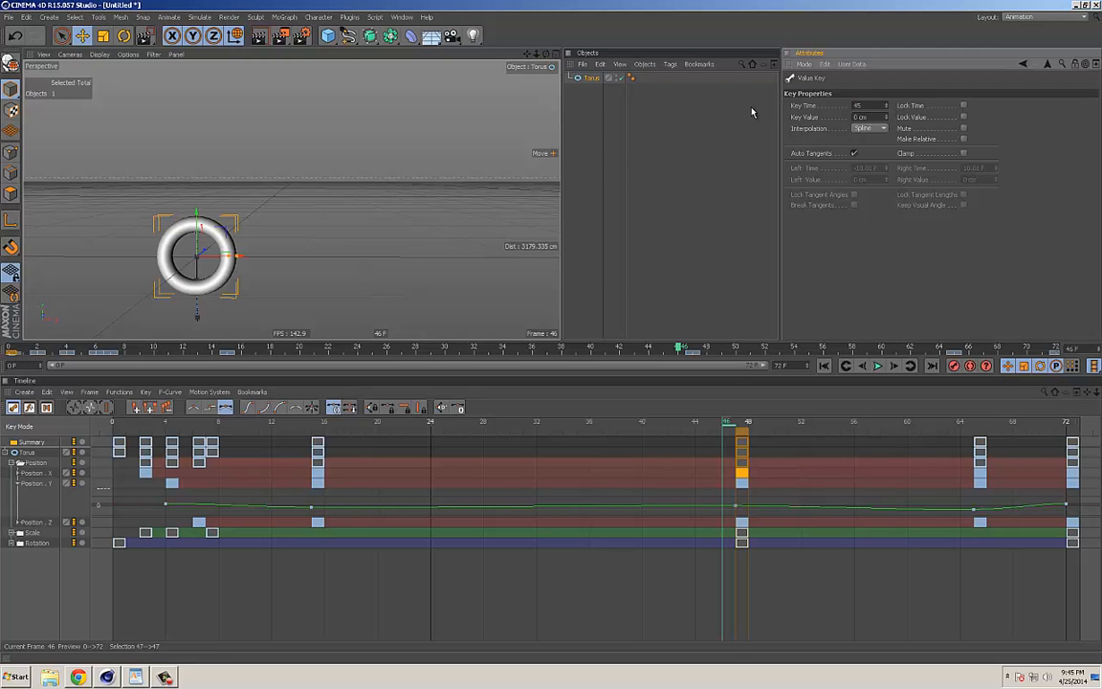
{"action": "key", "text": "Return"}
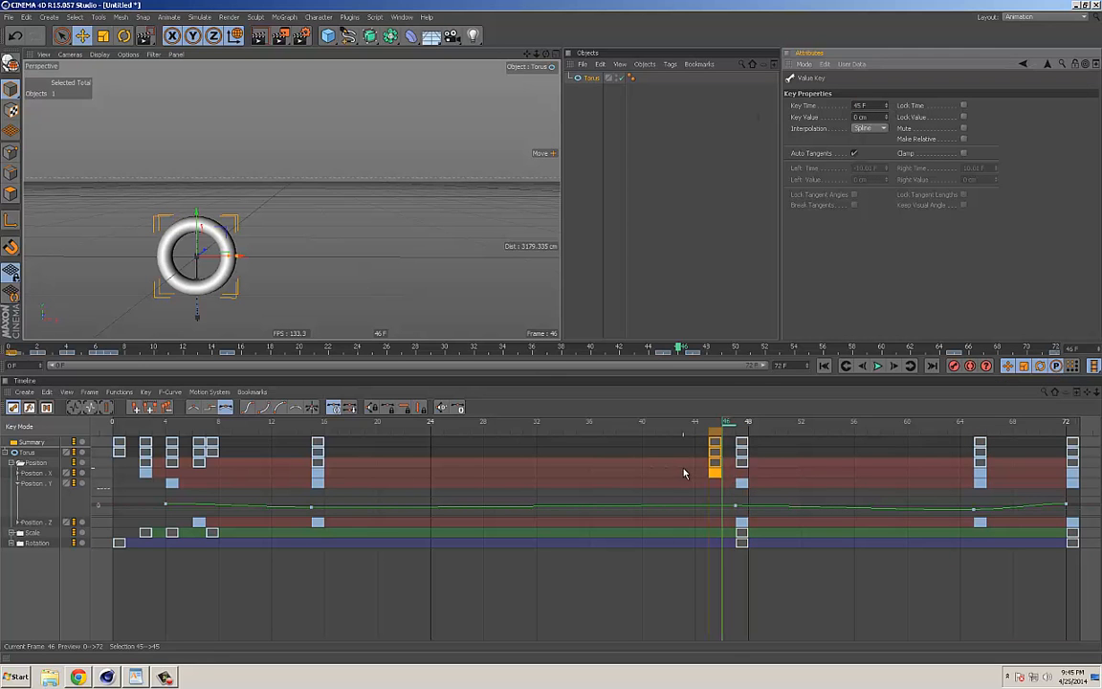
{"action": "left_click_drag", "start_coordinate": [716, 459], "coordinate": [742, 457]}
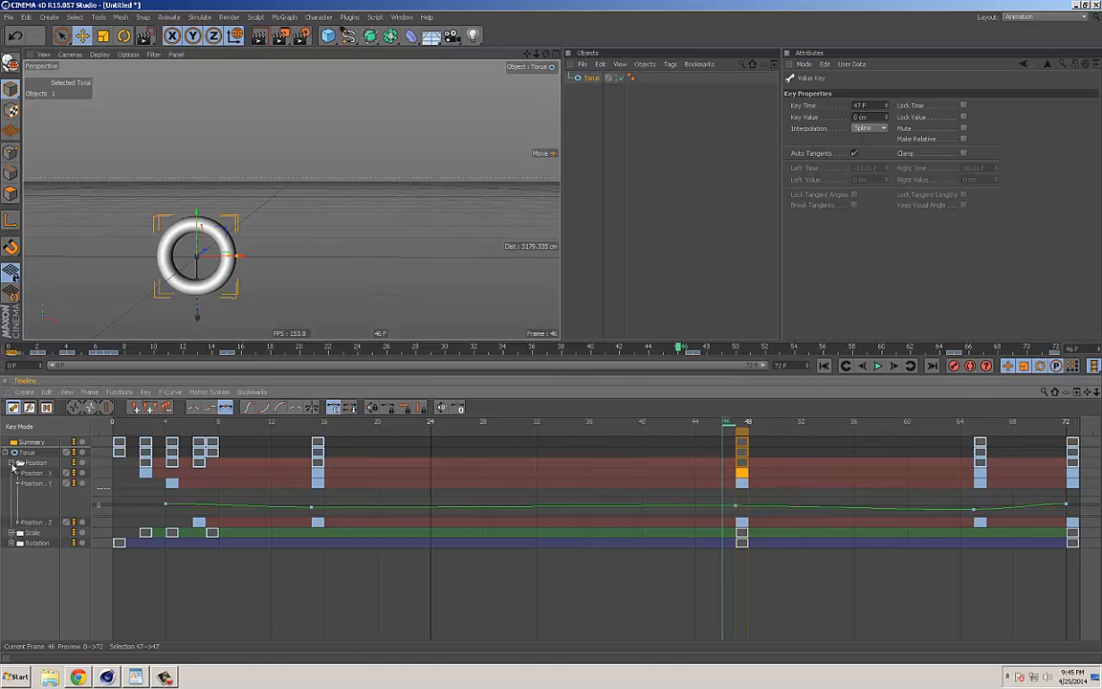
Step: Collapse the Position track and delete the torus's P.X, P.Y and P.Z animation tracks at frame 0
{"action": "left_click", "coordinate": [19, 464]}
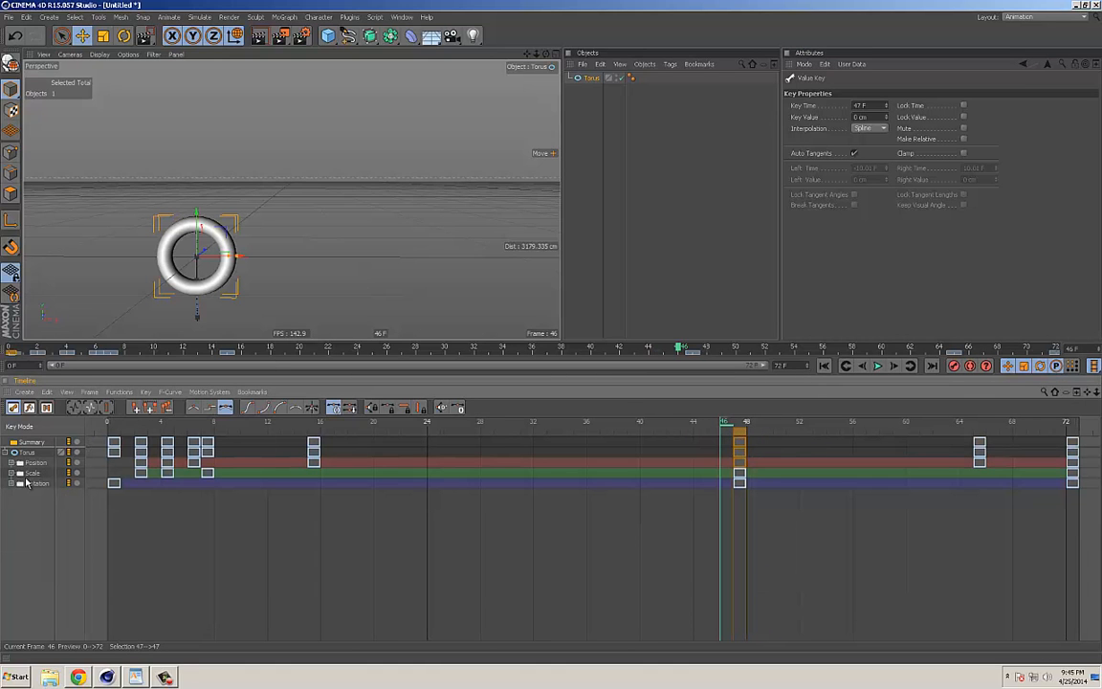
{"action": "left_click", "coordinate": [587, 96]}
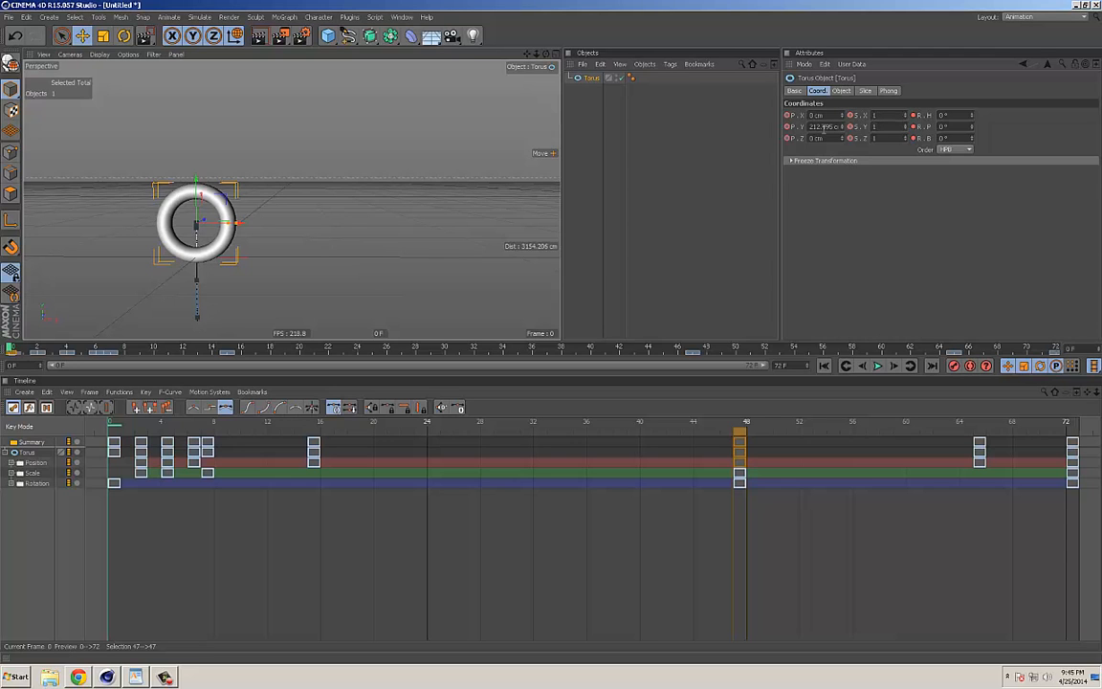
{"action": "left_click", "coordinate": [787, 116]}
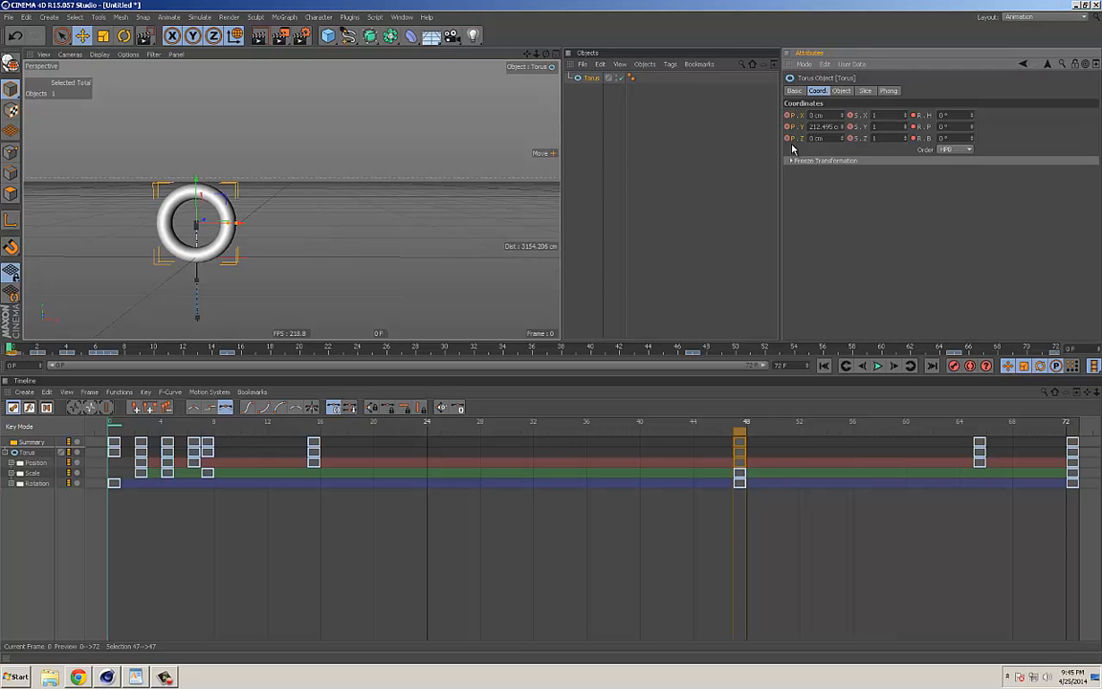
{"action": "left_click", "coordinate": [788, 119], "text": "ctrl+shift"}
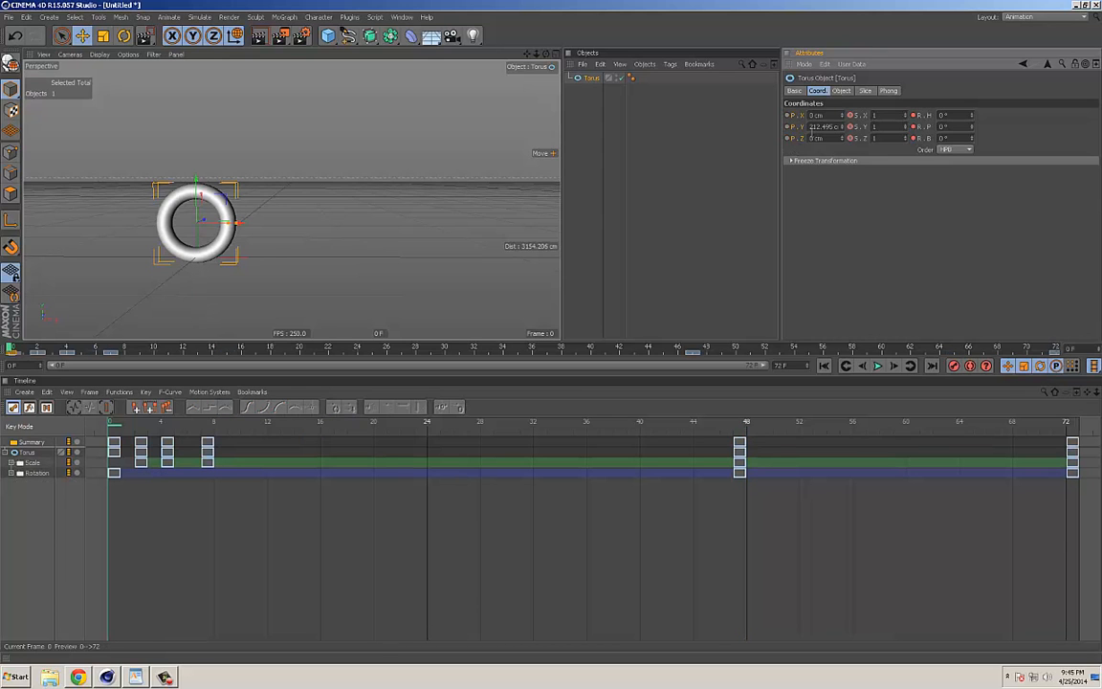
Step: Delete the scale and rotation keys at frame 47, followed by all remaining keys in the timeline
{"action": "left_click_drag", "start_coordinate": [798, 512], "coordinate": [732, 435]}
{"action": "key", "text": "Delete"}
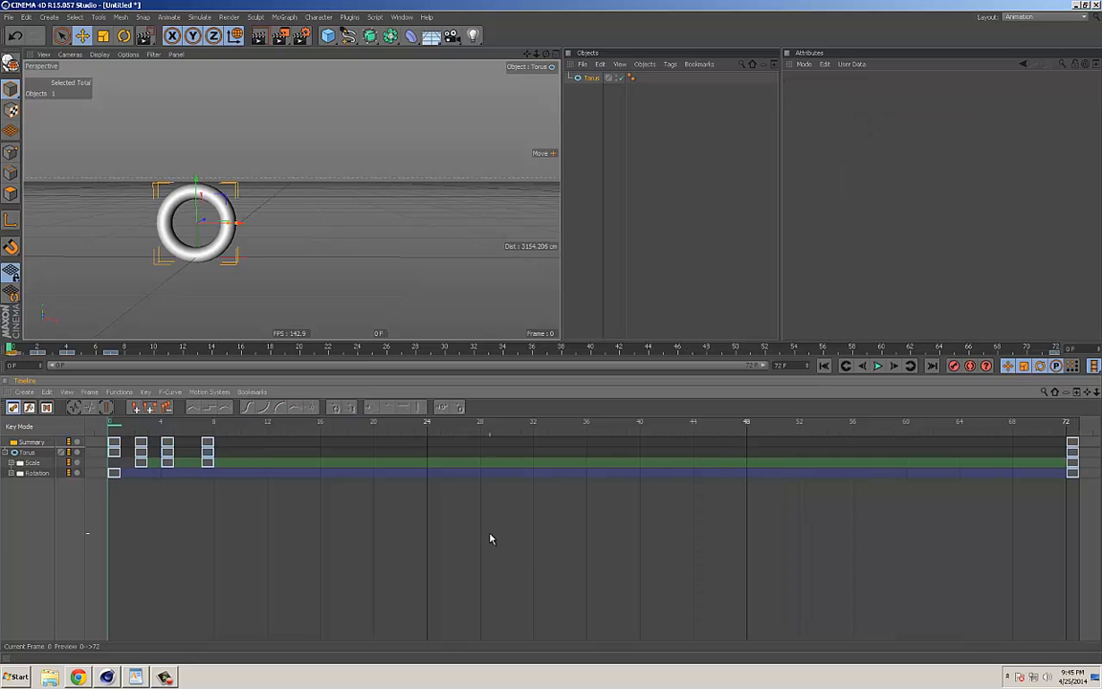
{"action": "key", "text": "ctrl+a"}
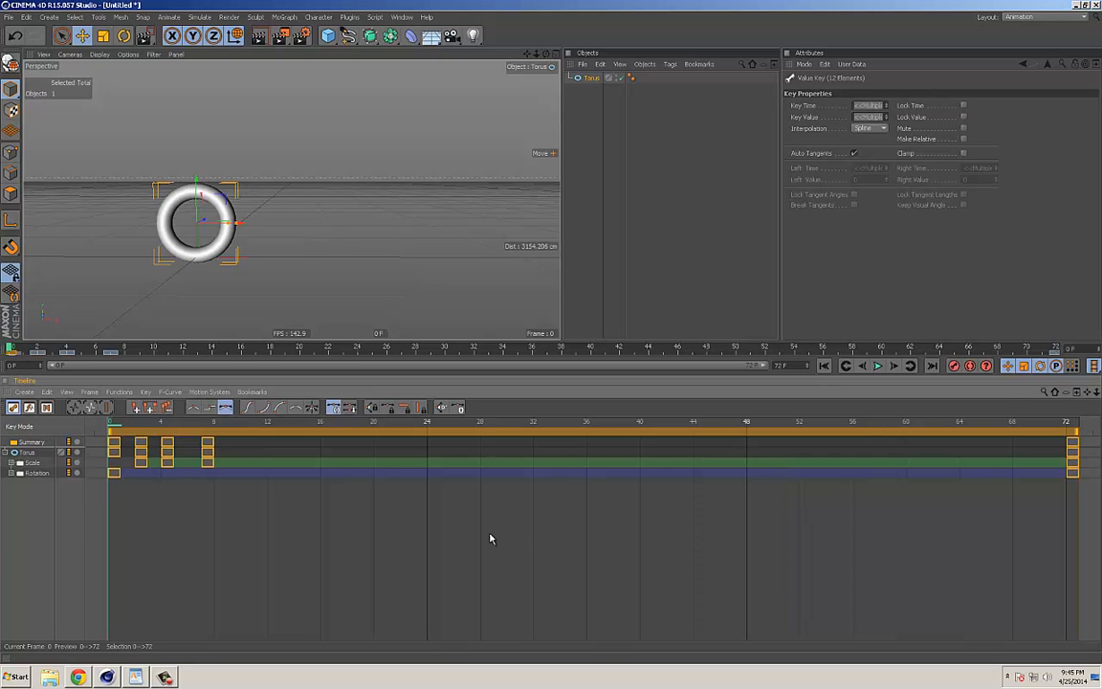
{"action": "key", "text": "Delete"}
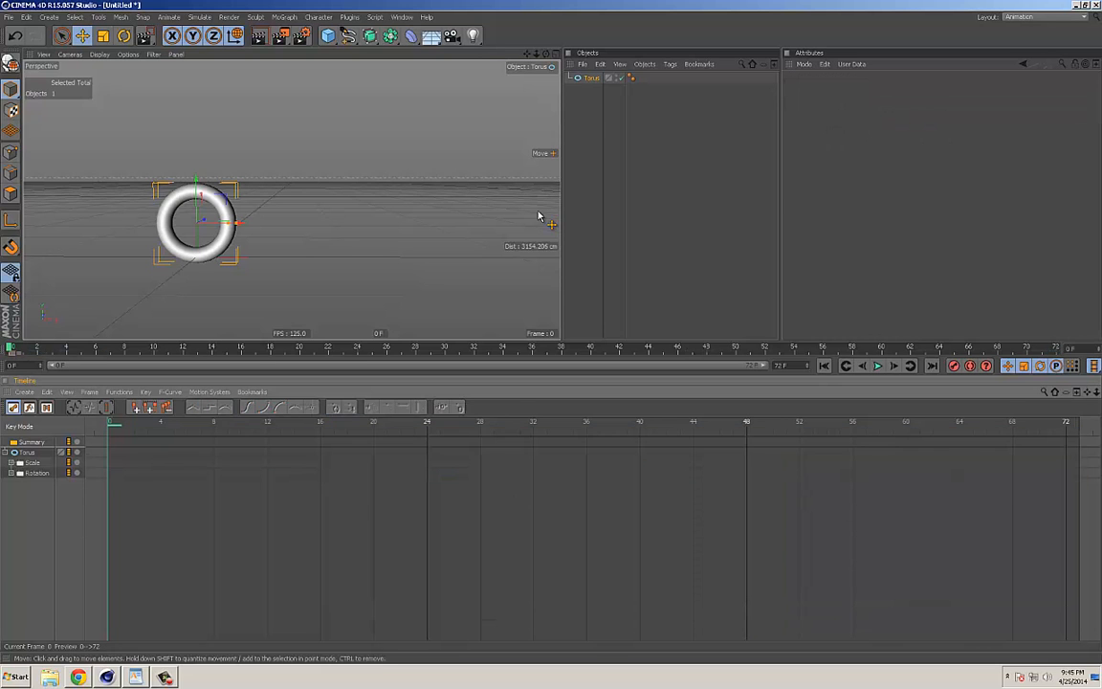
Step: Record a keyframe for the torus at frame 0 in an enlarged viewport and enable automatic keyframing
{"action": "left_click", "coordinate": [588, 79]}
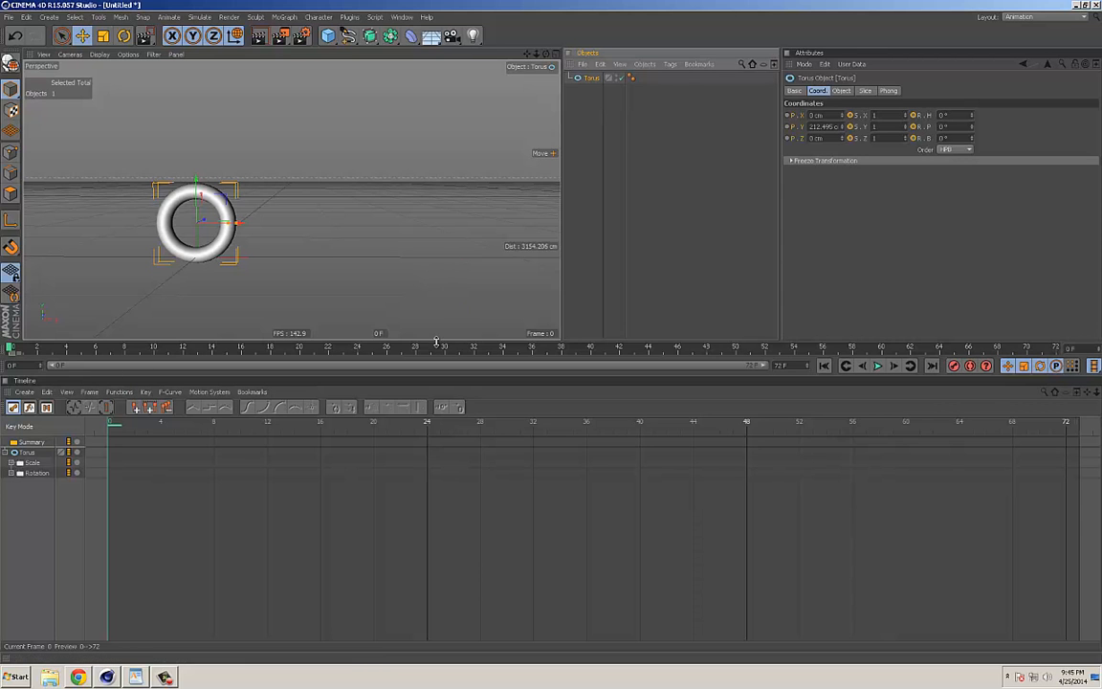
{"action": "left_click_drag", "start_coordinate": [438, 340], "coordinate": [367, 382]}
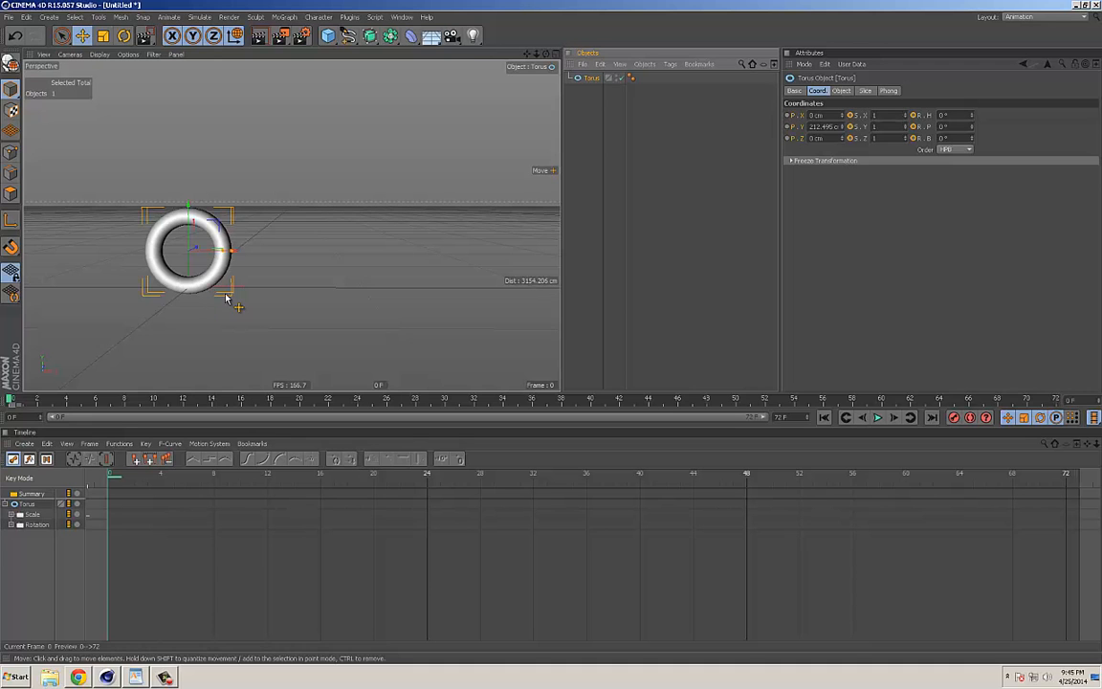
{"action": "left_click", "coordinate": [953, 416]}
{"action": "left_click", "coordinate": [970, 416]}
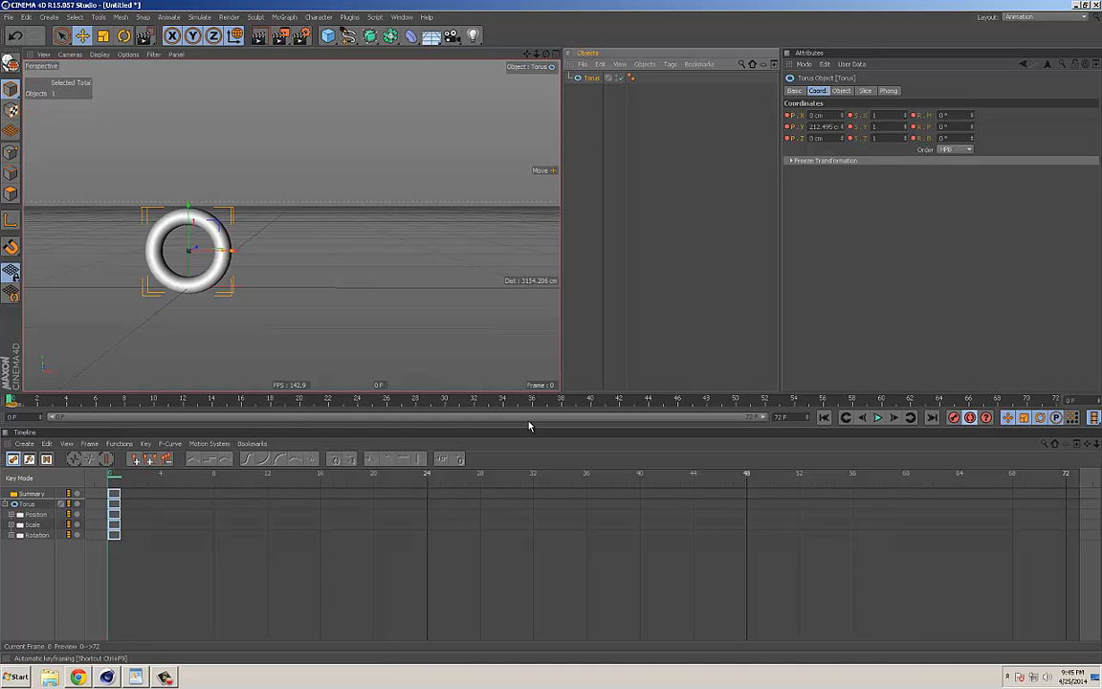
Step: Go to frame 46 and raise the torus along Y to about 1080 cm
{"action": "left_click_drag", "start_coordinate": [274, 401], "coordinate": [460, 414]}
{"action": "left_click", "coordinate": [679, 399]}
{"action": "left_click_drag", "start_coordinate": [190, 215], "coordinate": [189, 64]}
Step: Lower the torus along Y to about -51 cm at frame 72 and scrub back to frame 0
{"action": "left_click_drag", "start_coordinate": [708, 401], "coordinate": [1055, 401]}
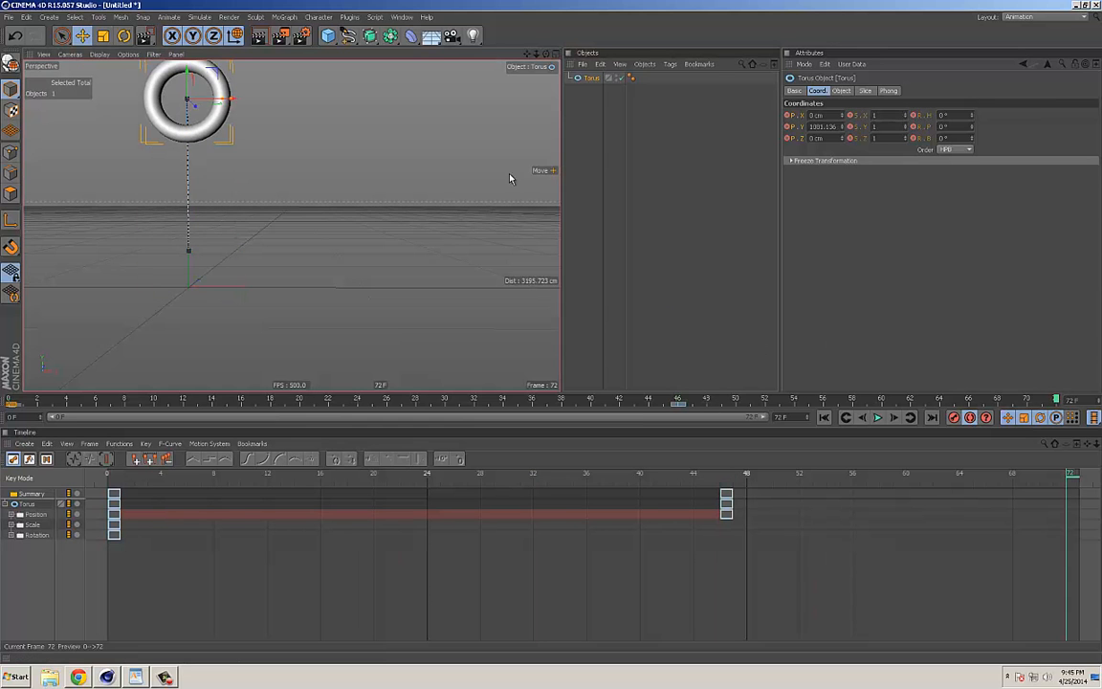
{"action": "left_click_drag", "start_coordinate": [184, 104], "coordinate": [189, 275]}
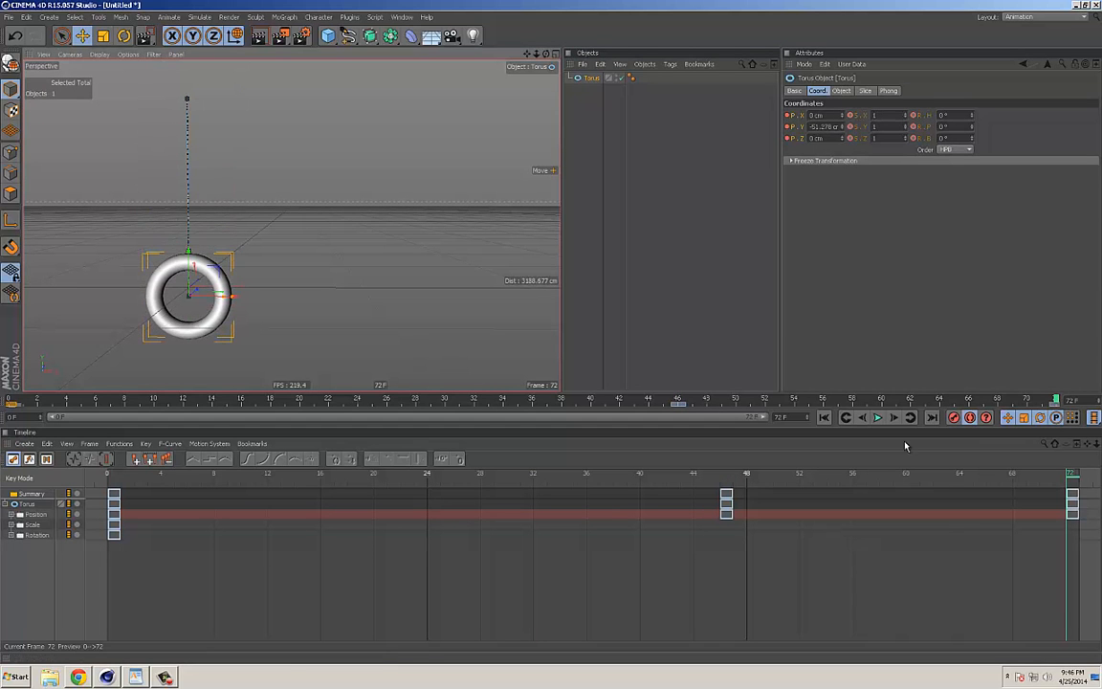
{"action": "left_click_drag", "start_coordinate": [783, 471], "coordinate": [143, 499]}
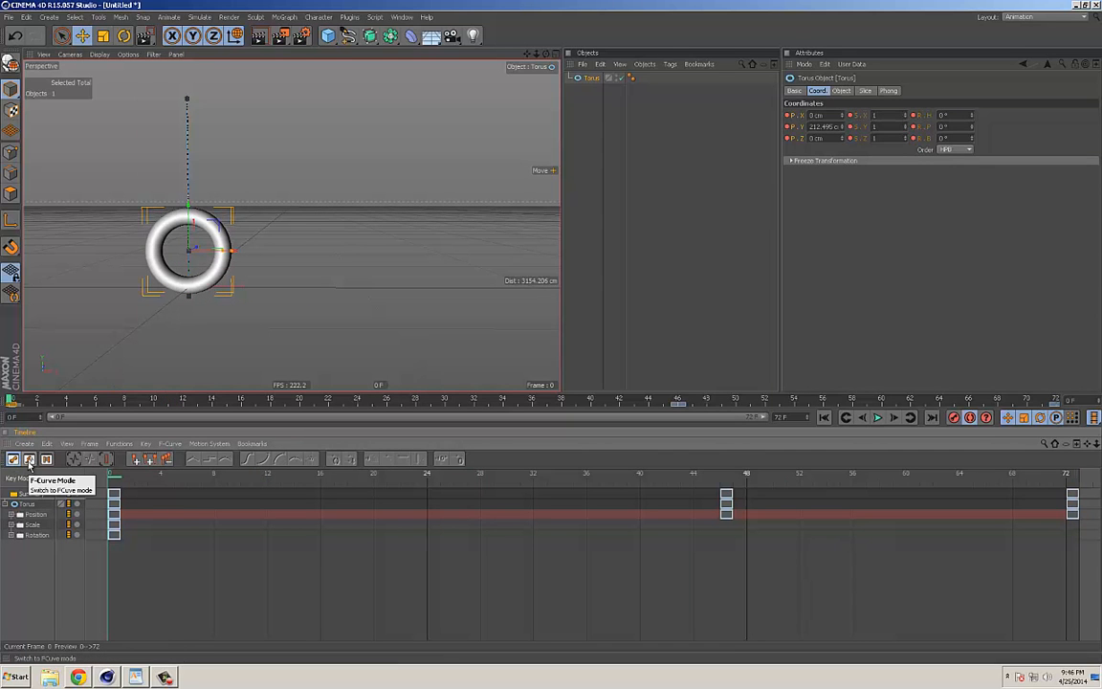
Step: Switch the timeline to F-Curve mode and expand the torus's Position track to show its curves
{"action": "left_click", "coordinate": [30, 460]}
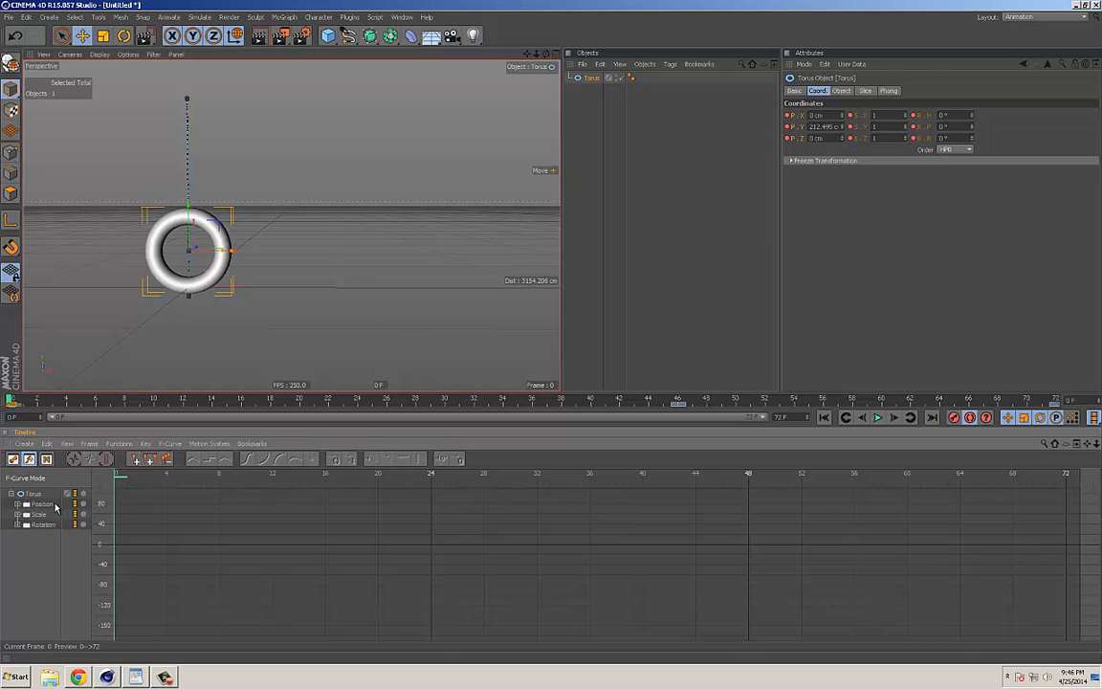
{"action": "left_click", "coordinate": [28, 506]}
{"action": "left_click", "coordinate": [18, 505]}
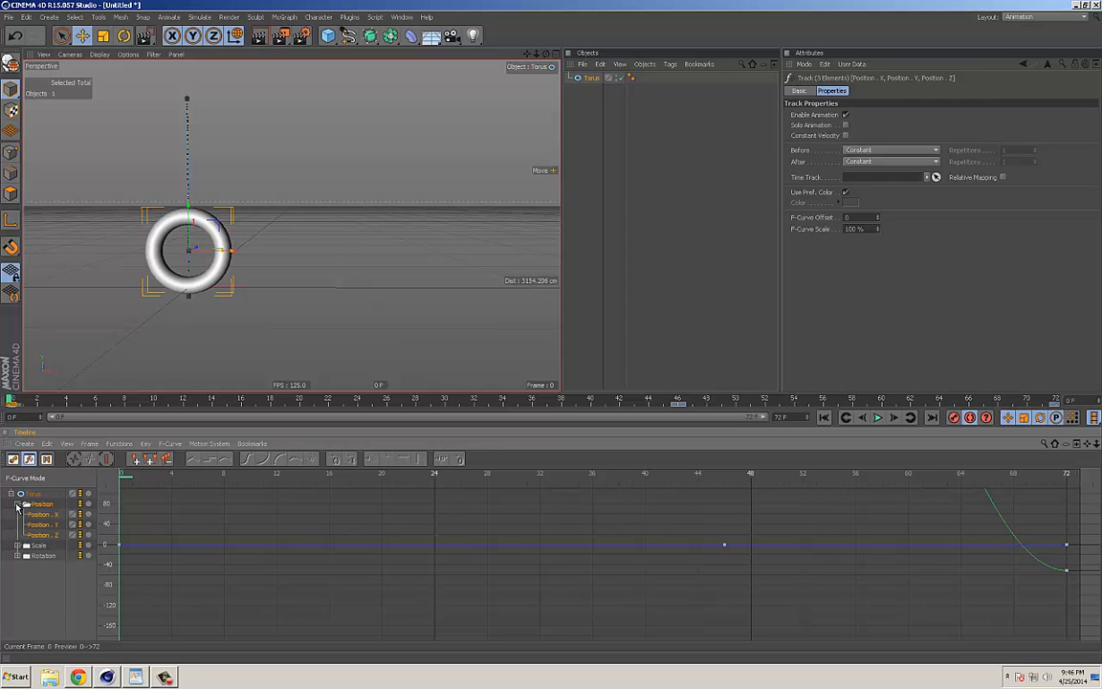
Step: Examine the full position curves between frames 0 and 72 in an enlarged timeline
{"action": "right_click_drag", "start_coordinate": [605, 521], "coordinate": [369, 551], "text": "alt"}
{"action": "right_click_drag", "start_coordinate": [694, 553], "coordinate": [554, 556], "text": "alt"}
{"action": "middle_click_drag", "start_coordinate": [673, 531], "coordinate": [618, 550], "text": "alt"}
{"action": "right_click_drag", "start_coordinate": [619, 550], "coordinate": [505, 408], "text": "alt"}
{"action": "left_click_drag", "start_coordinate": [508, 392], "coordinate": [513, 178]}
{"action": "middle_click_drag", "start_coordinate": [563, 320], "coordinate": [554, 435], "text": "alt"}
{"action": "right_click_drag", "start_coordinate": [554, 435], "coordinate": [502, 386], "text": "alt"}
{"action": "middle_click_drag", "start_coordinate": [503, 386], "coordinate": [507, 387], "text": "alt"}
{"action": "right_click_drag", "start_coordinate": [507, 386], "coordinate": [501, 406], "text": "alt"}
{"action": "middle_click_drag", "start_coordinate": [501, 406], "coordinate": [516, 409], "text": "alt"}
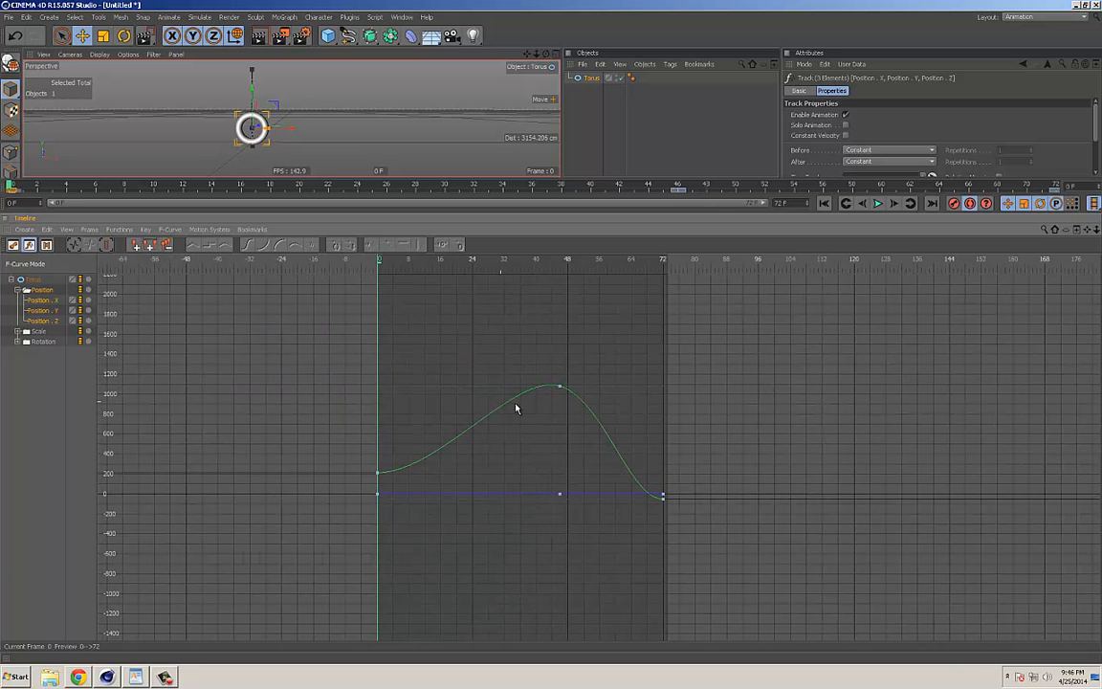
Step: Compare the timeline's Motion, F-Curve and Key modes, ending in Key mode
{"action": "left_click", "coordinate": [45, 247]}
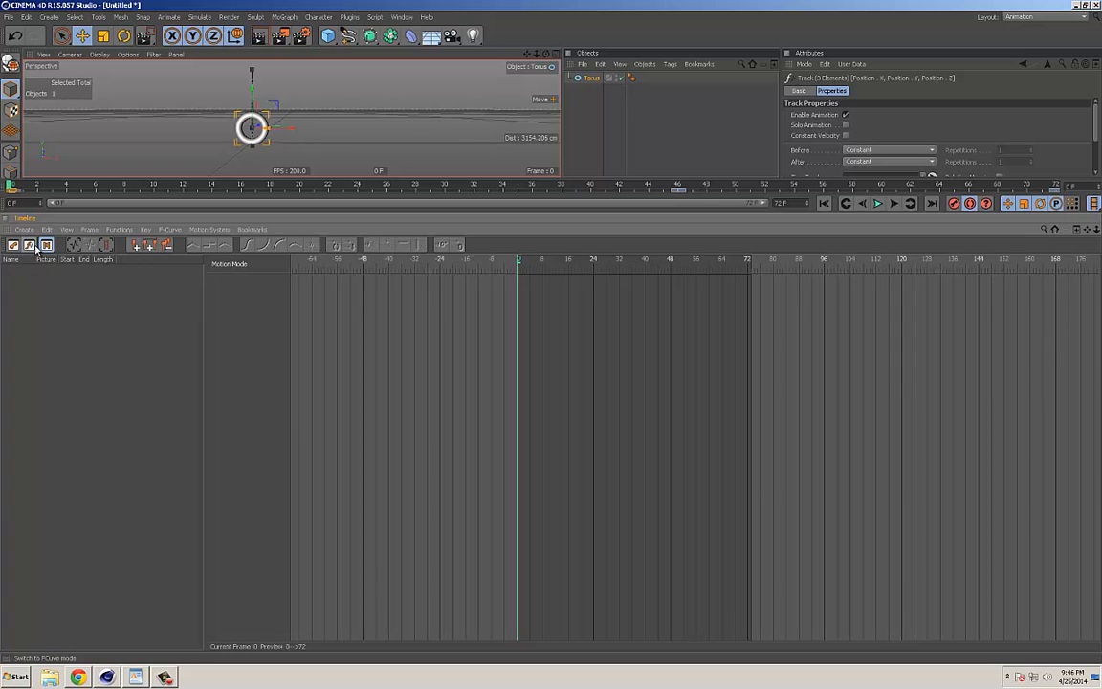
{"action": "left_click", "coordinate": [30, 246]}
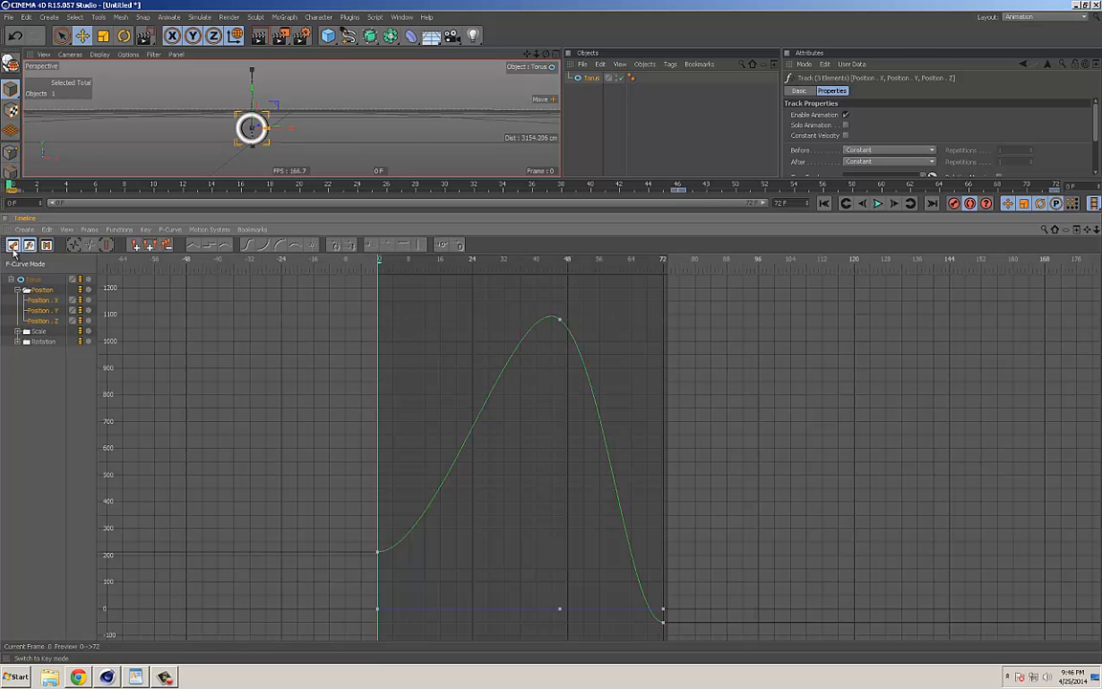
{"action": "left_click", "coordinate": [14, 246]}
{"action": "middle_click_drag", "start_coordinate": [662, 432], "coordinate": [498, 424], "text": "alt"}
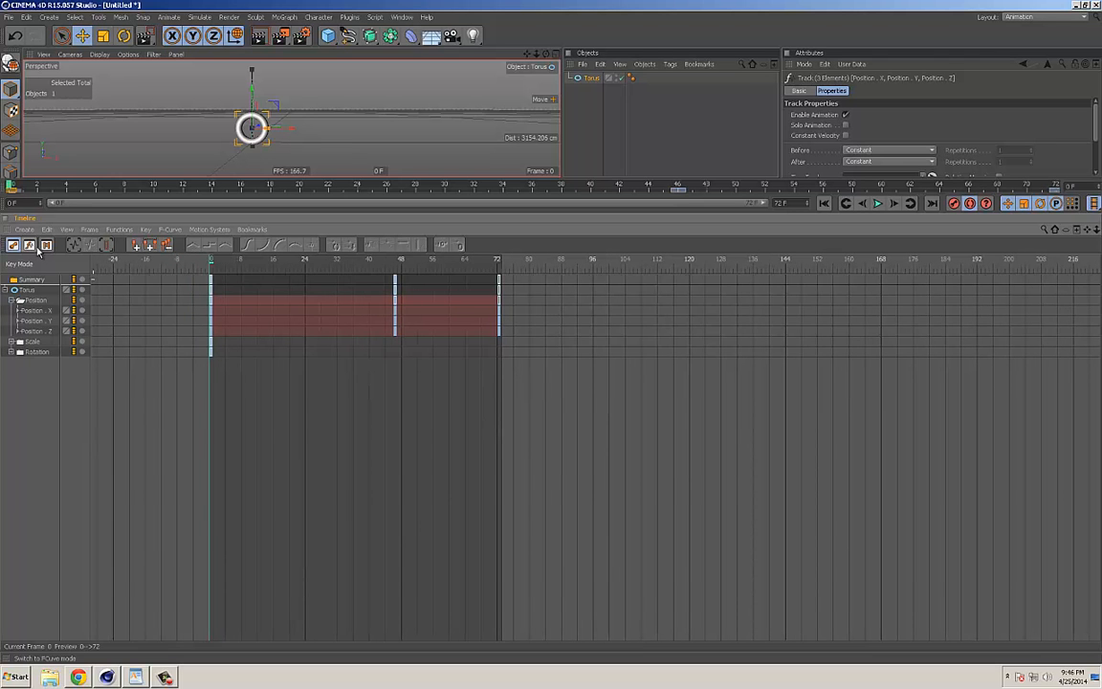
{"action": "left_click", "coordinate": [30, 246]}
{"action": "left_click", "coordinate": [13, 246]}
Step: Fit the keys from frame 0 to 72 in view, collapse the Position track and restore the taller viewport
{"action": "middle_click_drag", "start_coordinate": [320, 399], "coordinate": [388, 394], "text": "alt"}
{"action": "right_click_drag", "start_coordinate": [388, 394], "coordinate": [468, 364], "text": "alt"}
{"action": "middle_click_drag", "start_coordinate": [291, 379], "coordinate": [428, 382], "text": "alt"}
{"action": "right_click_drag", "start_coordinate": [428, 382], "coordinate": [654, 365], "text": "alt"}
{"action": "middle_click_drag", "start_coordinate": [673, 366], "coordinate": [585, 394], "text": "alt"}
{"action": "right_click_drag", "start_coordinate": [585, 395], "coordinate": [567, 387], "text": "alt"}
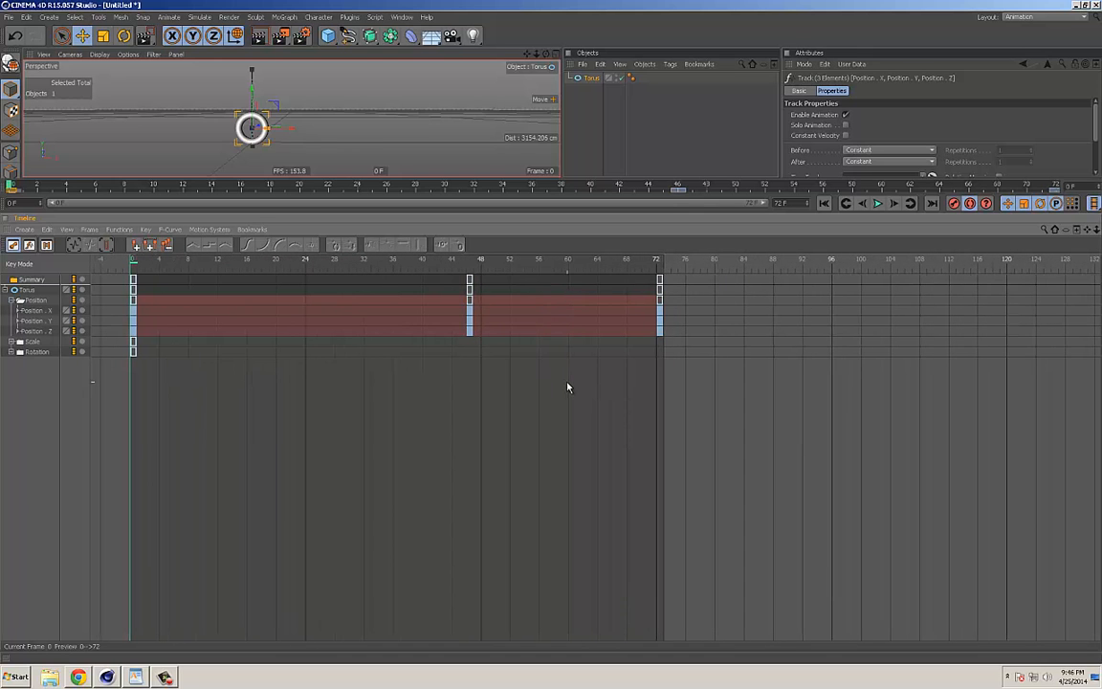
{"action": "left_click", "coordinate": [18, 300]}
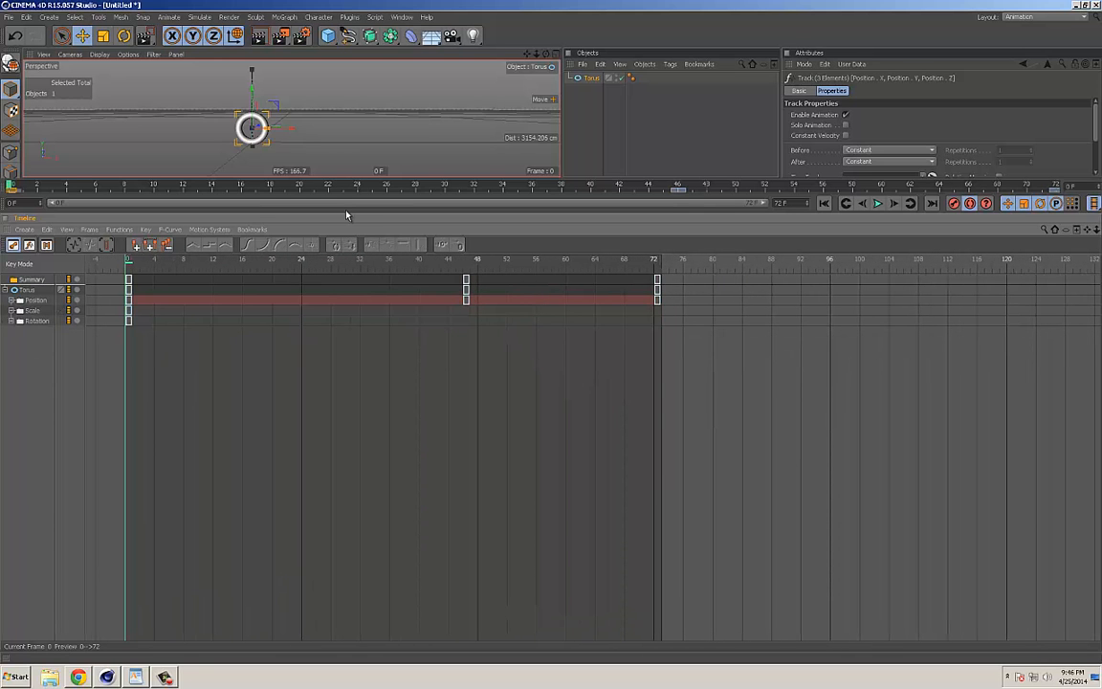
{"action": "left_click_drag", "start_coordinate": [350, 193], "coordinate": [354, 356]}
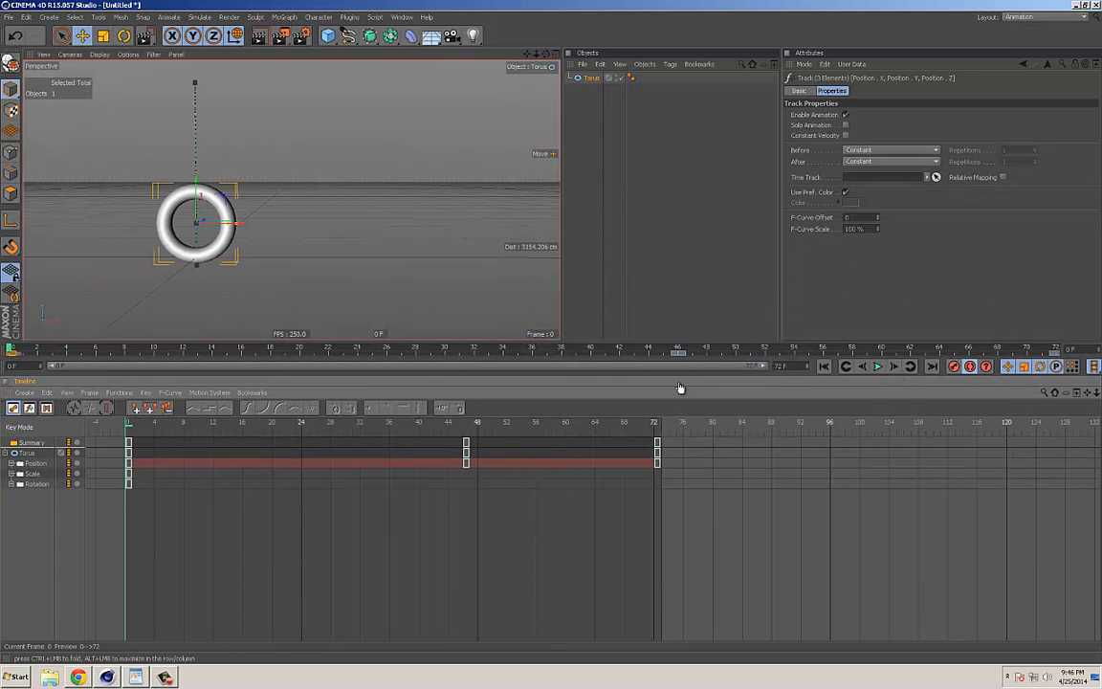
Step: Move the torus's keys at frame 46 to frame 35 during playback, and review the curve in F-Curve mode before returning to Key mode
{"action": "key", "text": "F8"}
{"action": "left_click_drag", "start_coordinate": [465, 450], "coordinate": [385, 449]}
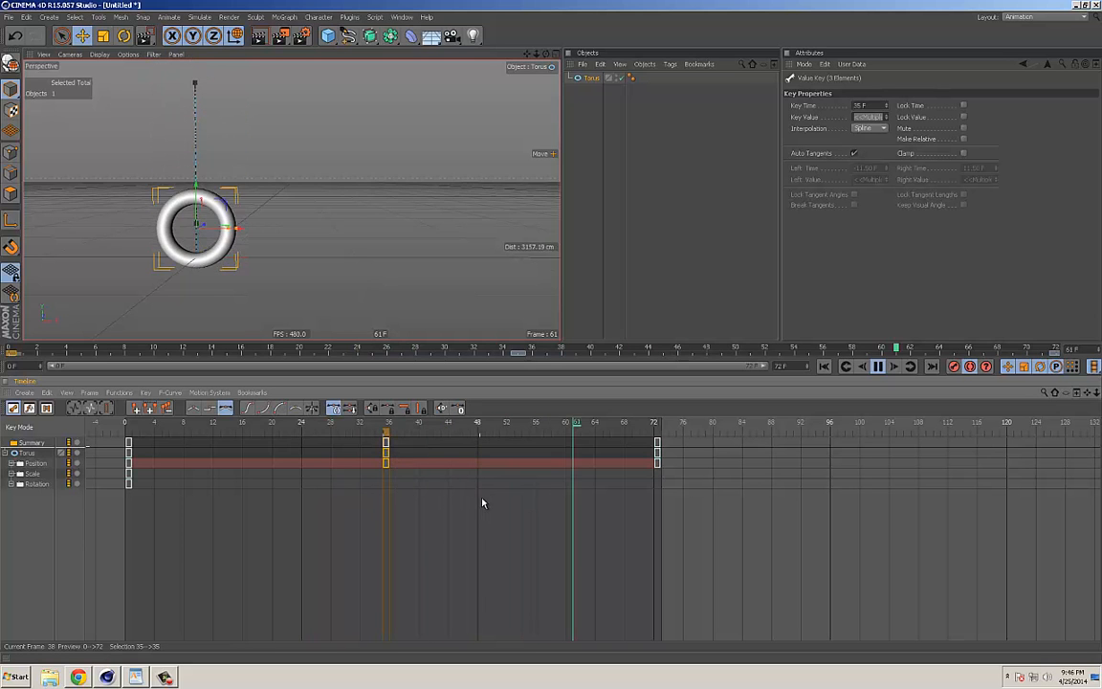
{"action": "key", "text": "Tab"}
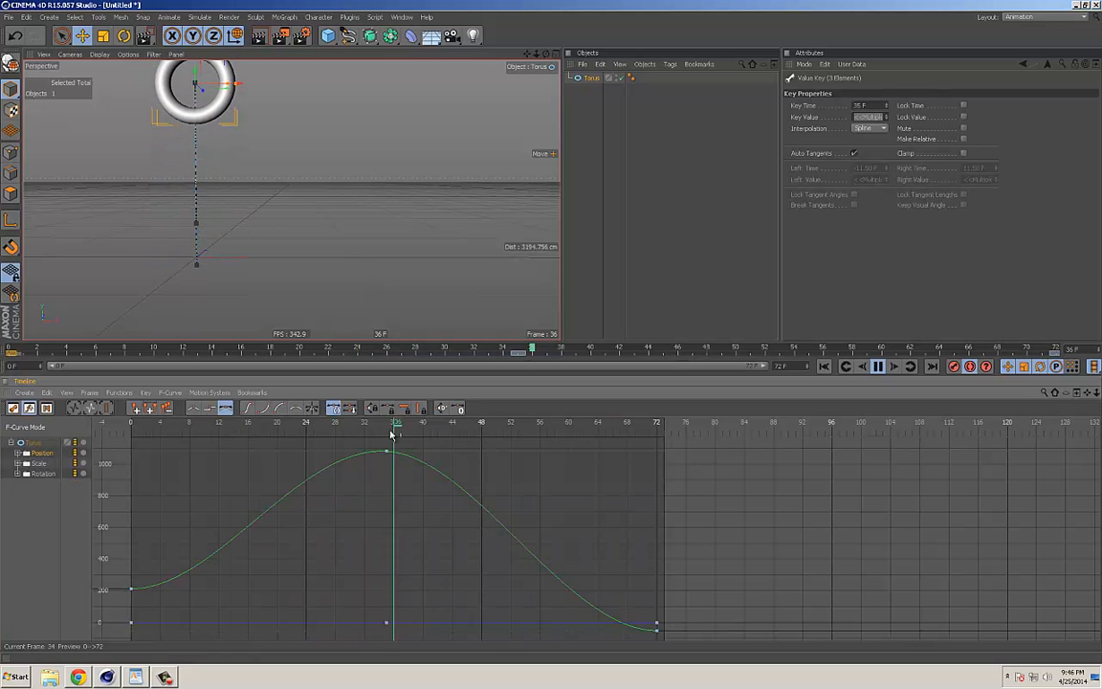
{"action": "left_click", "coordinate": [14, 409]}
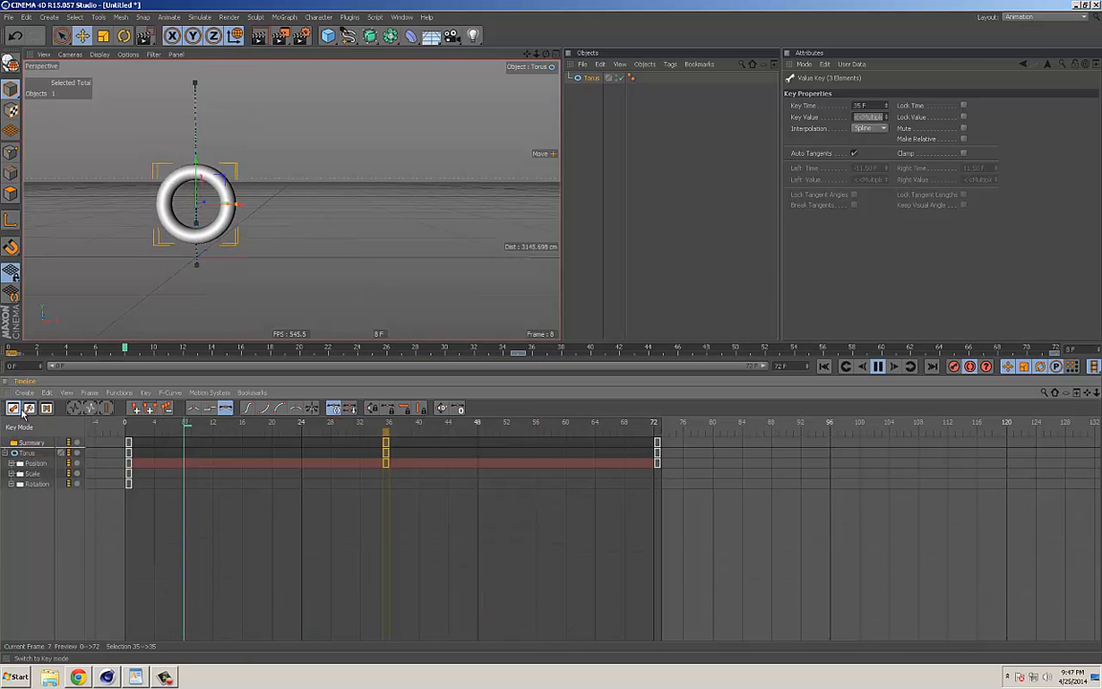
Step: Lower the torus to about 383 cm in Y at frame 35 and play back the change
{"action": "left_click", "coordinate": [320, 433]}
{"action": "left_click_drag", "start_coordinate": [386, 423], "coordinate": [386, 426]}
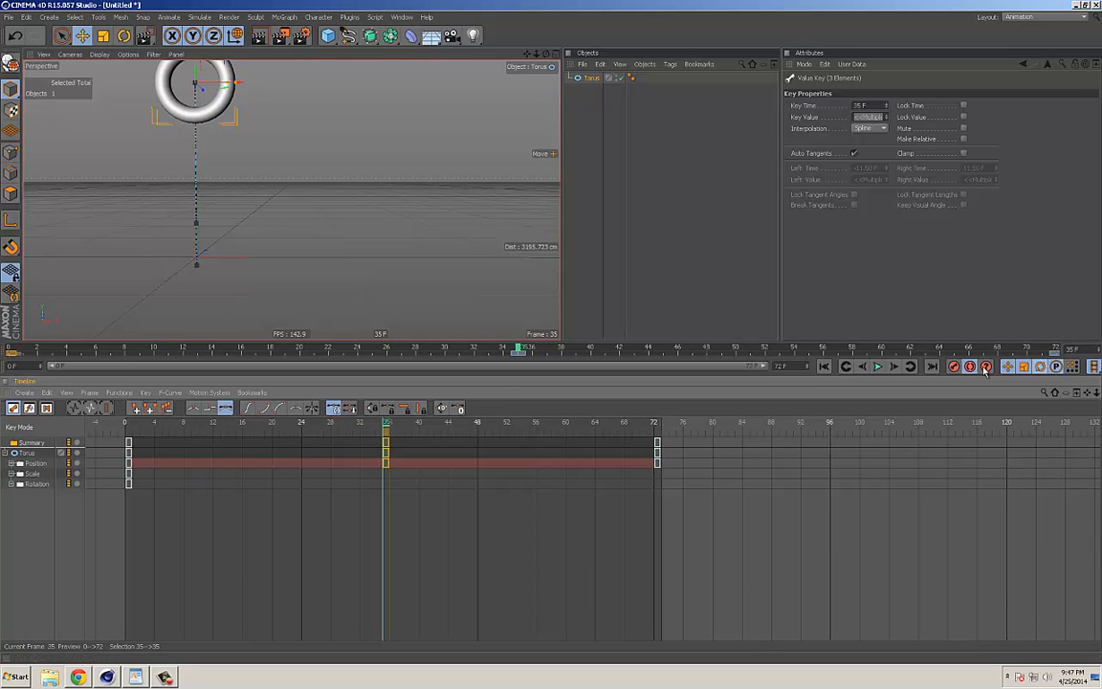
{"action": "left_click_drag", "start_coordinate": [195, 72], "coordinate": [195, 184]}
{"action": "key", "text": "F8"}
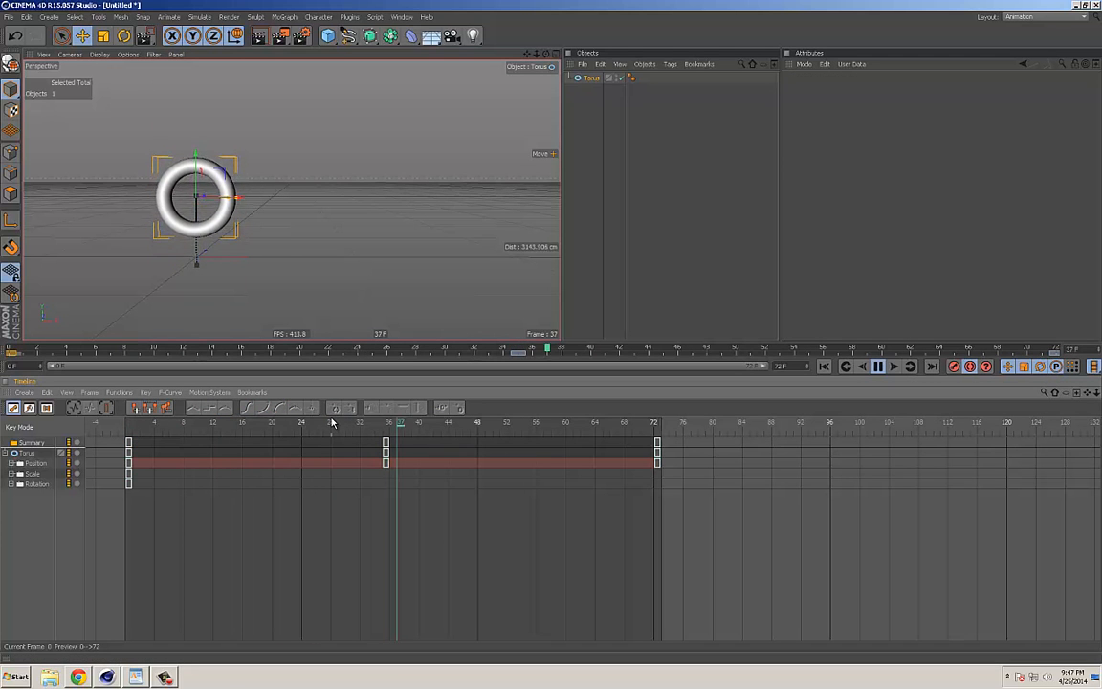
{"action": "key", "text": "F8"}
Step: Raise the torus to about 764 cm in Y at frame 51 to key it there, and review the motion
{"action": "left_click_drag", "start_coordinate": [414, 430], "coordinate": [502, 427]}
{"action": "left_click_drag", "start_coordinate": [195, 189], "coordinate": [195, 88]}
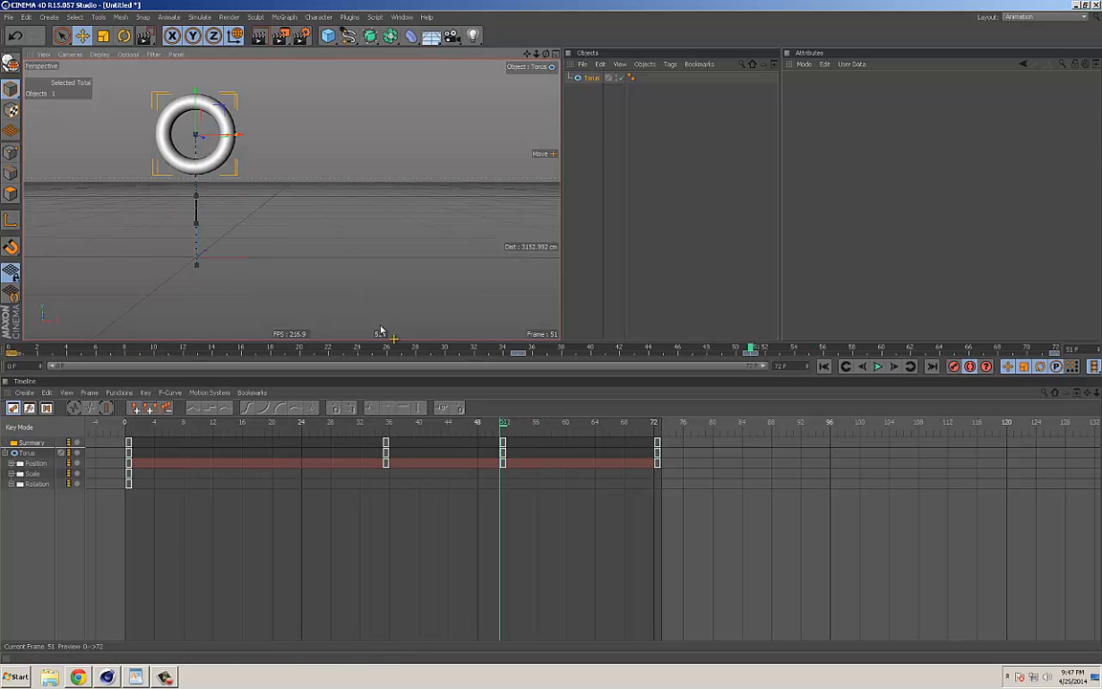
{"action": "left_click", "coordinate": [377, 430]}
{"action": "key", "text": "F8"}
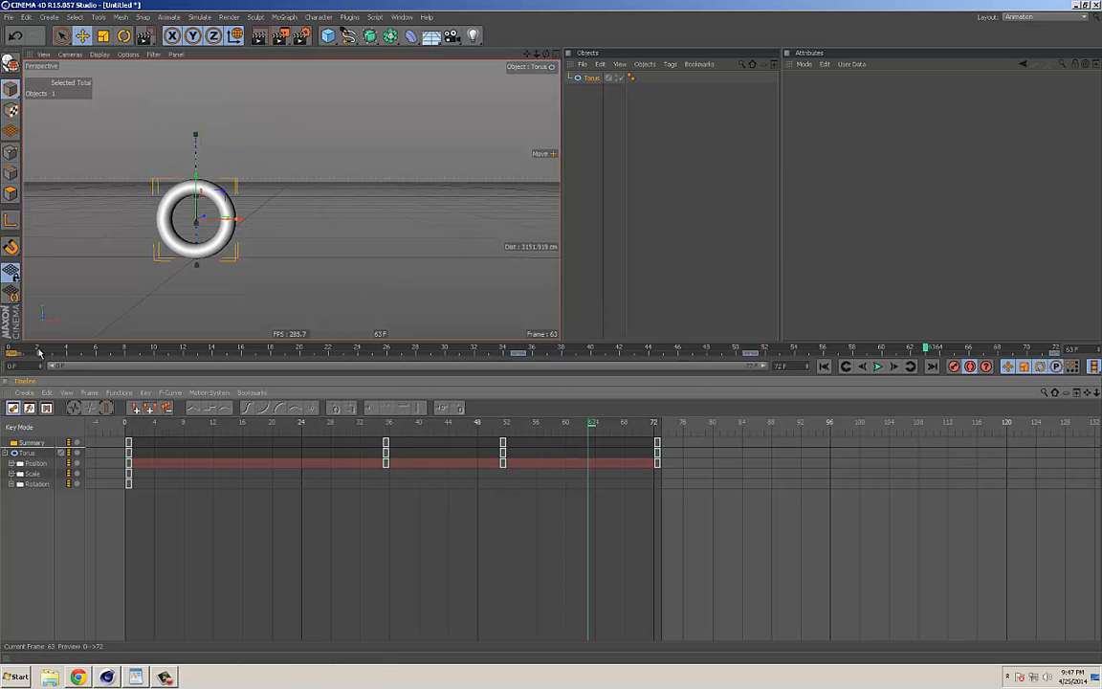
Step: Compare the key markers on the frame ruler with the torus deselected and selected, ending at frame 35
{"action": "left_click", "coordinate": [590, 144]}
{"action": "key", "text": "F8"}
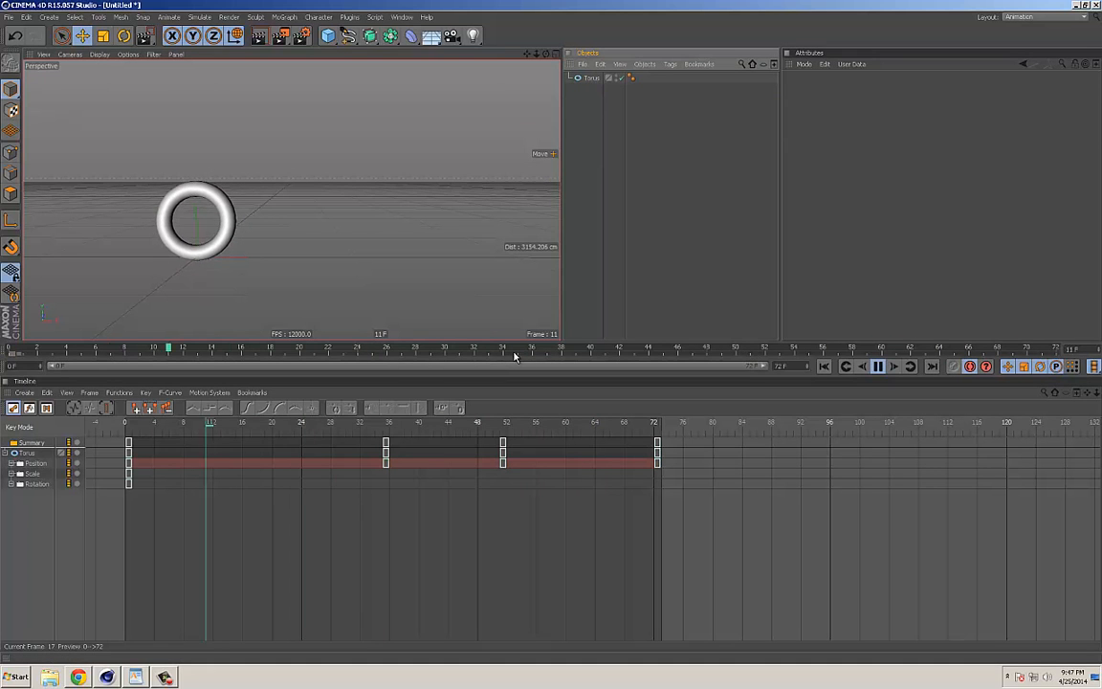
{"action": "key", "text": "F8"}
{"action": "left_click", "coordinate": [594, 79]}
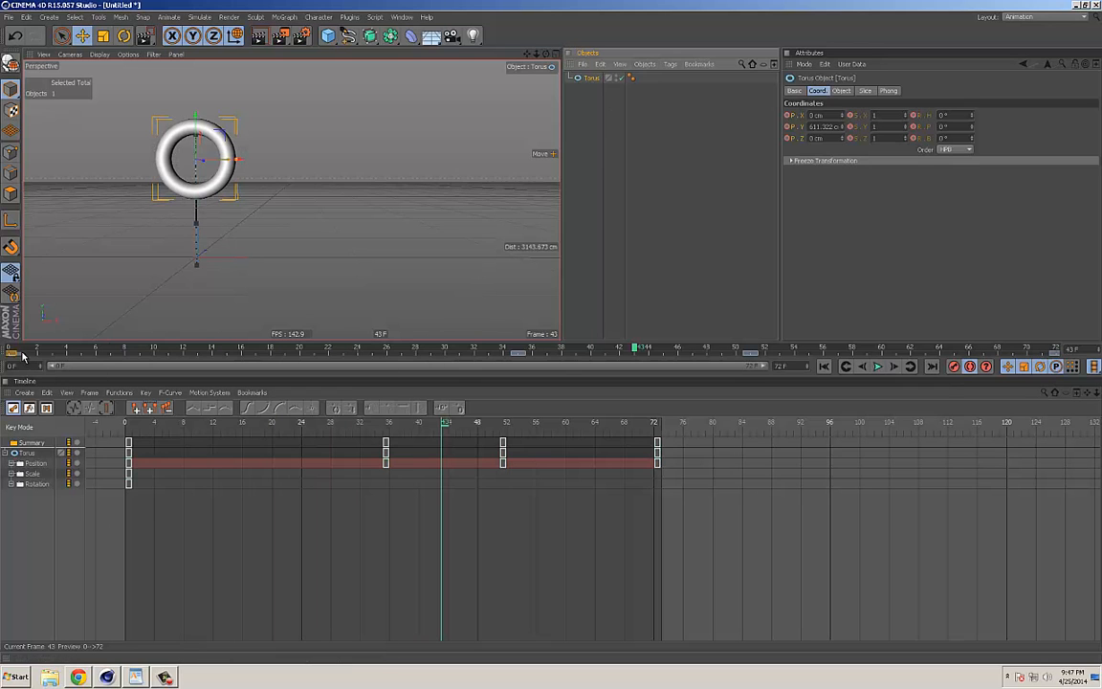
{"action": "left_click", "coordinate": [516, 352]}
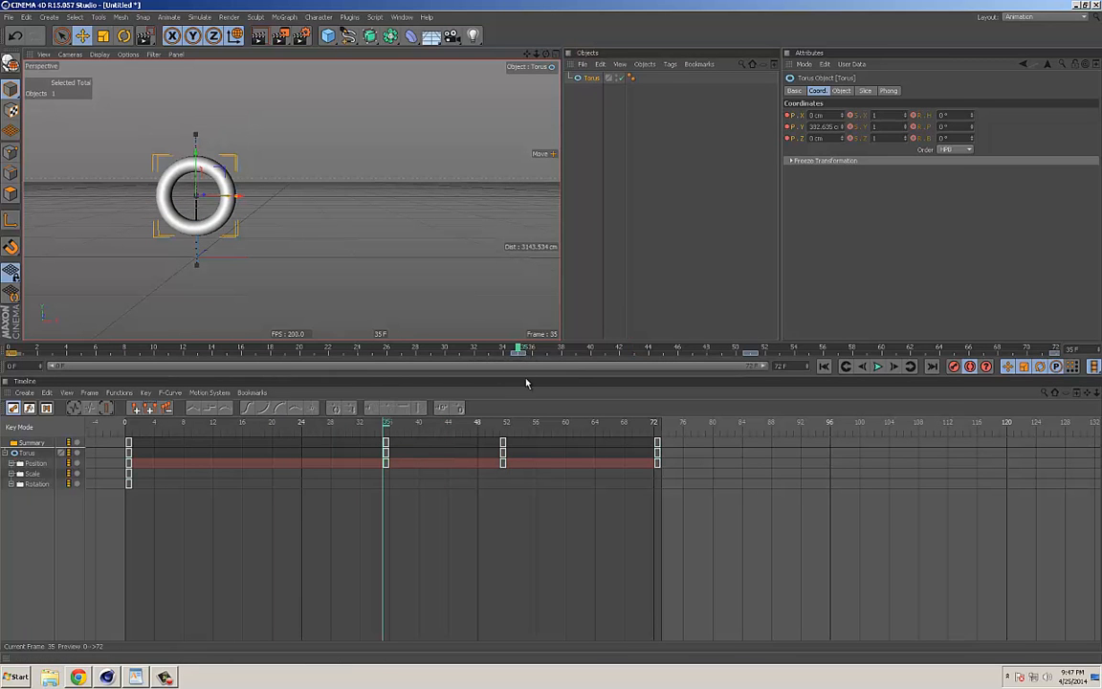
Step: Expand the torus's Position track, select its X track, and move the torus along positive X at frame 51
{"action": "left_click", "coordinate": [505, 425]}
{"action": "left_click", "coordinate": [11, 463]}
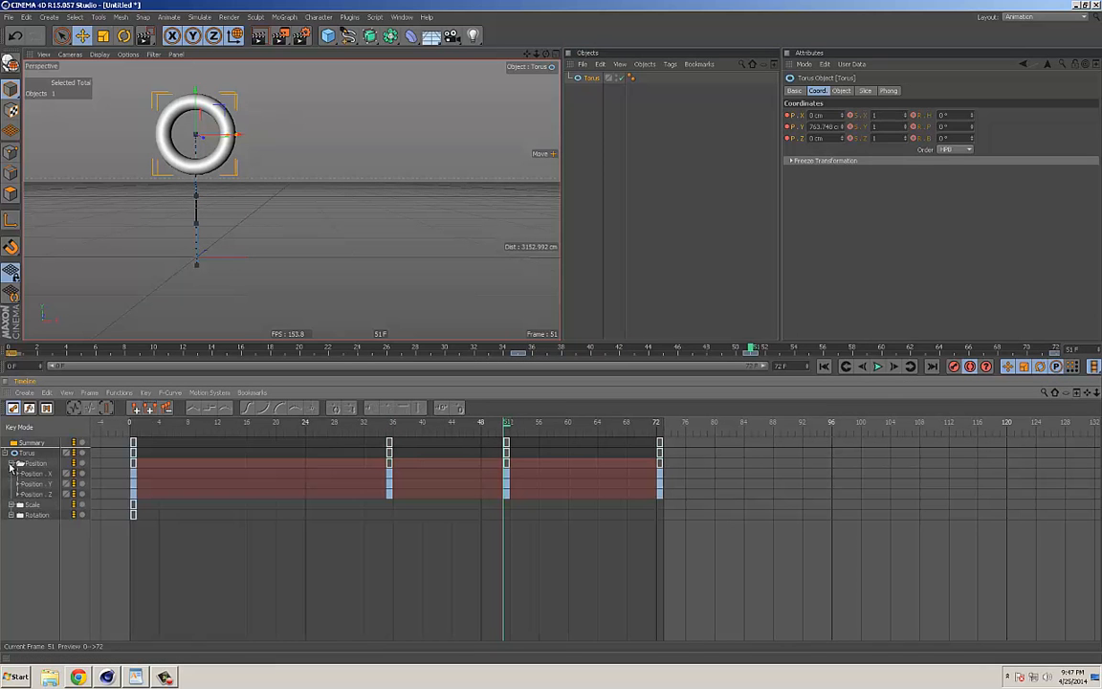
{"action": "left_click", "coordinate": [39, 474]}
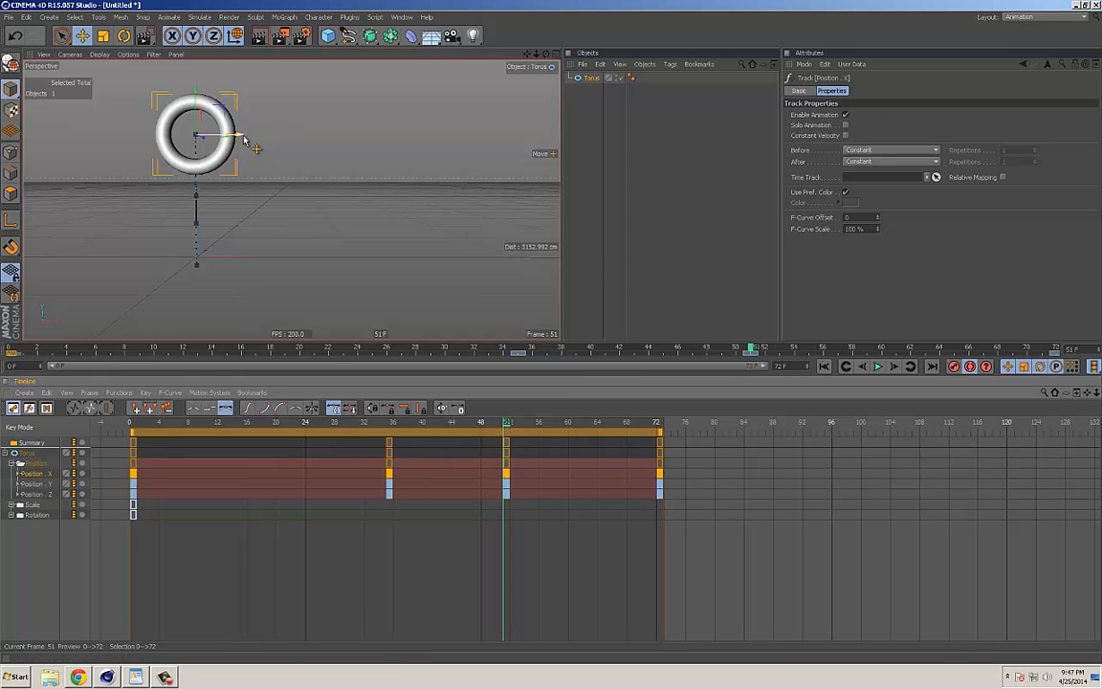
{"action": "left_click_drag", "start_coordinate": [236, 135], "coordinate": [345, 140]}
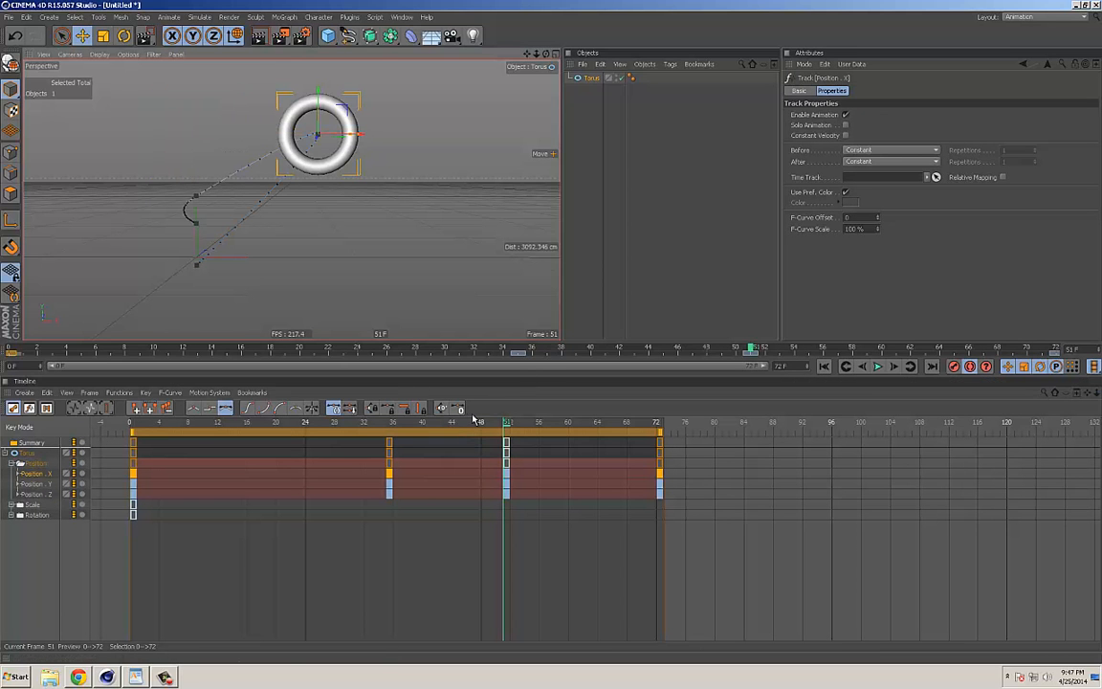
Step: Play and scrub the animation to review the torus's new path, ending at frame 0
{"action": "left_click", "coordinate": [338, 423]}
{"action": "key", "text": "F8"}
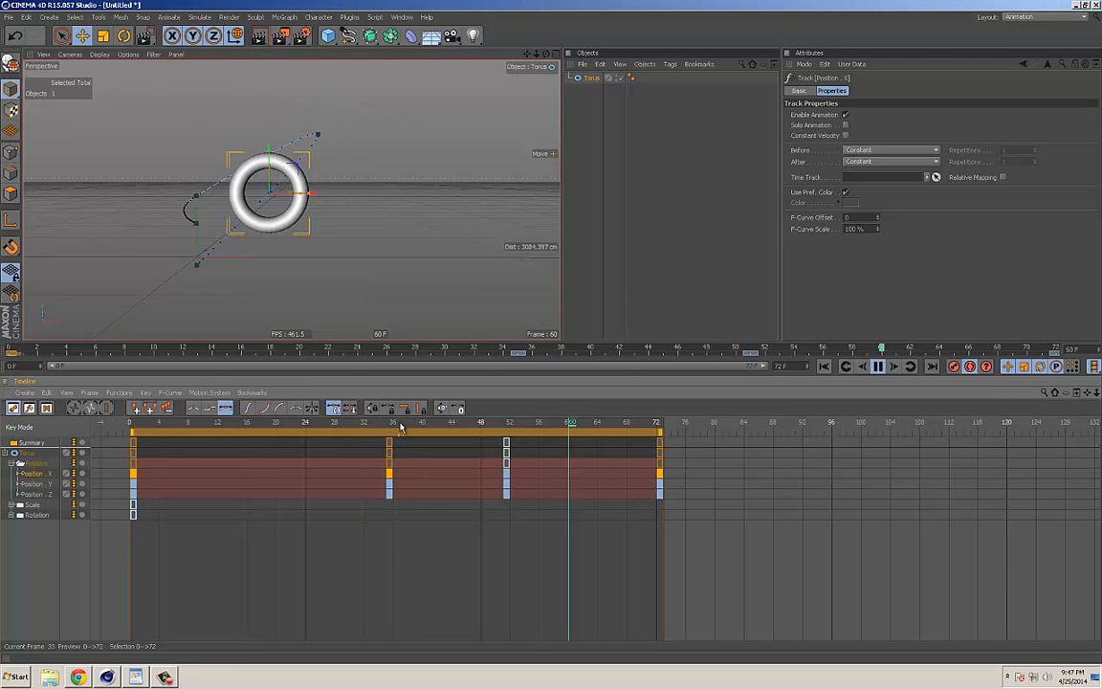
{"action": "key", "text": "F8"}
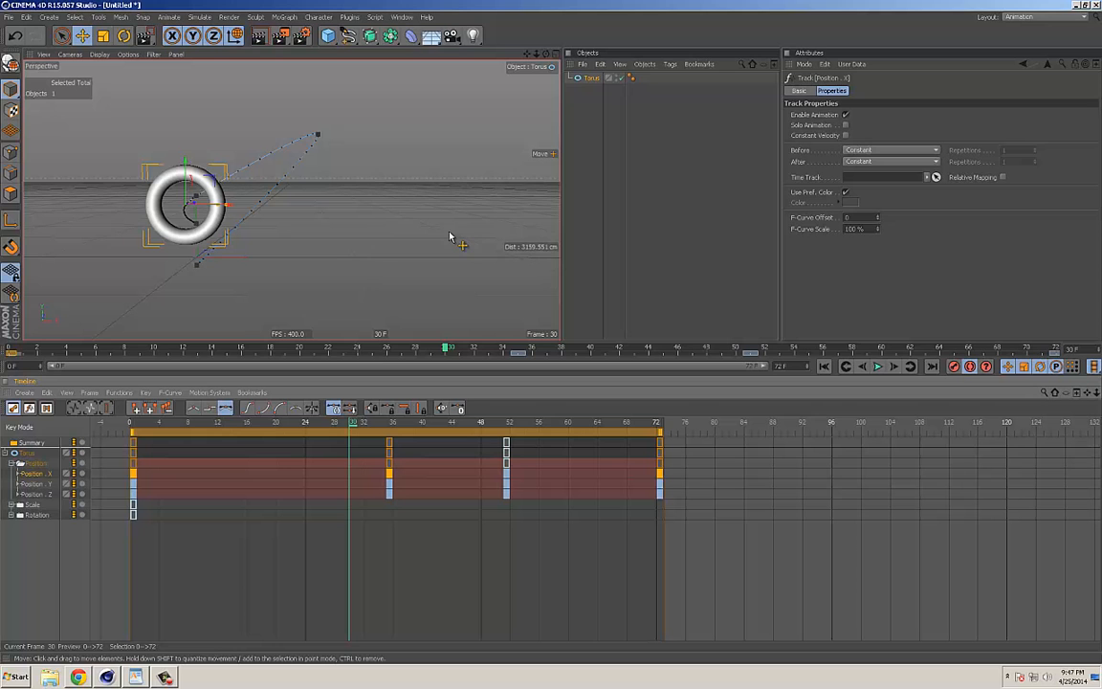
{"action": "left_click", "coordinate": [388, 350]}
{"action": "left_click_drag", "start_coordinate": [386, 353], "coordinate": [9, 350]}
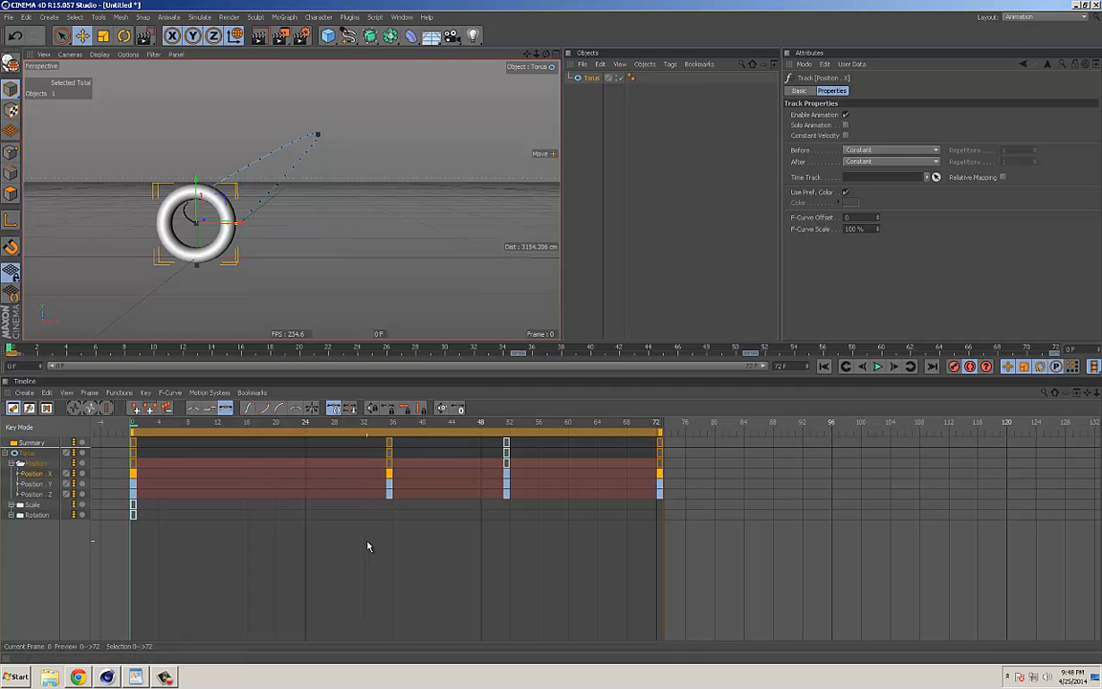
{"action": "mouse_move", "coordinate": [29, 352]}
{"action": "left_mouse_down"}
{"action": "mouse_move", "coordinate": [135, 352]}
{"action": "mouse_move", "coordinate": [10, 352]}
{"action": "left_mouse_up"}
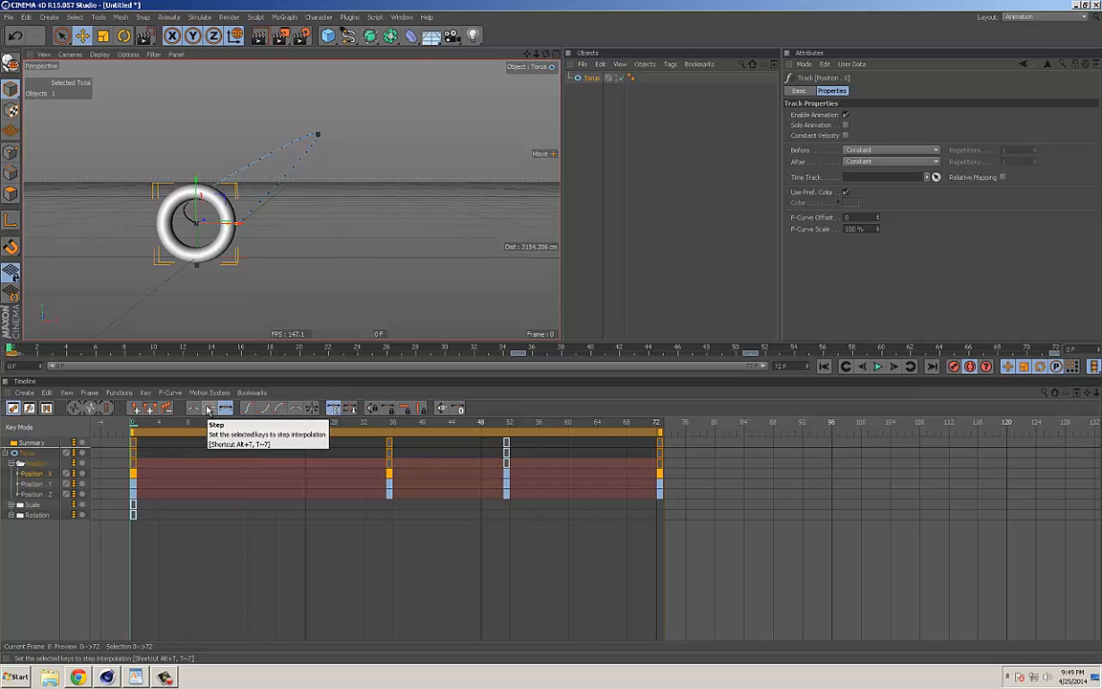
Step: Compare Step, Linear and Spline interpolation on all of the torus's keys during playback, ending with Spline at frame 0
{"action": "left_click", "coordinate": [251, 545]}
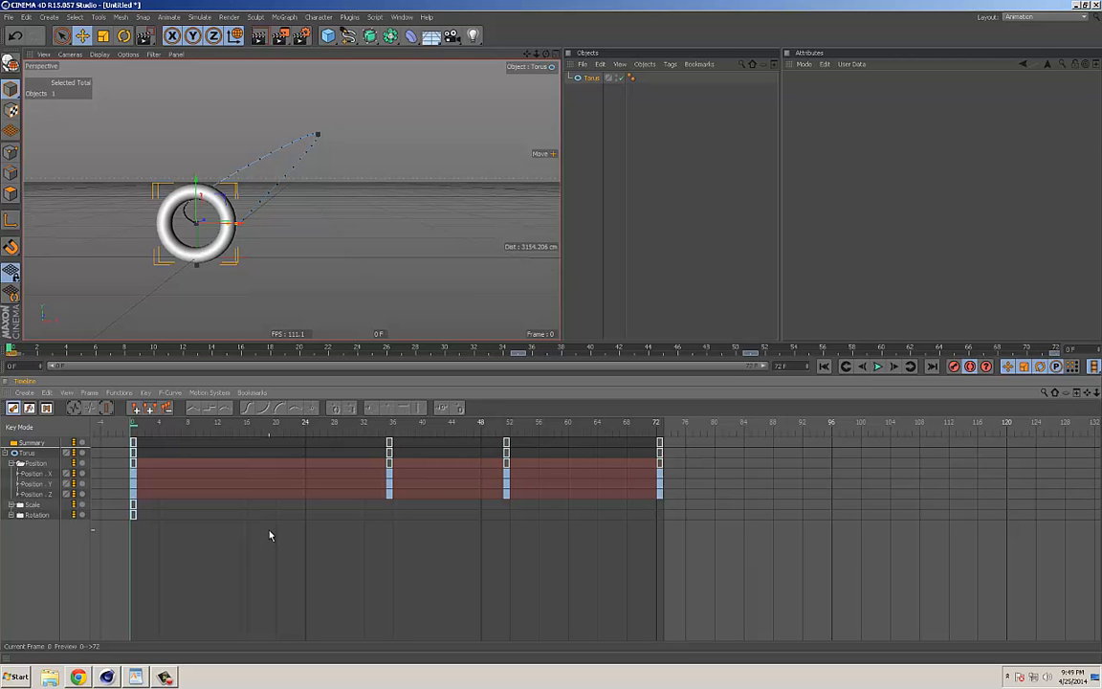
{"action": "key", "text": "ctrl+a"}
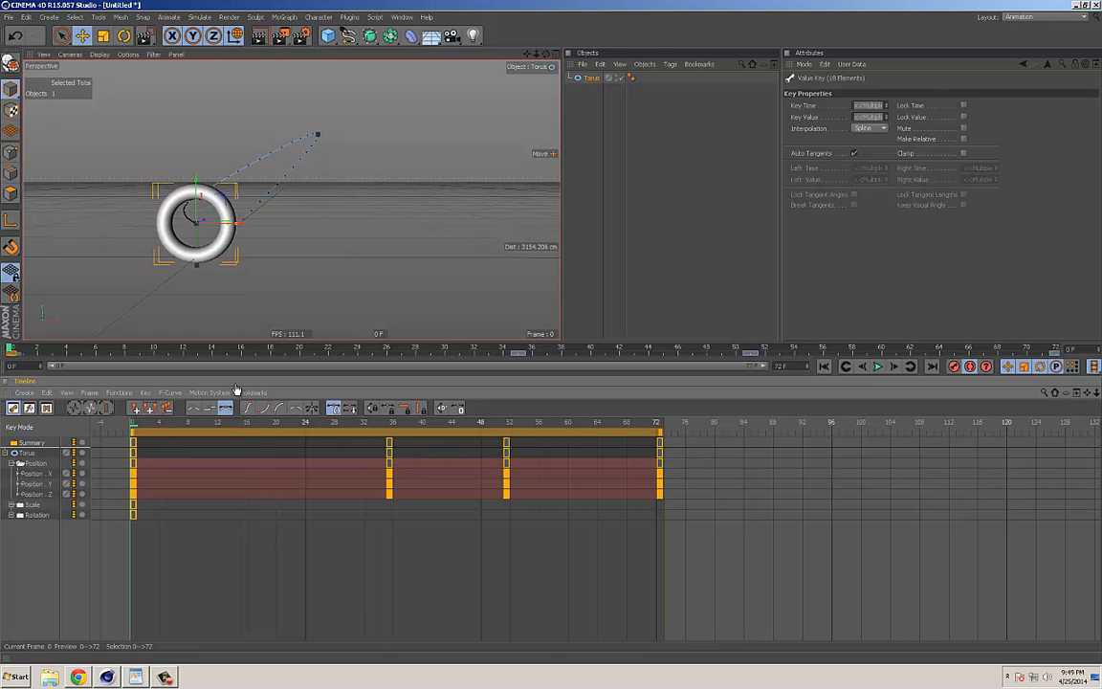
{"action": "left_click", "coordinate": [877, 365]}
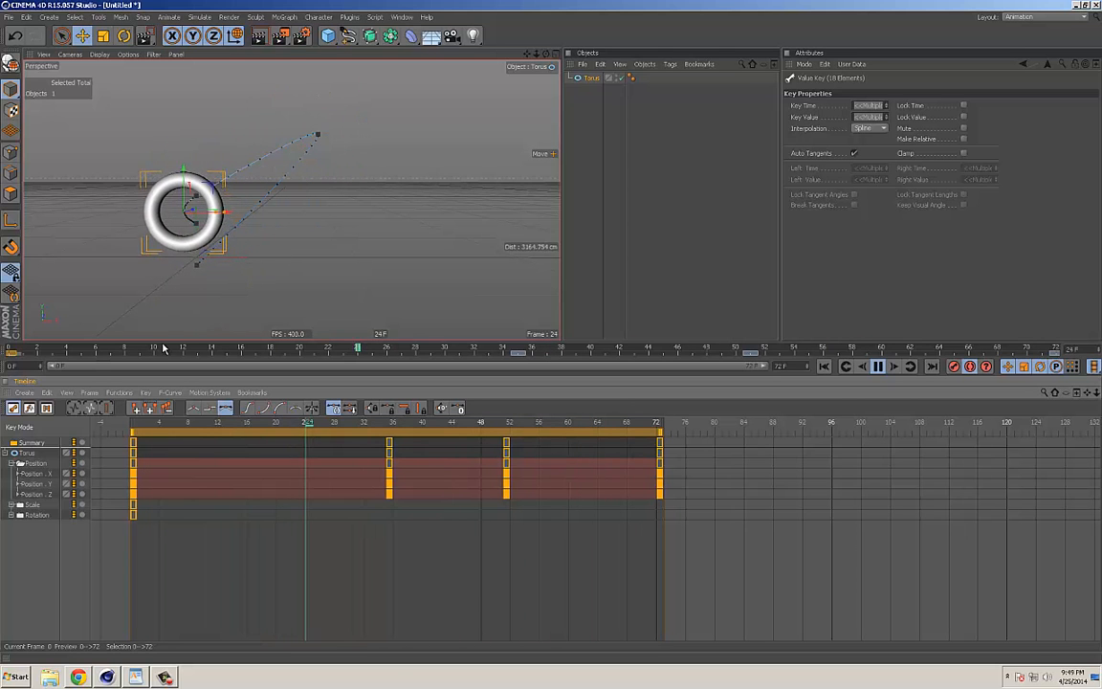
{"action": "left_click", "coordinate": [208, 409]}
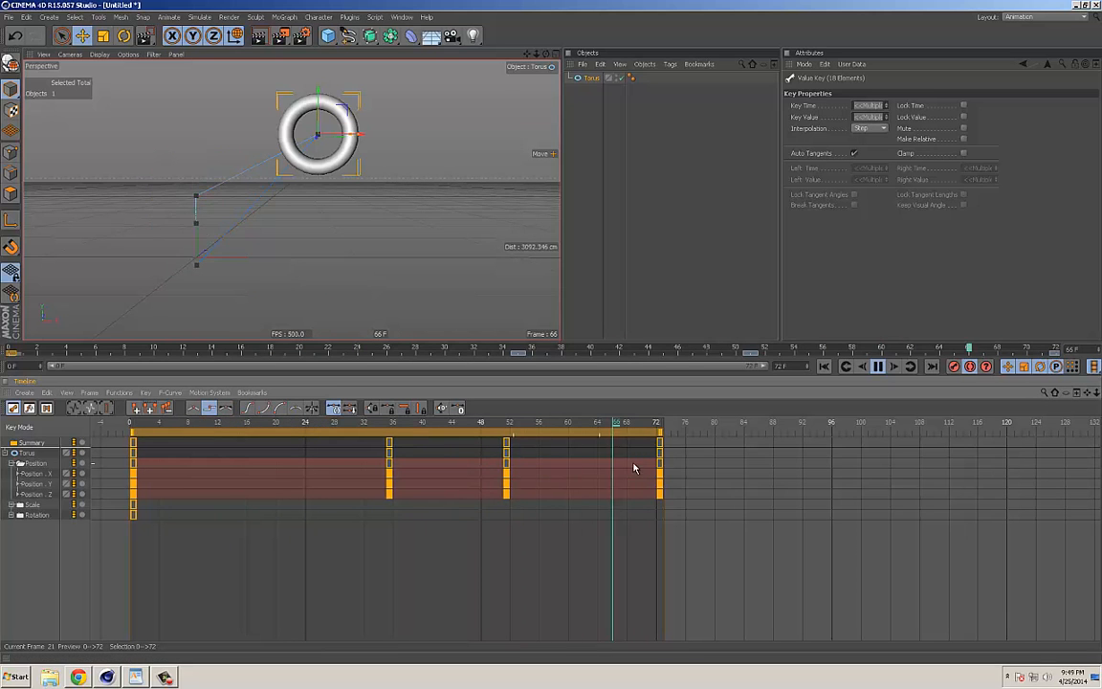
{"action": "left_click", "coordinate": [193, 408]}
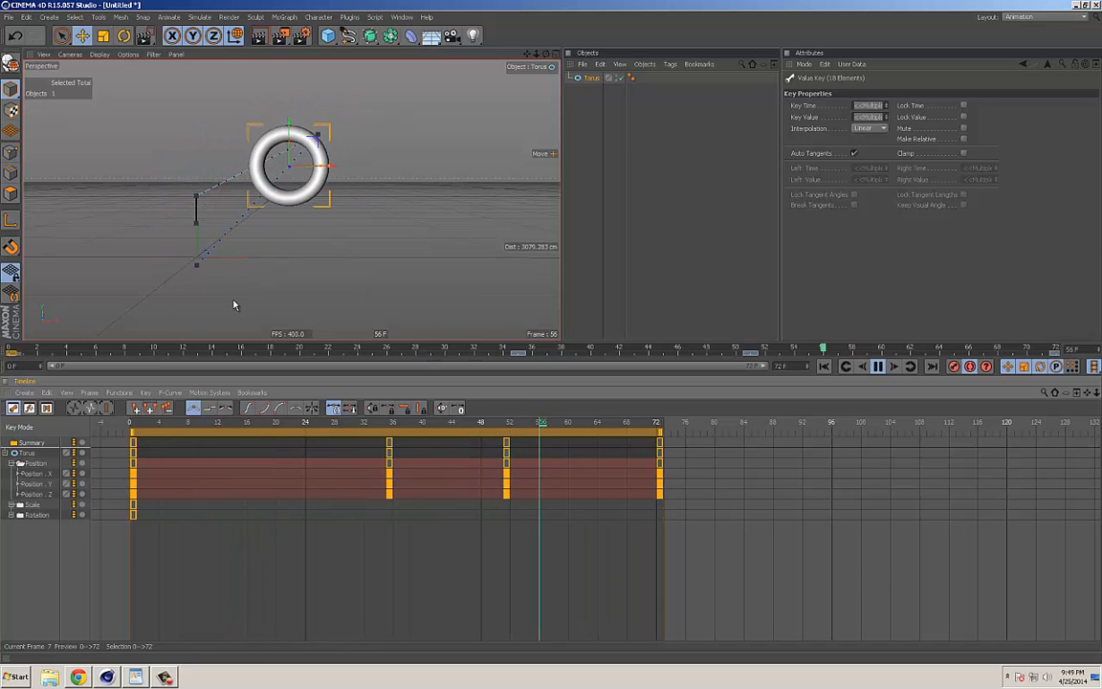
{"action": "left_click", "coordinate": [210, 409]}
{"action": "left_click", "coordinate": [222, 409]}
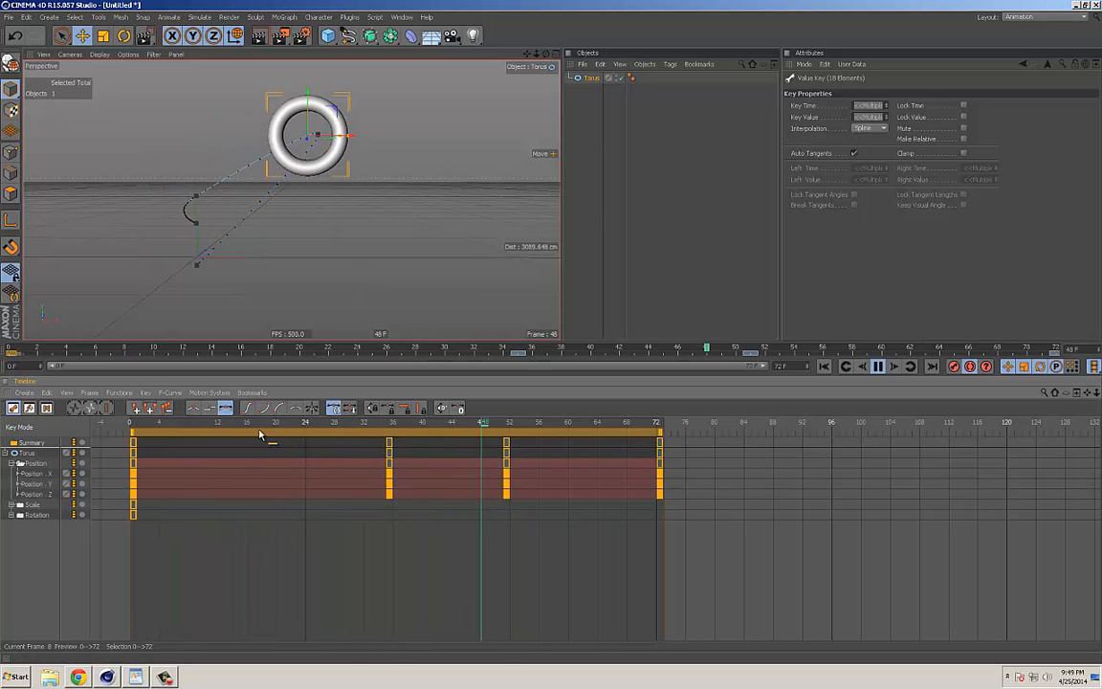
{"action": "key", "text": "F8"}
{"action": "left_click_drag", "start_coordinate": [391, 424], "coordinate": [129, 448]}
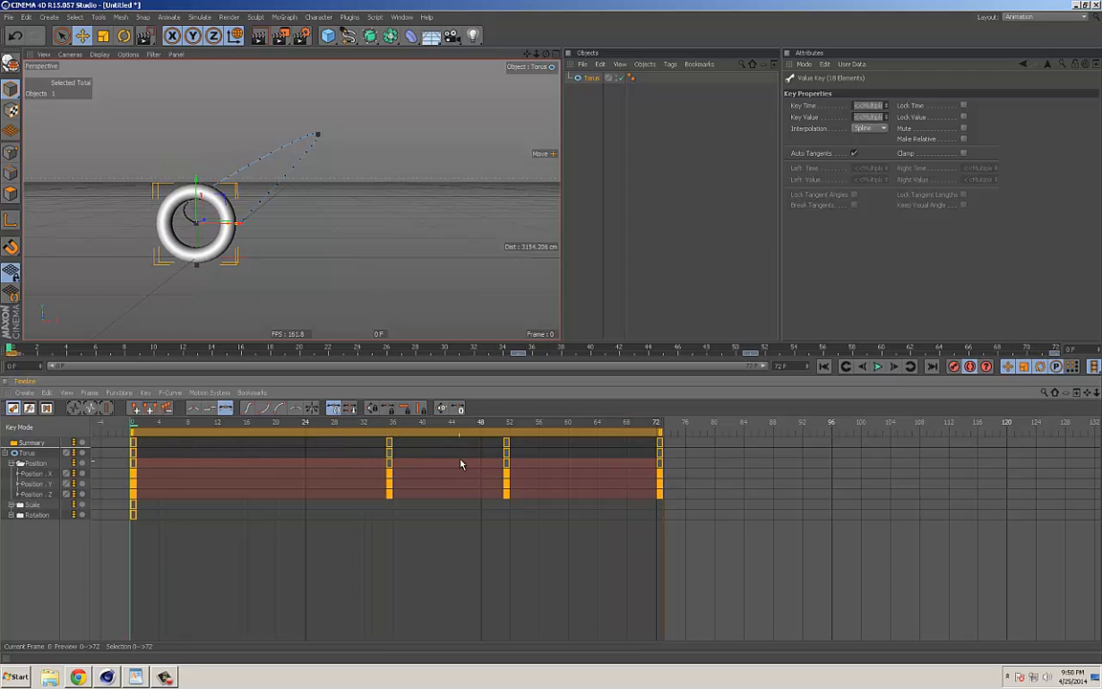
Step: Set the torus's keys at frames 0 and 35 to Step interpolation and those at frame 51 to Linear, and play back the mix
{"action": "left_click_drag", "start_coordinate": [437, 532], "coordinate": [357, 430]}
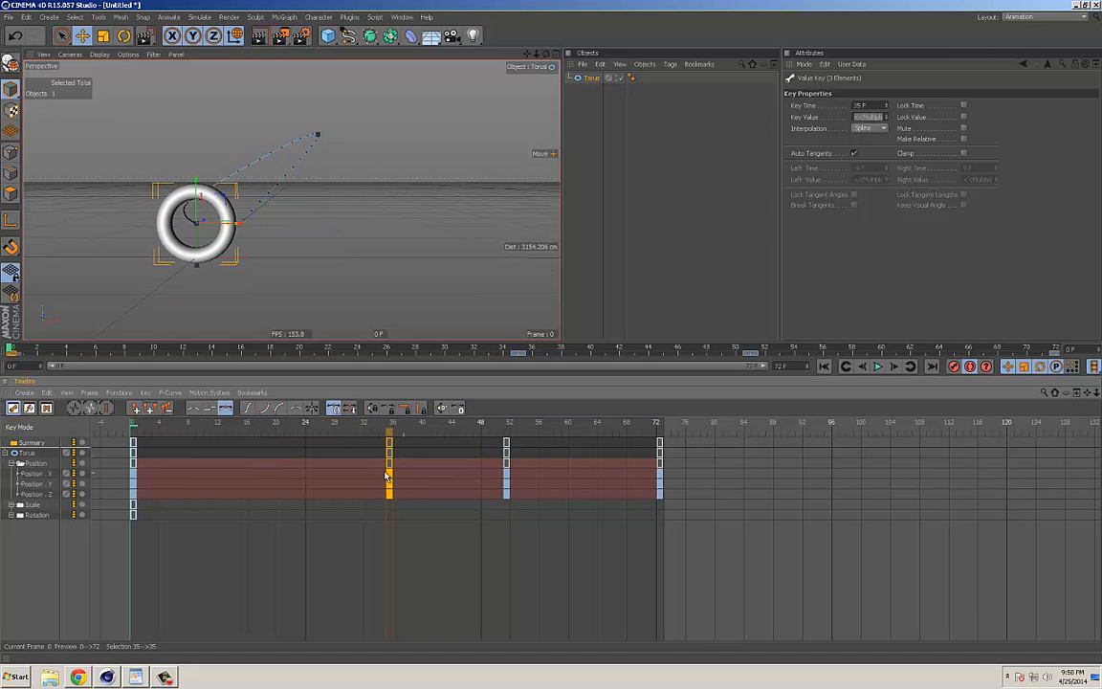
{"action": "left_click", "coordinate": [208, 407]}
{"action": "left_click_drag", "start_coordinate": [556, 537], "coordinate": [478, 443]}
{"action": "left_click_drag", "start_coordinate": [694, 528], "coordinate": [651, 438]}
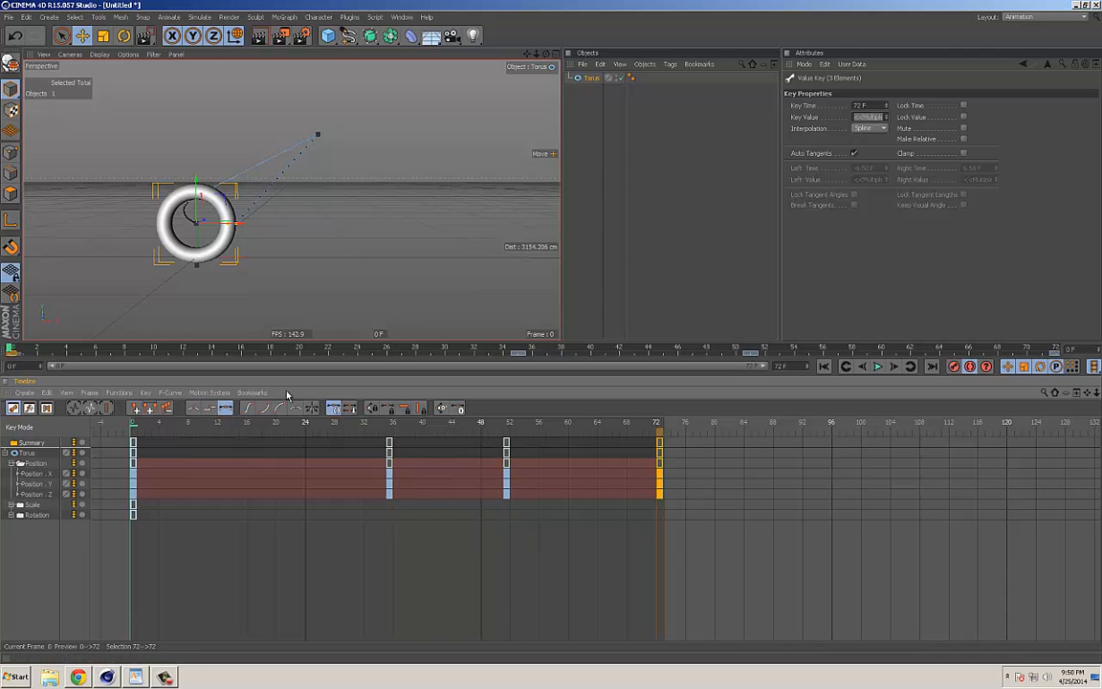
{"action": "left_click_drag", "start_coordinate": [112, 524], "coordinate": [163, 431]}
{"action": "left_click", "coordinate": [209, 408]}
{"action": "key", "text": "F8"}
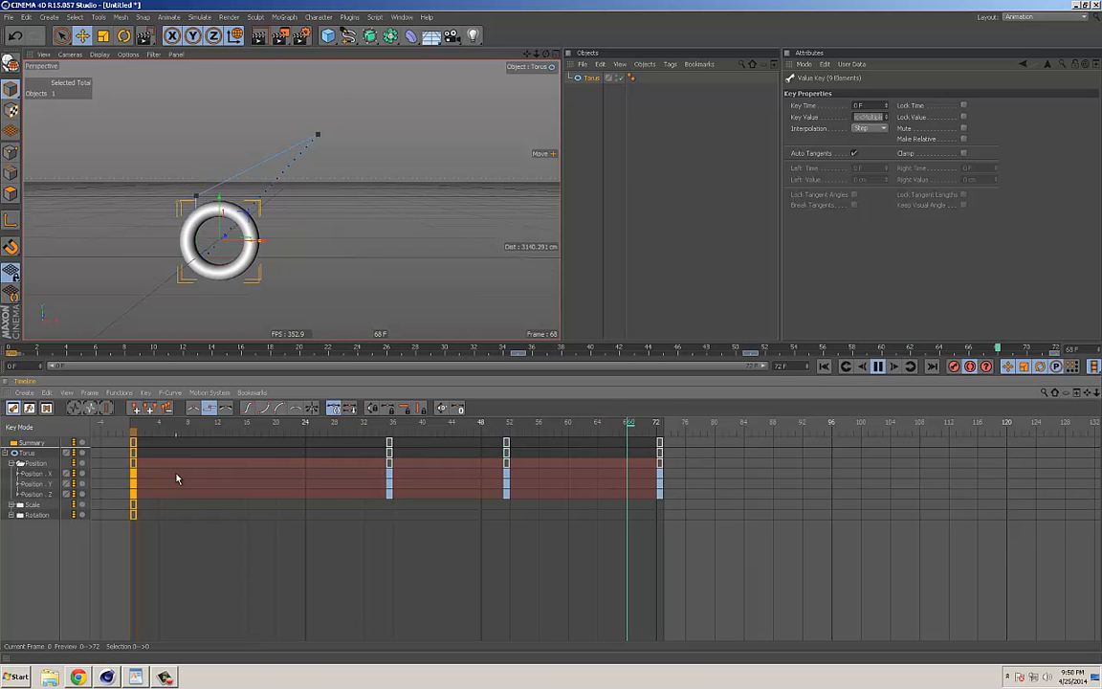
{"action": "key", "text": "F8"}
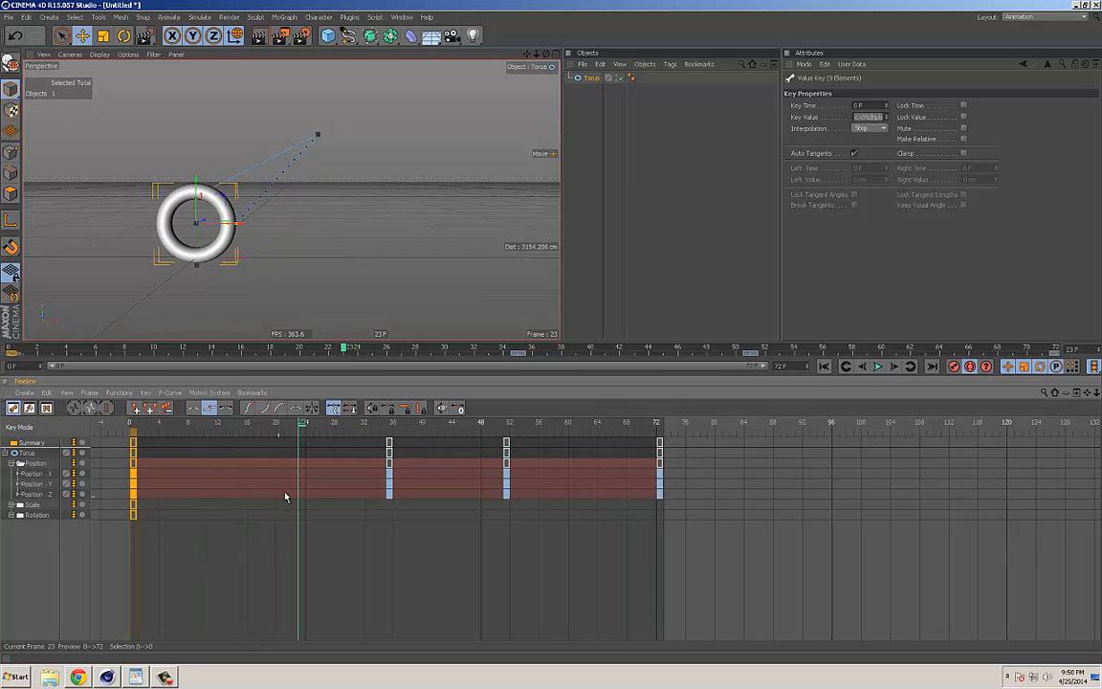
Step: Check the interpolation of the keys at frames 35, 51 and 72, try Spline on the frame 51 keys, and set them to Step
{"action": "left_click", "coordinate": [390, 451]}
{"action": "left_click", "coordinate": [507, 445]}
{"action": "left_click", "coordinate": [659, 445]}
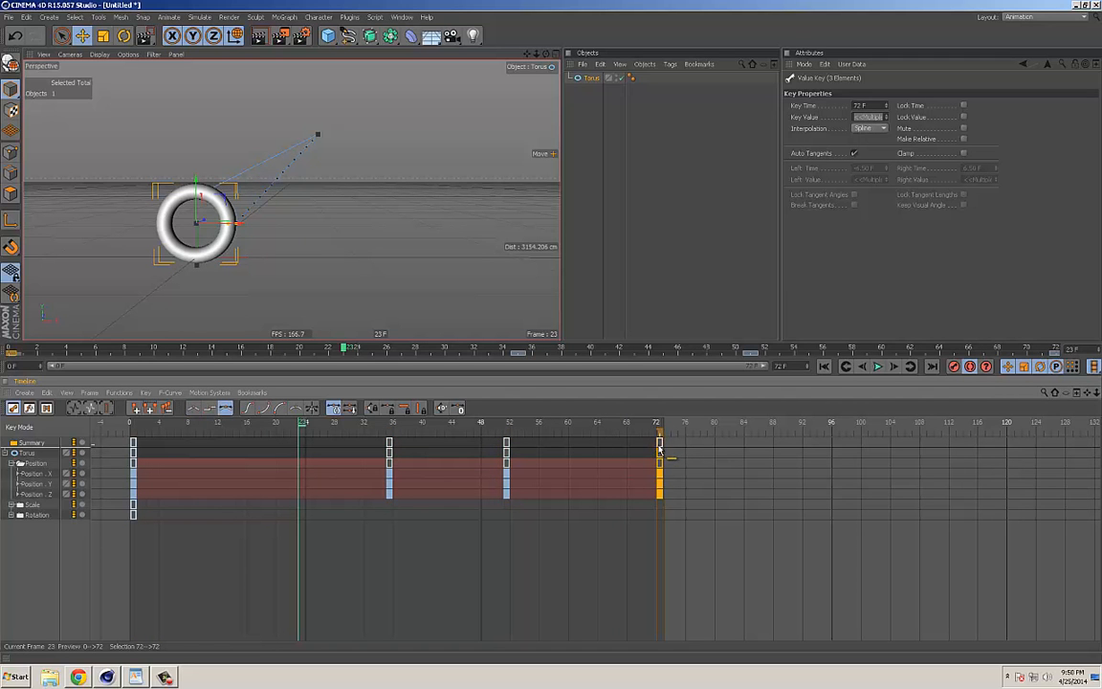
{"action": "left_click", "coordinate": [507, 448]}
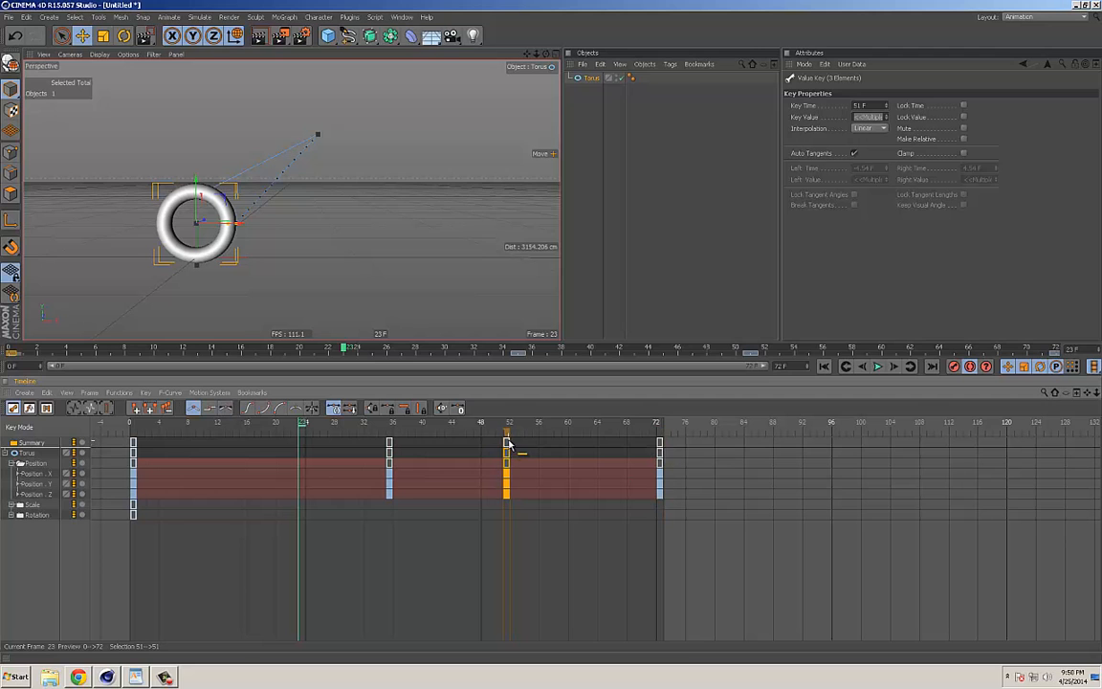
{"action": "left_click", "coordinate": [865, 128]}
{"action": "left_click", "coordinate": [865, 117]}
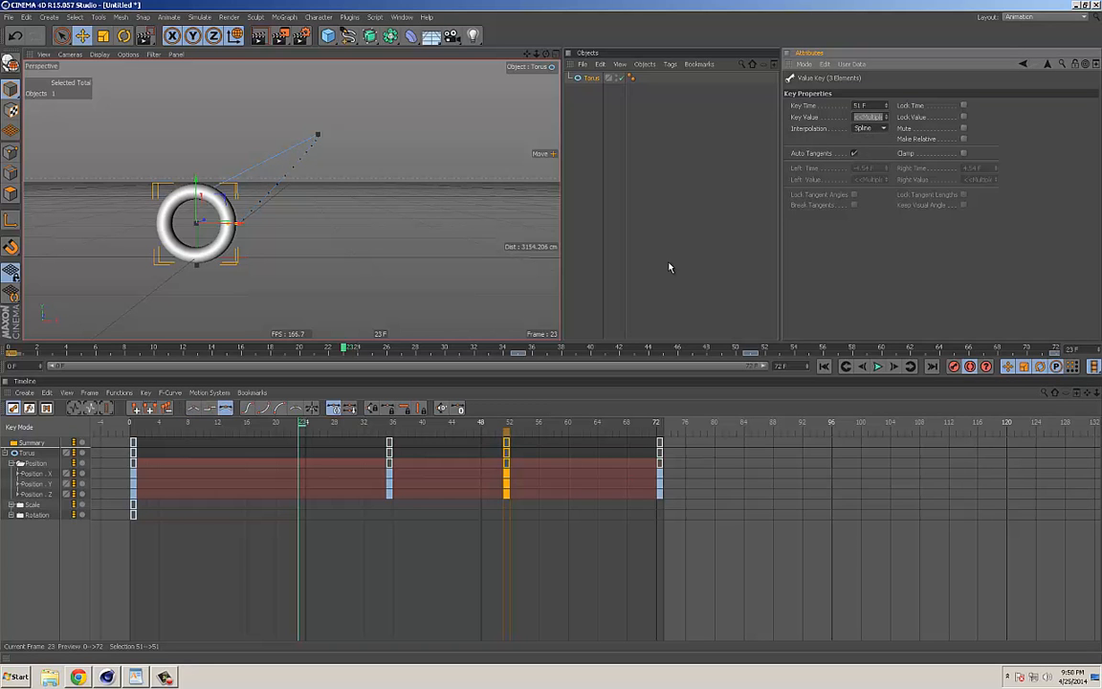
{"action": "left_click", "coordinate": [209, 409]}
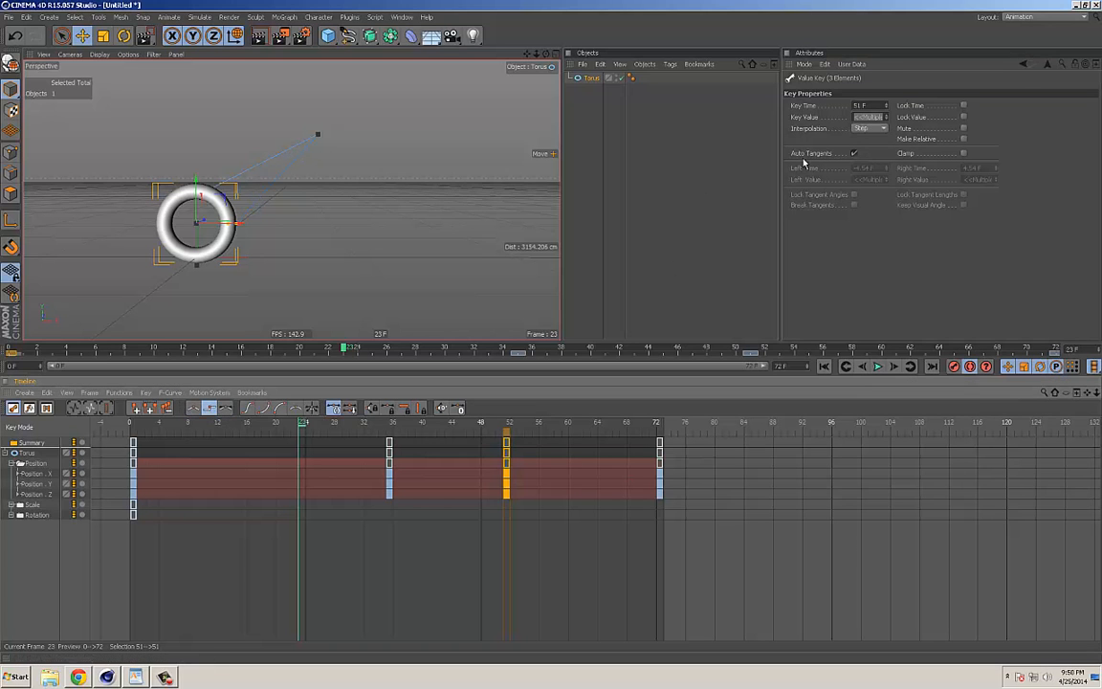
Step: Return to frame 0 and move the torus's keys at frame 35 to frame 23 and those at frame 51 to frame 46
{"action": "left_click", "coordinate": [388, 449]}
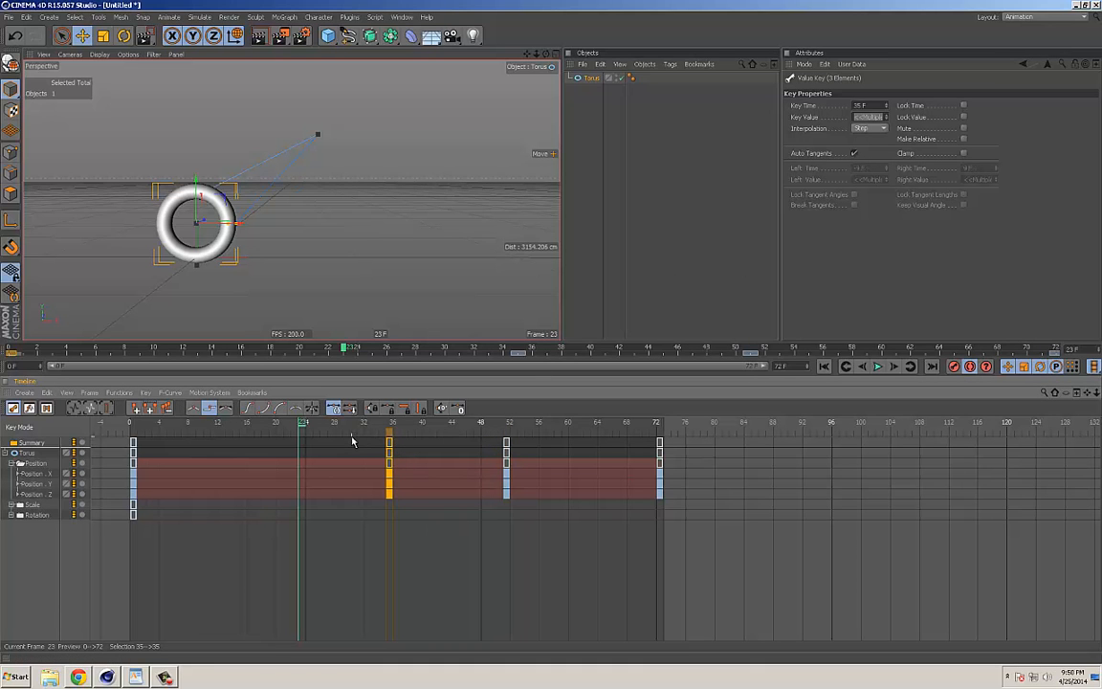
{"action": "left_click_drag", "start_coordinate": [303, 424], "coordinate": [111, 437]}
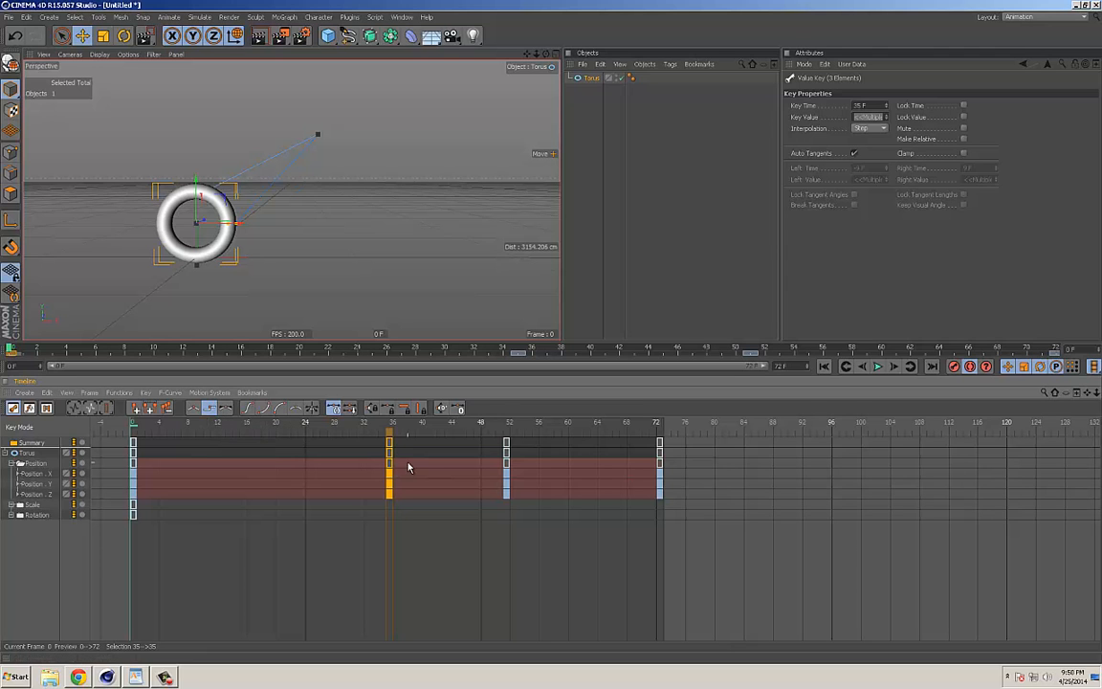
{"action": "left_click_drag", "start_coordinate": [390, 450], "coordinate": [304, 452]}
{"action": "left_click_drag", "start_coordinate": [508, 459], "coordinate": [477, 461]}
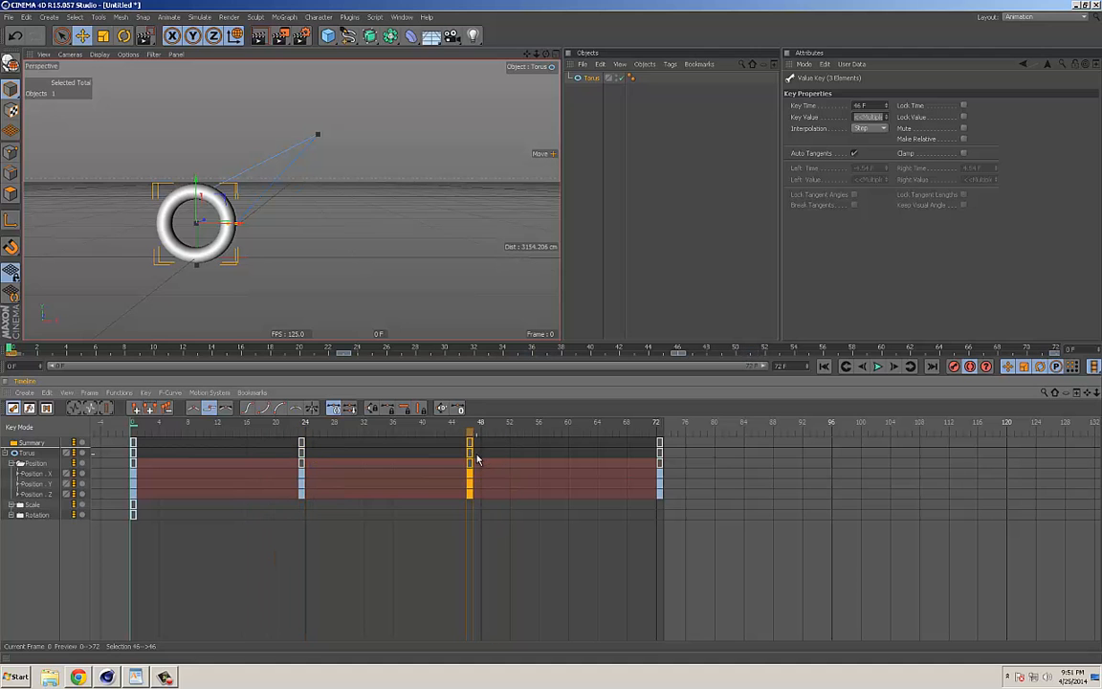
Step: Select all keys through the Summary track, compress them to end at frame 30, and play back the faster animation
{"action": "left_click", "coordinate": [31, 448]}
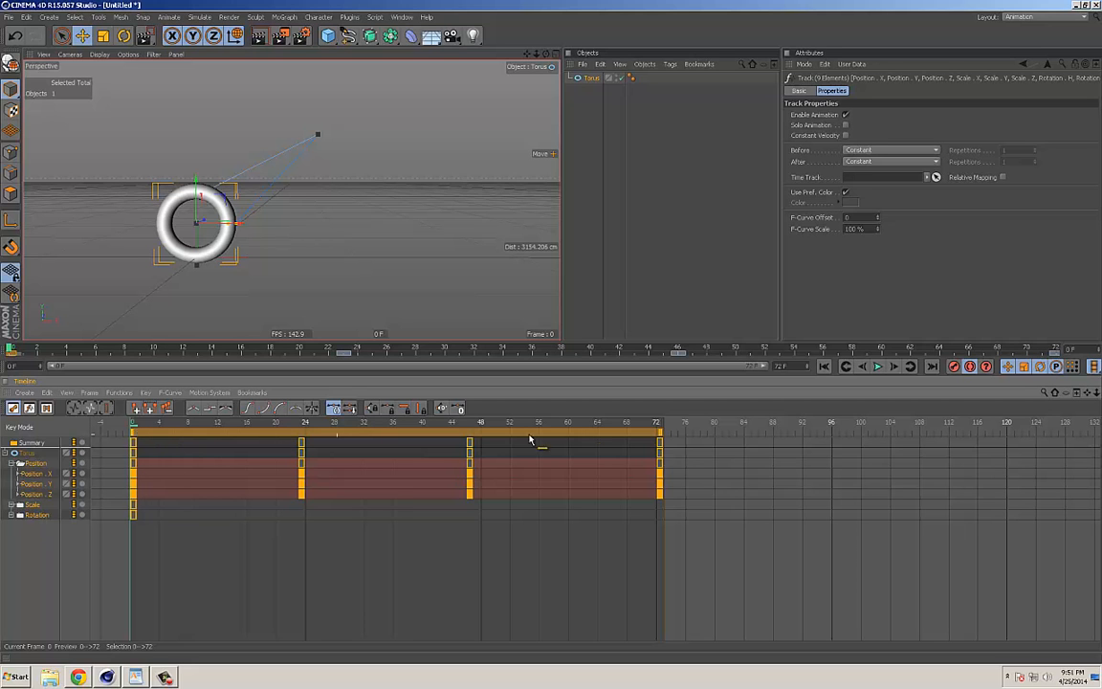
{"action": "left_click_drag", "start_coordinate": [659, 435], "coordinate": [314, 435]}
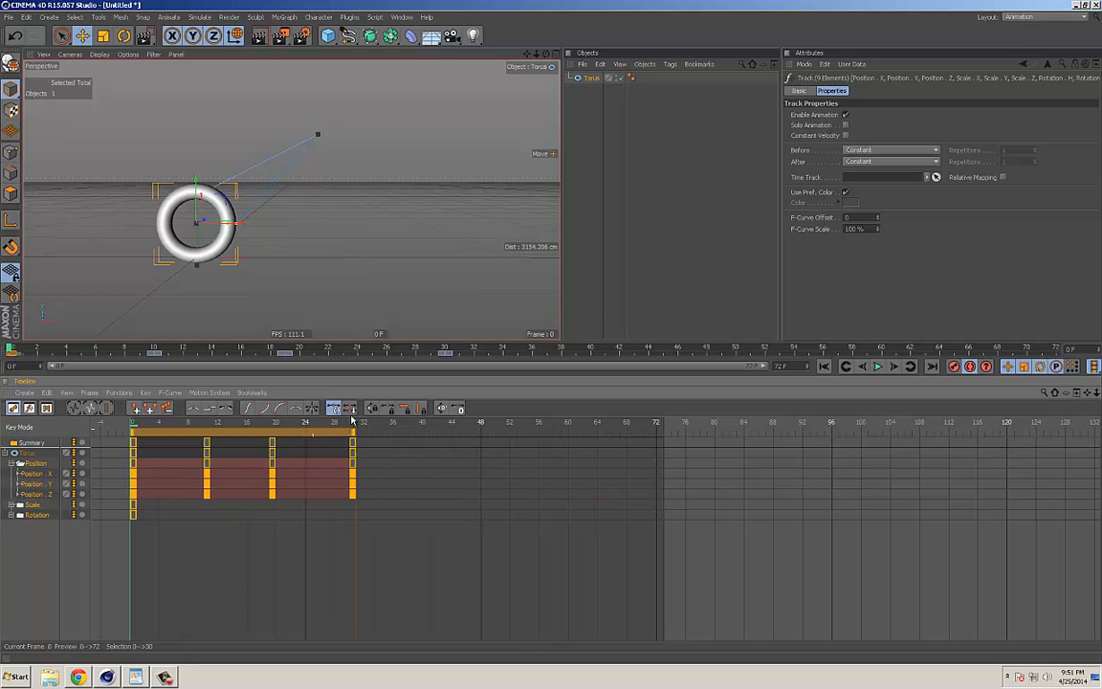
{"action": "left_click", "coordinate": [877, 367]}
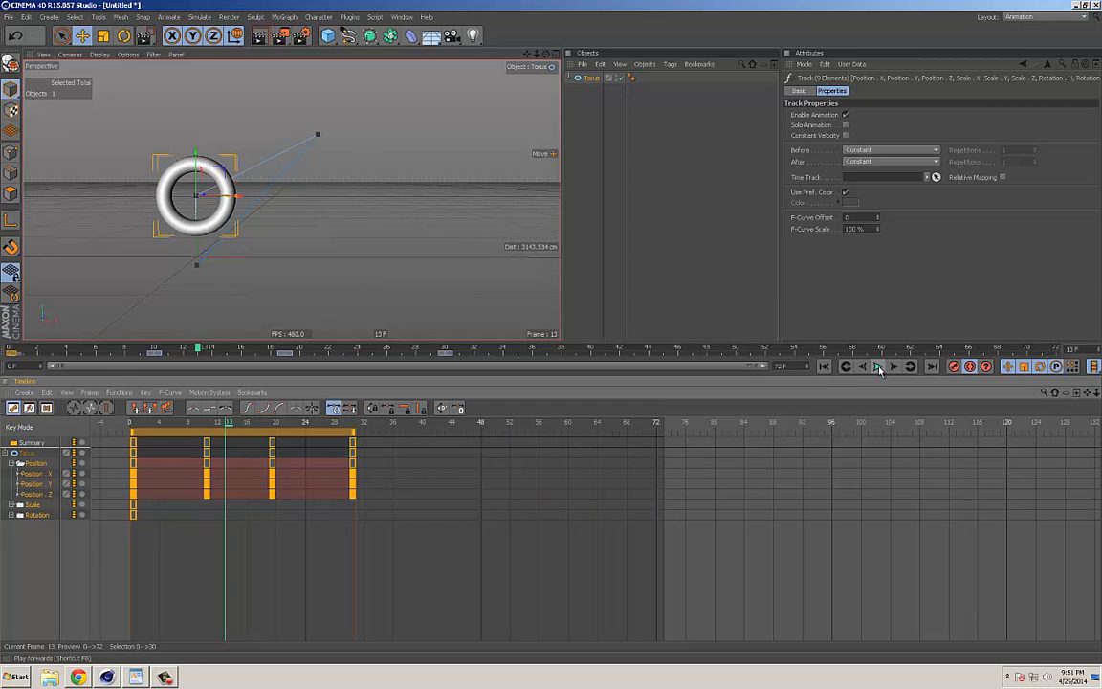
{"action": "left_click", "coordinate": [878, 367]}
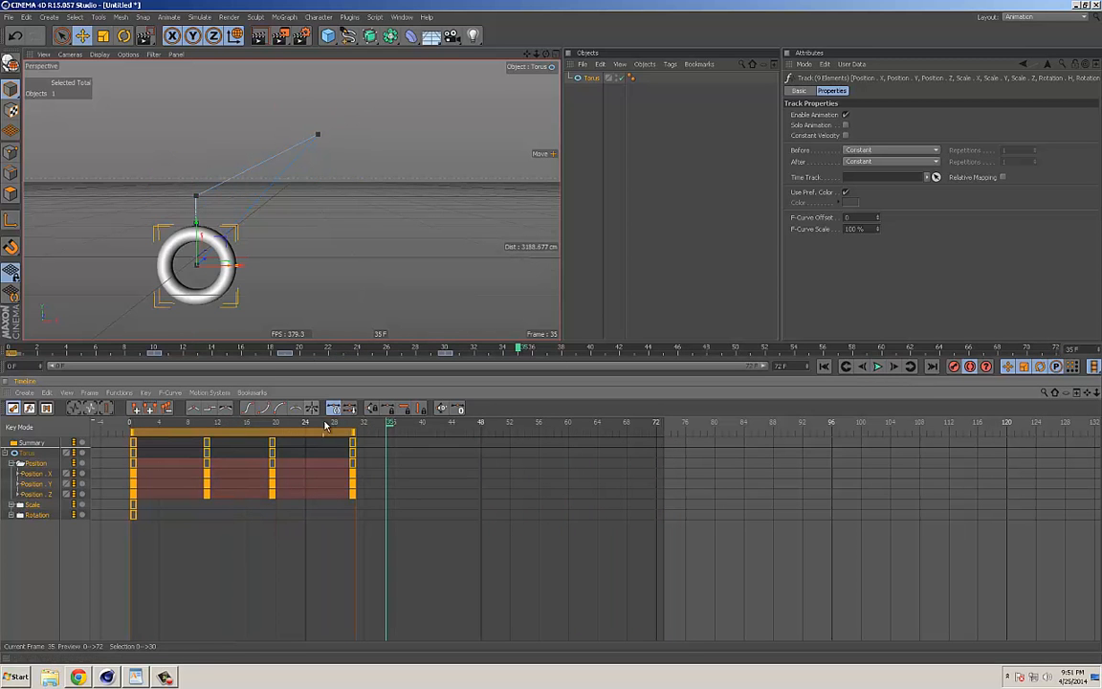
Step: Return to frame 0, set all of the torus's keys to Spline interpolation, and play back the motion
{"action": "left_click_drag", "start_coordinate": [321, 423], "coordinate": [95, 435]}
{"action": "left_click_drag", "start_coordinate": [401, 542], "coordinate": [125, 422]}
{"action": "left_click", "coordinate": [226, 408]}
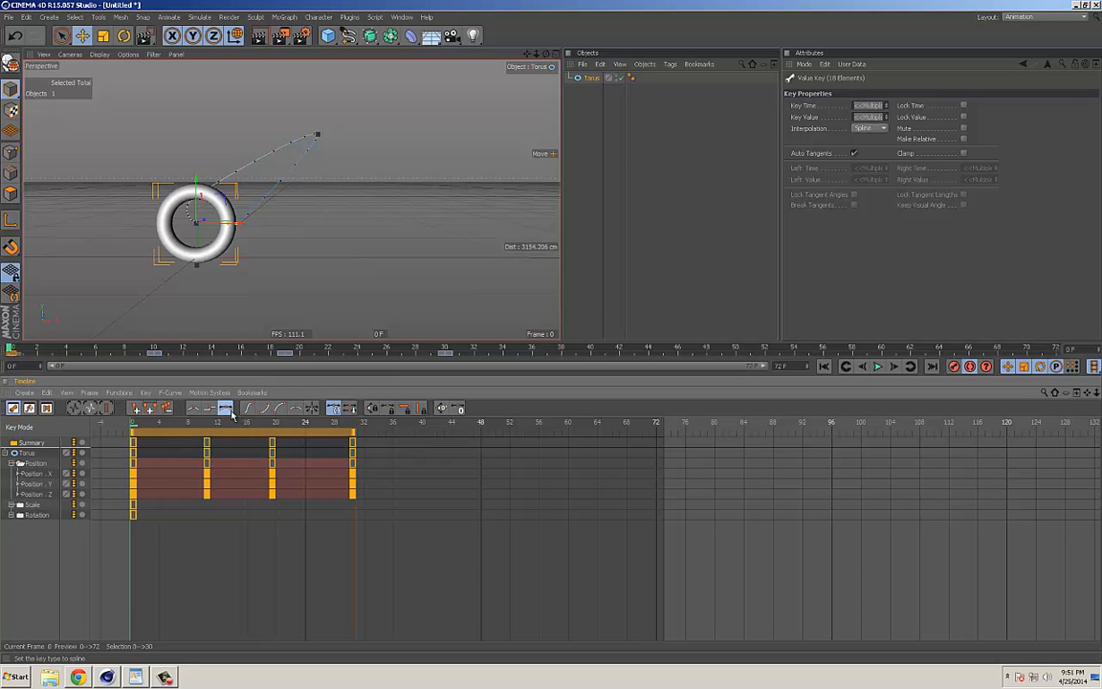
{"action": "left_click", "coordinate": [878, 367]}
{"action": "left_click", "coordinate": [878, 367]}
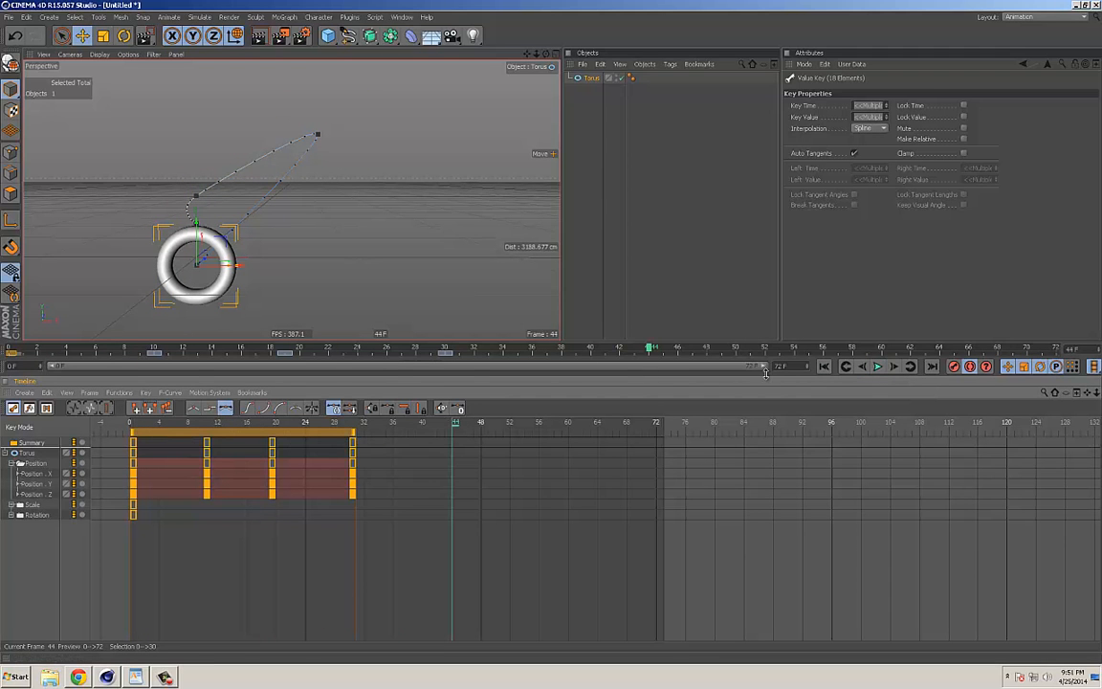
Step: Set the project end to frame 150 and stretch all of the torus's keys to end at frame 150
{"action": "left_click_drag", "start_coordinate": [792, 367], "coordinate": [700, 371]}
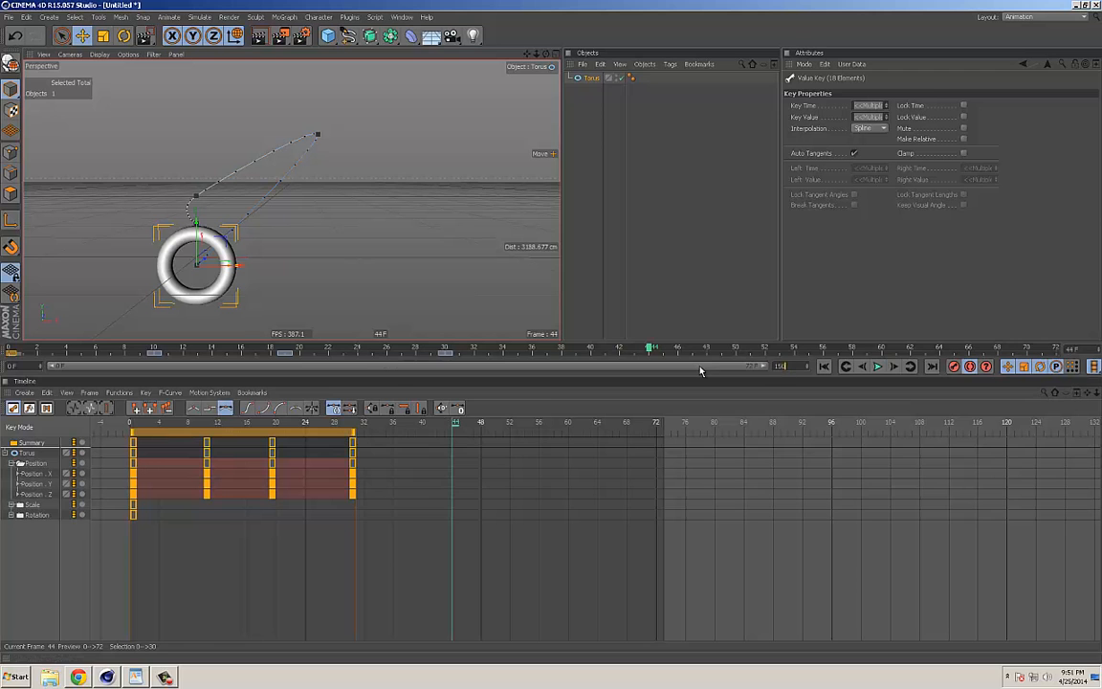
{"action": "type", "text": "150"}
{"action": "key", "text": "Return"}
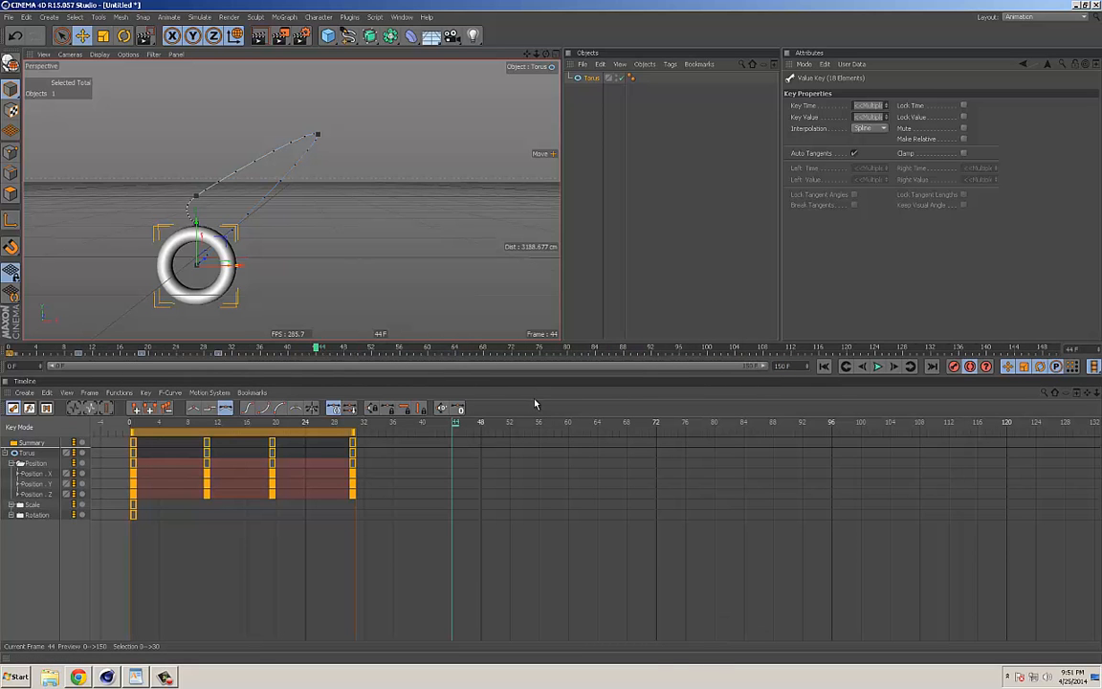
{"action": "left_click_drag", "start_coordinate": [353, 437], "coordinate": [942, 445]}
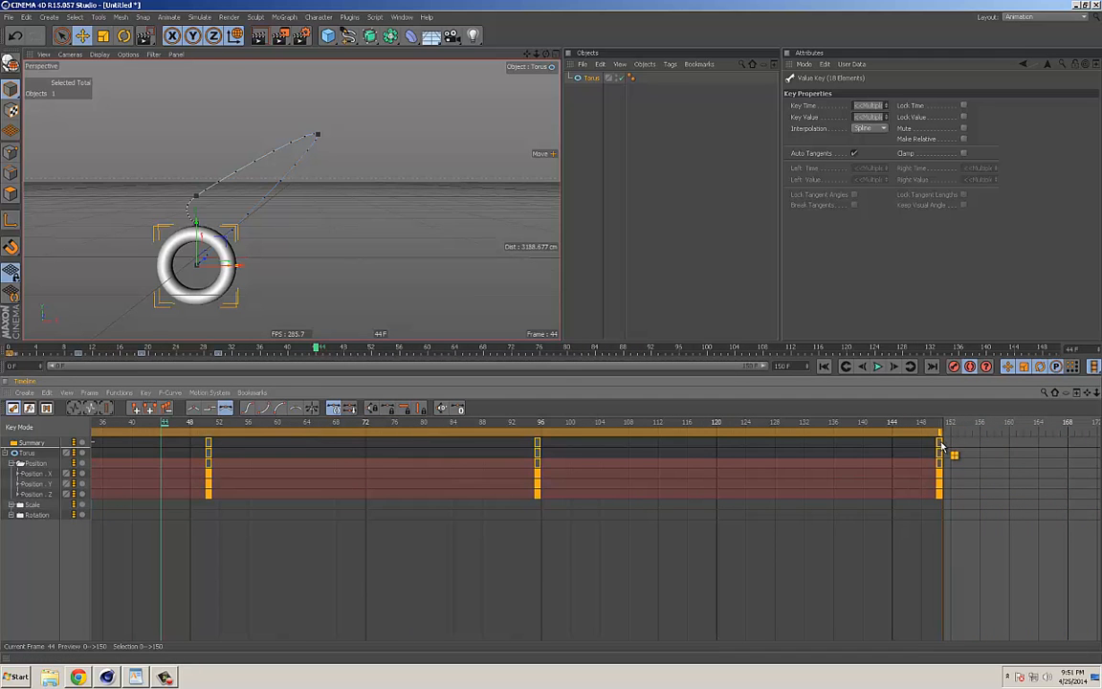
Step: Try a project end of frame 72, and restore both the project end and the preview range to frame 150
{"action": "left_click", "coordinate": [145, 426]}
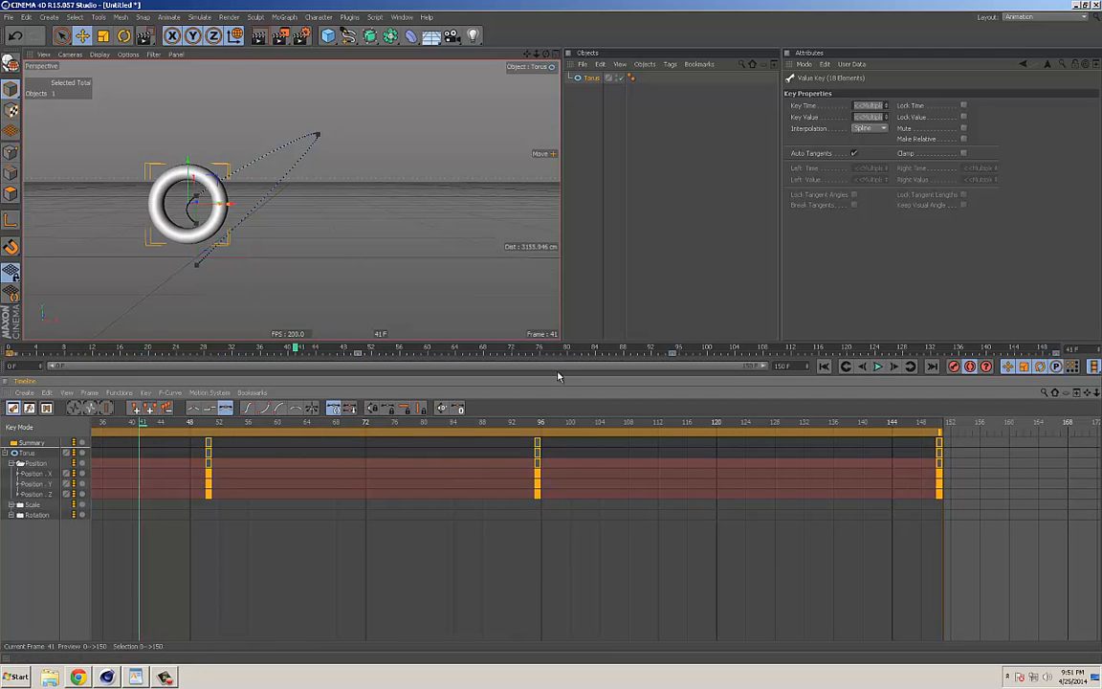
{"action": "left_click_drag", "start_coordinate": [801, 366], "coordinate": [781, 372]}
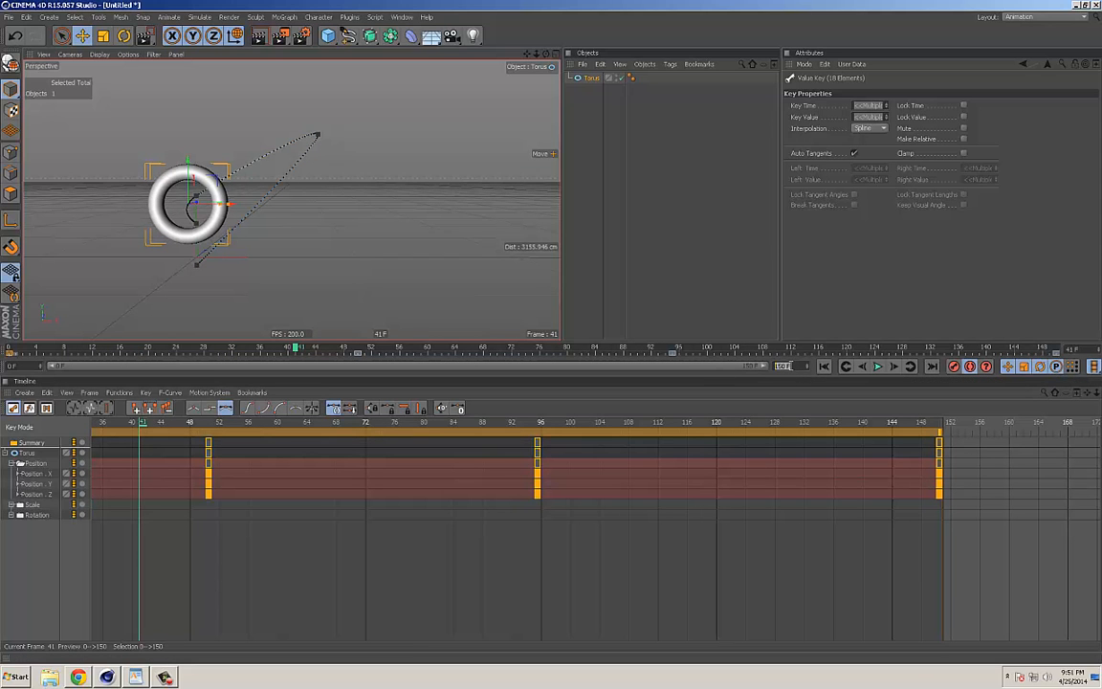
{"action": "key", "text": "Return"}
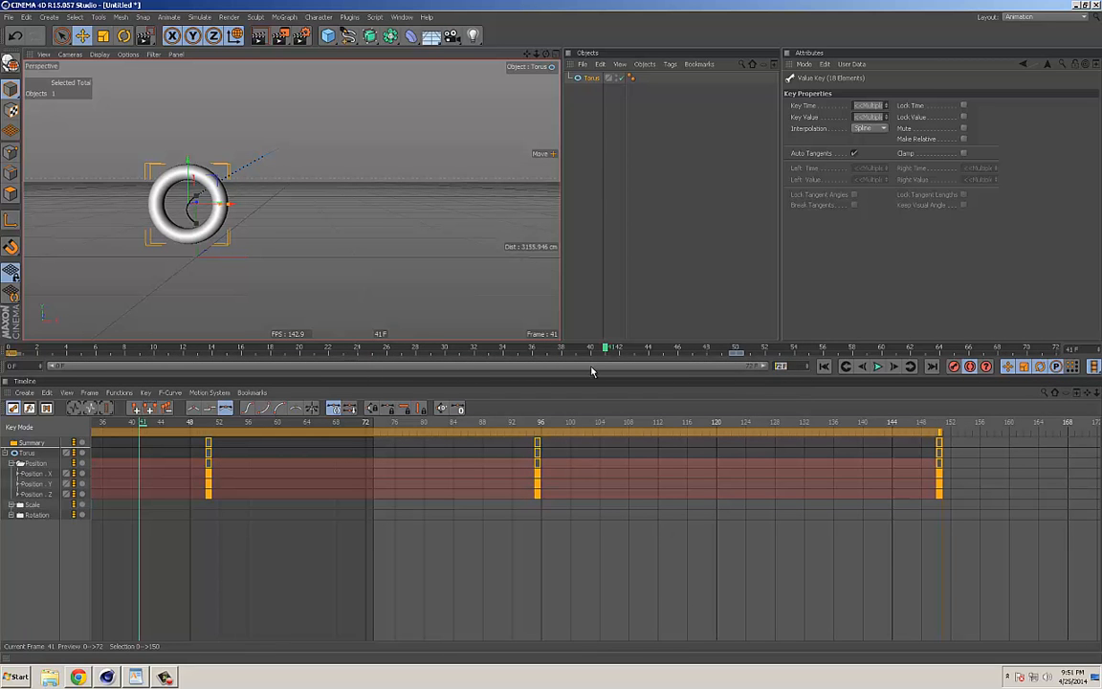
{"action": "type", "text": "0"}
{"action": "key", "text": "Return"}
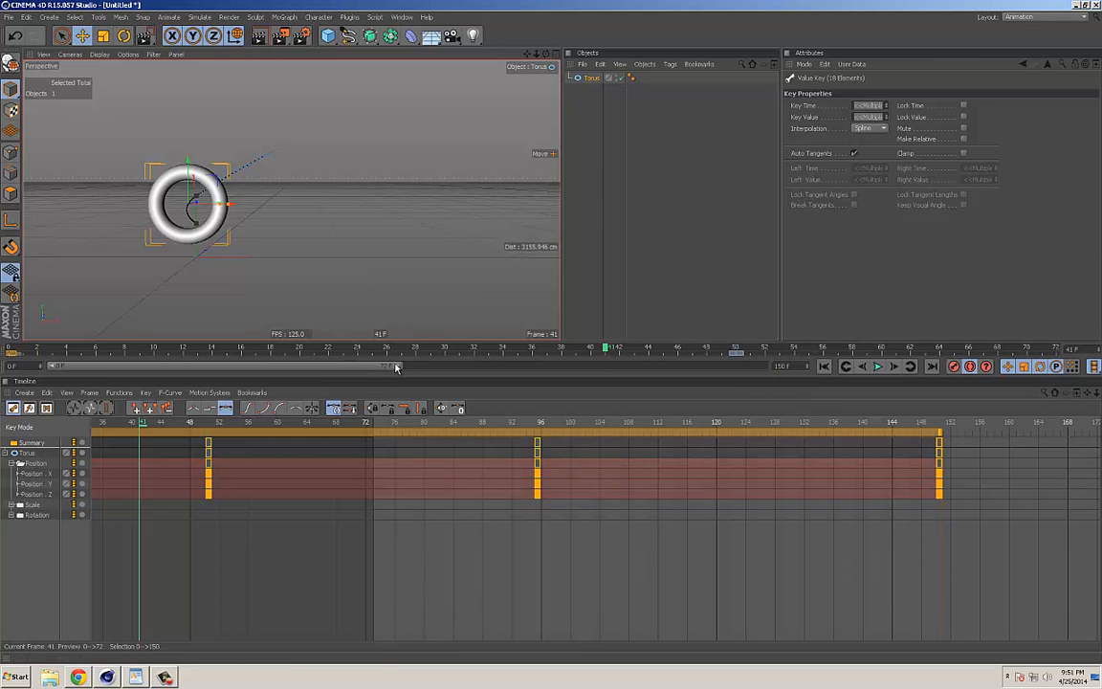
{"action": "left_click_drag", "start_coordinate": [418, 370], "coordinate": [872, 356]}
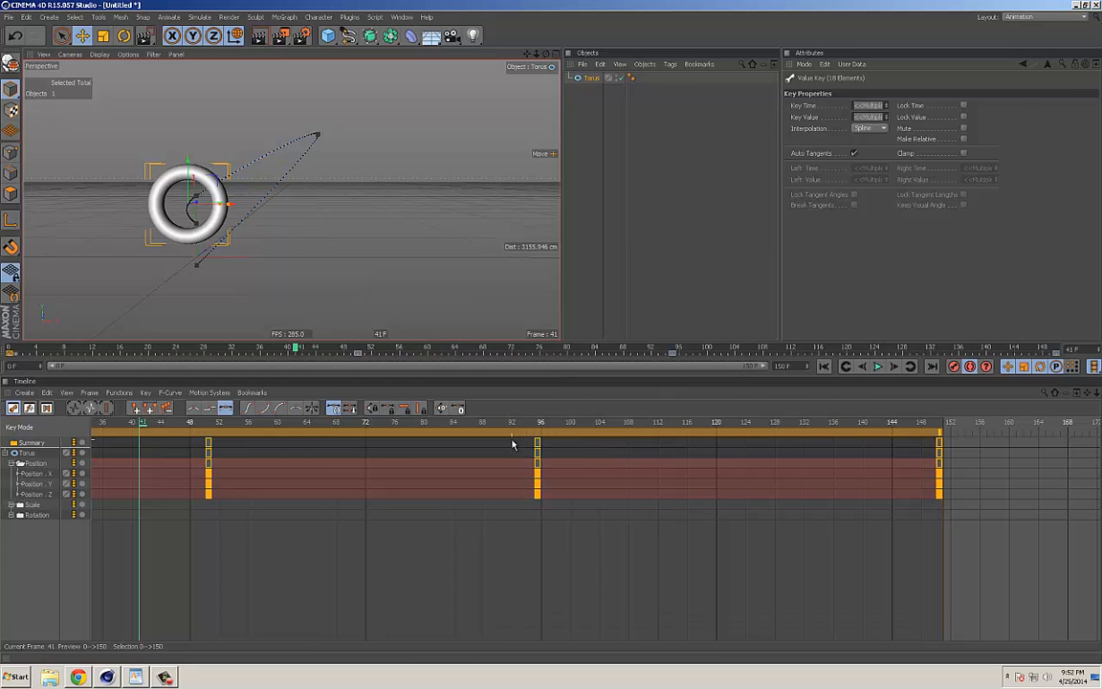
Step: Play back the stretched animation from frame 0 with all of the keys in view in the timeline, and stop it
{"action": "left_click", "coordinate": [824, 367]}
{"action": "left_click", "coordinate": [878, 367]}
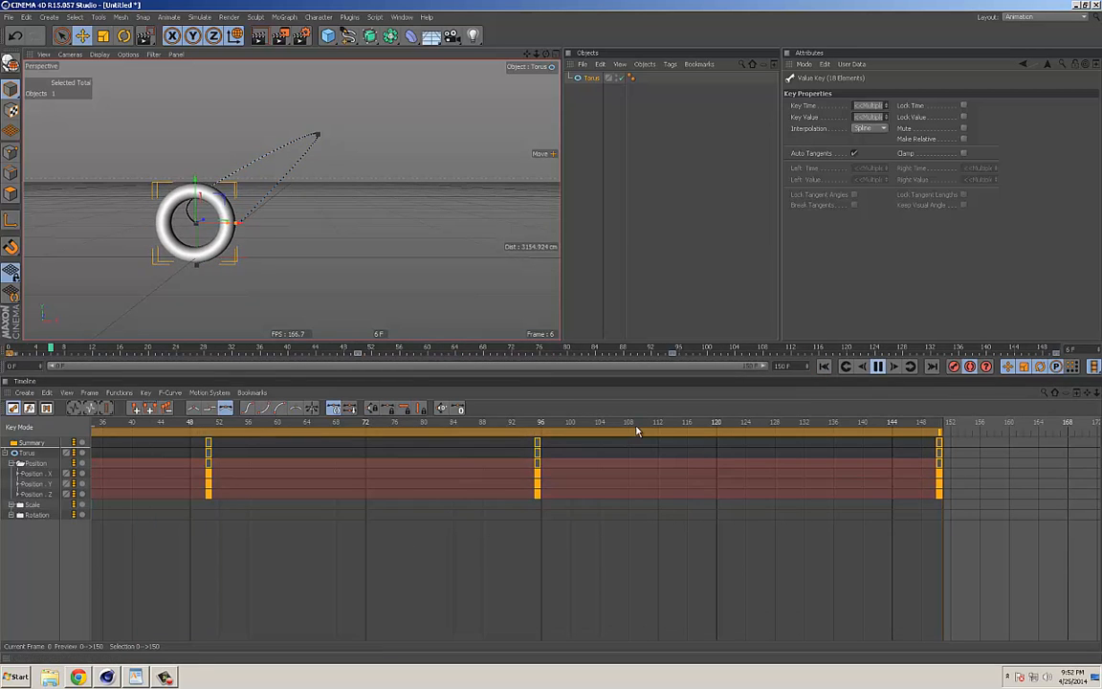
{"action": "right_click_drag", "start_coordinate": [512, 546], "coordinate": [340, 538], "text": "alt"}
{"action": "right_click_drag", "start_coordinate": [549, 539], "coordinate": [426, 542], "text": "alt"}
{"action": "middle_click_drag", "start_coordinate": [426, 541], "coordinate": [400, 540], "text": "alt"}
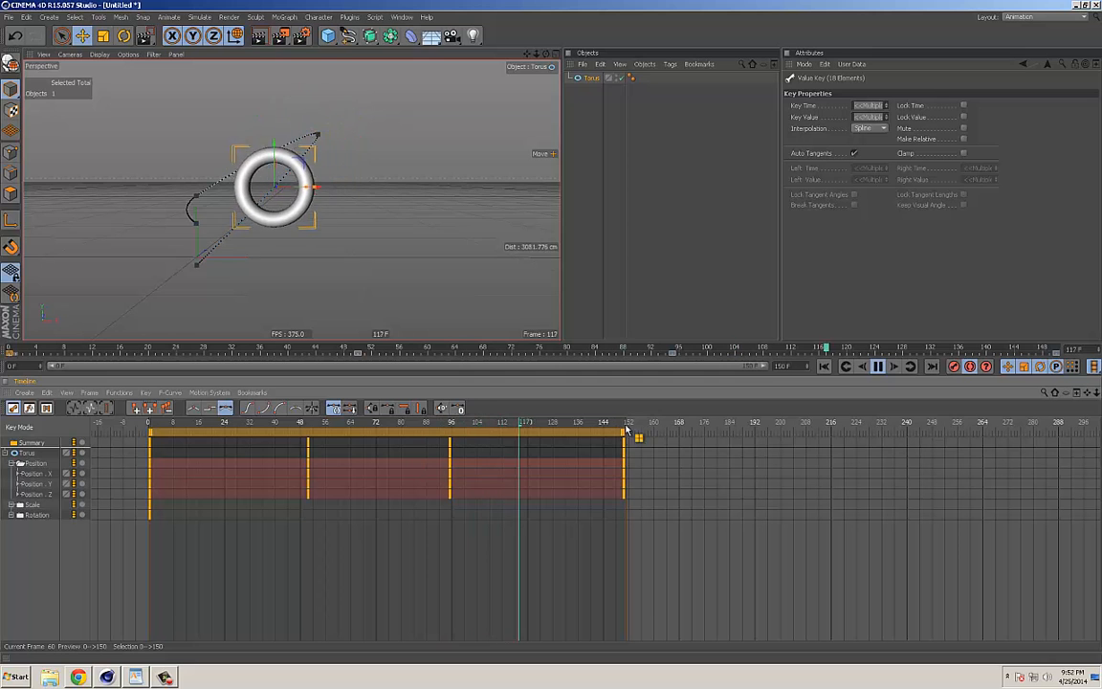
{"action": "left_click", "coordinate": [878, 368]}
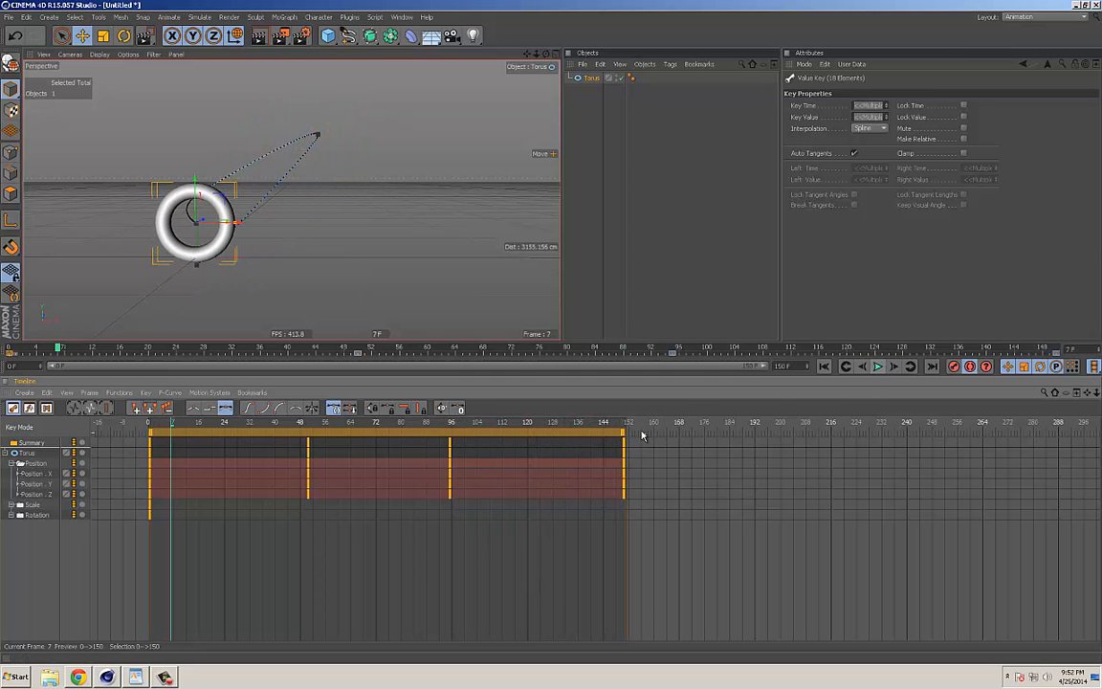
Step: Try ending the torus's keys at frame 133, compress its Position keys to end at frame 39, and play back the result
{"action": "left_click", "coordinate": [46, 489]}
{"action": "left_click", "coordinate": [32, 452]}
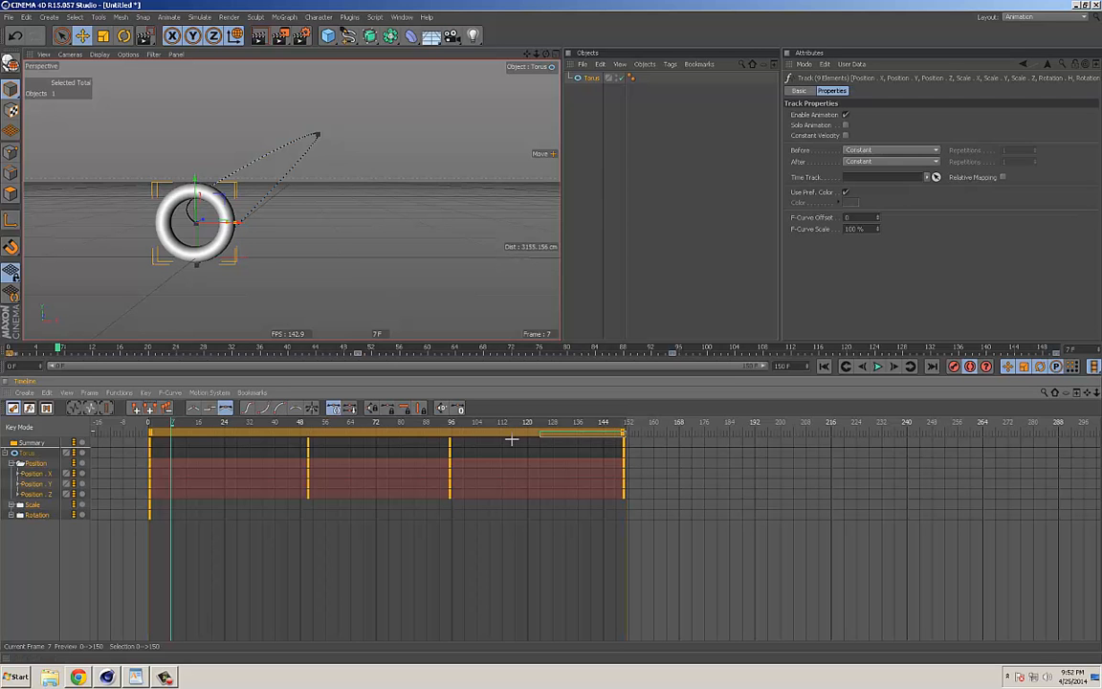
{"action": "left_click_drag", "start_coordinate": [624, 436], "coordinate": [570, 440]}
{"action": "left_click", "coordinate": [36, 465]}
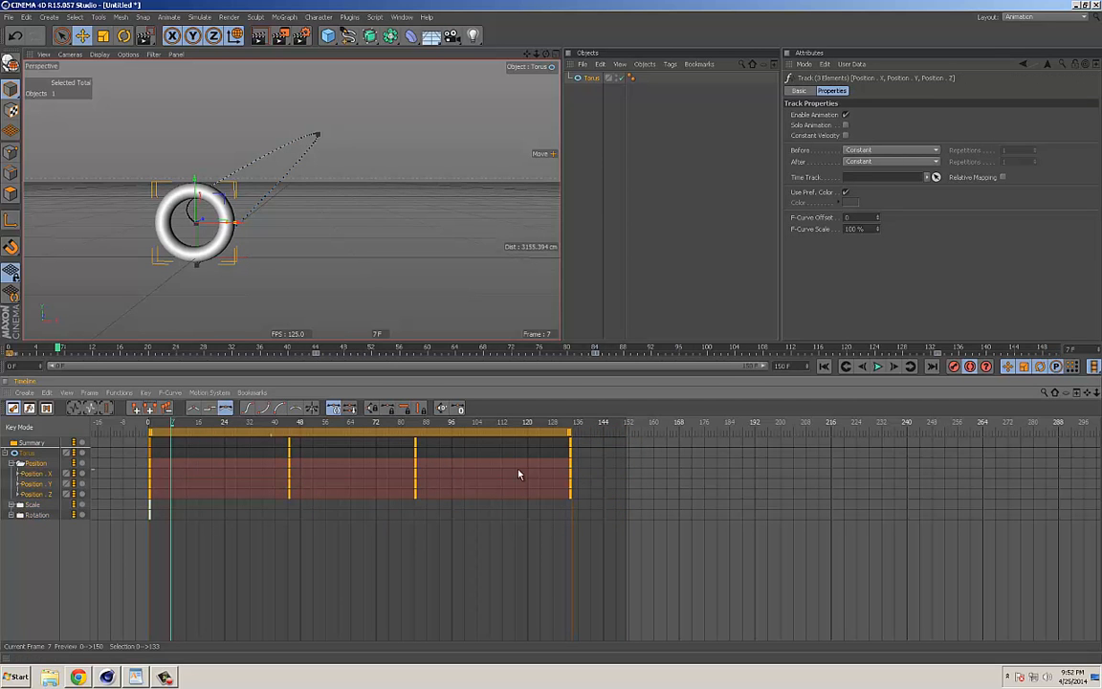
{"action": "left_click_drag", "start_coordinate": [572, 469], "coordinate": [275, 443]}
{"action": "left_click", "coordinate": [573, 451]}
{"action": "left_click", "coordinate": [877, 366]}
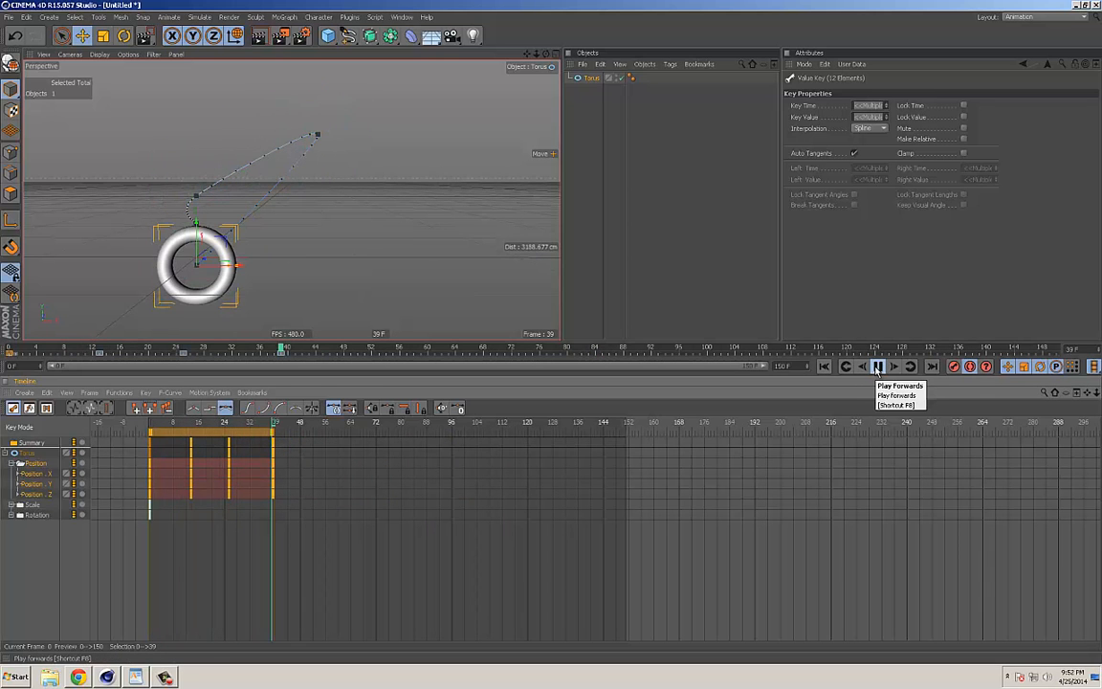
{"action": "left_click", "coordinate": [877, 367]}
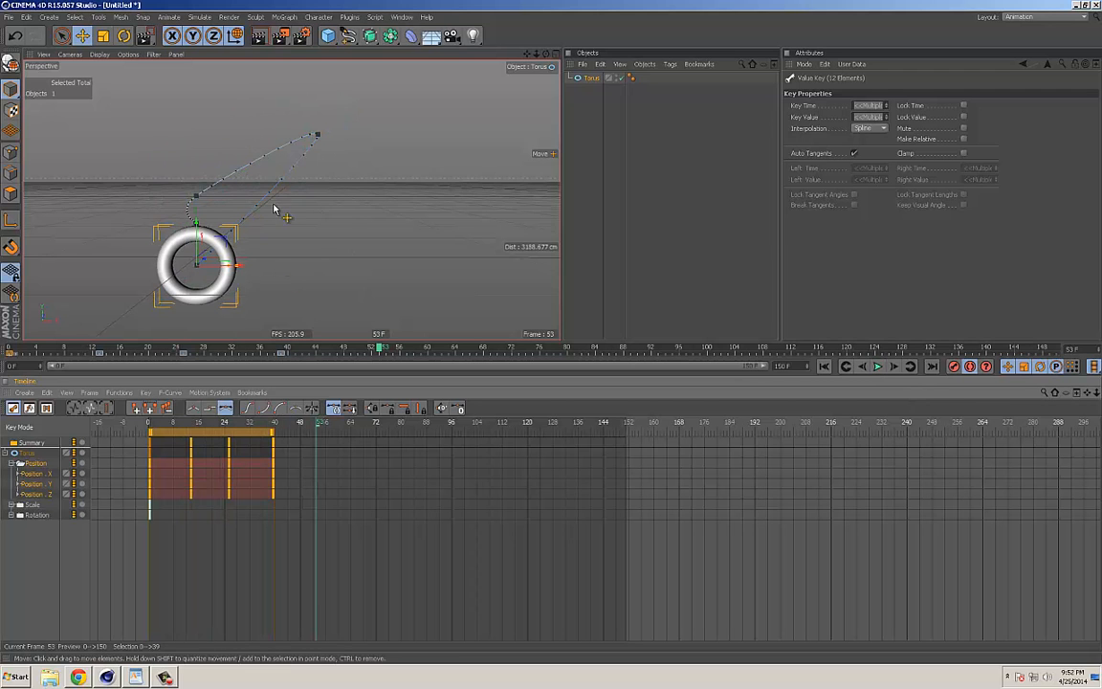
Step: Select all keys through the Summary track, shift them to start at frame 48, and move them back to frame 0
{"action": "left_click", "coordinate": [39, 446]}
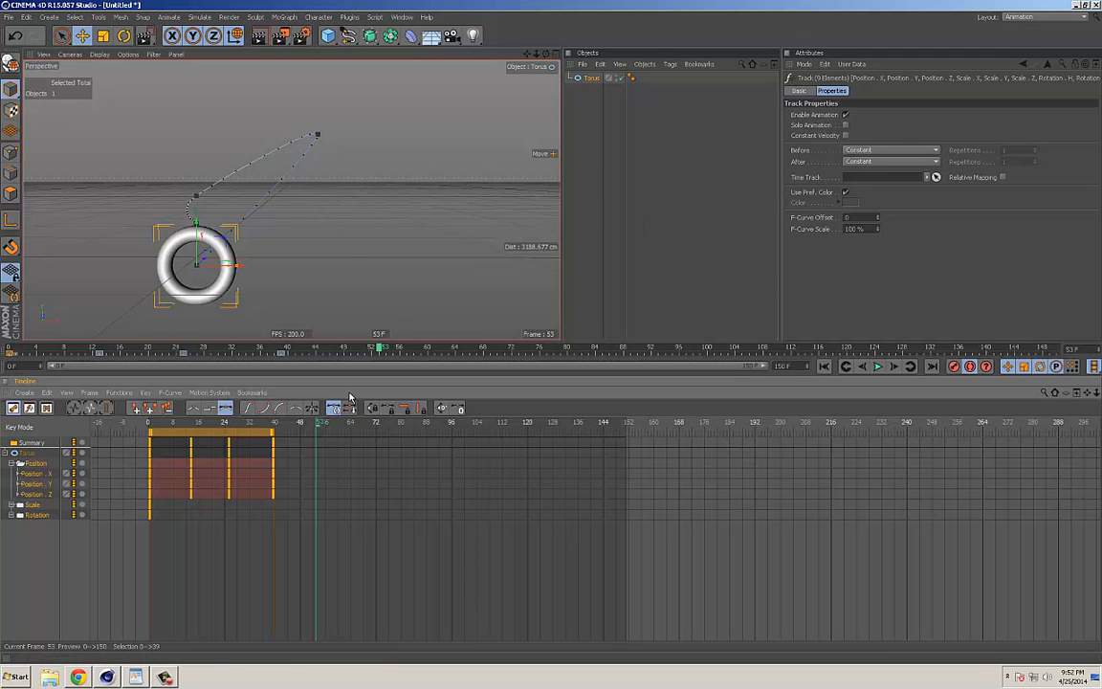
{"action": "left_click_drag", "start_coordinate": [206, 437], "coordinate": [458, 438]}
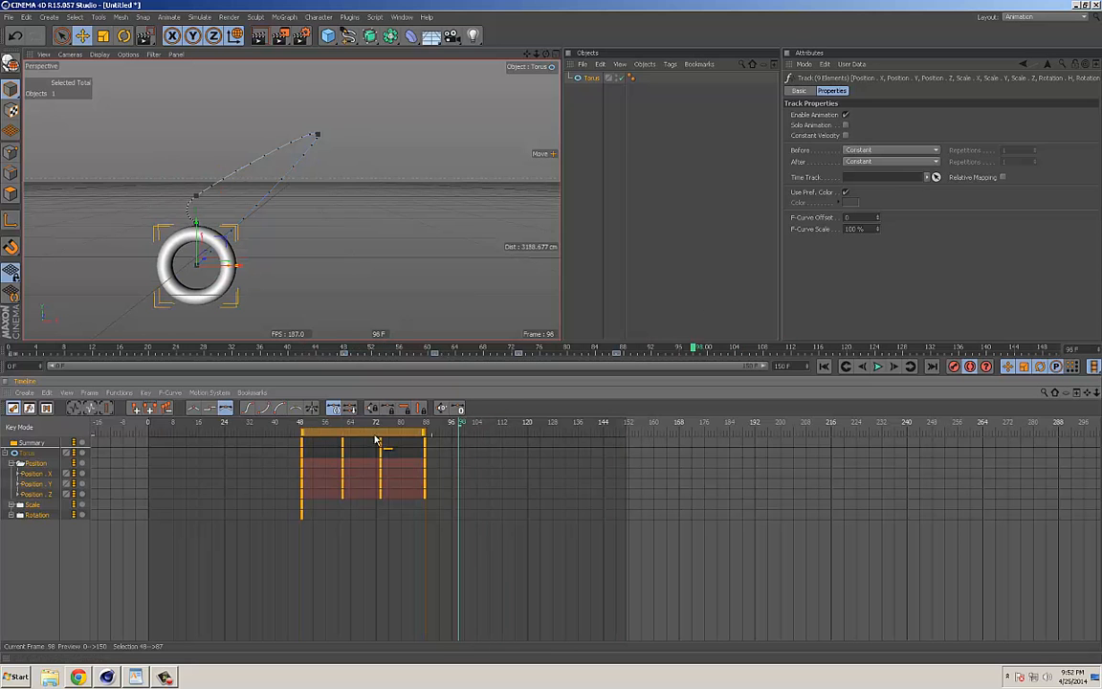
{"action": "left_click_drag", "start_coordinate": [345, 436], "coordinate": [256, 435]}
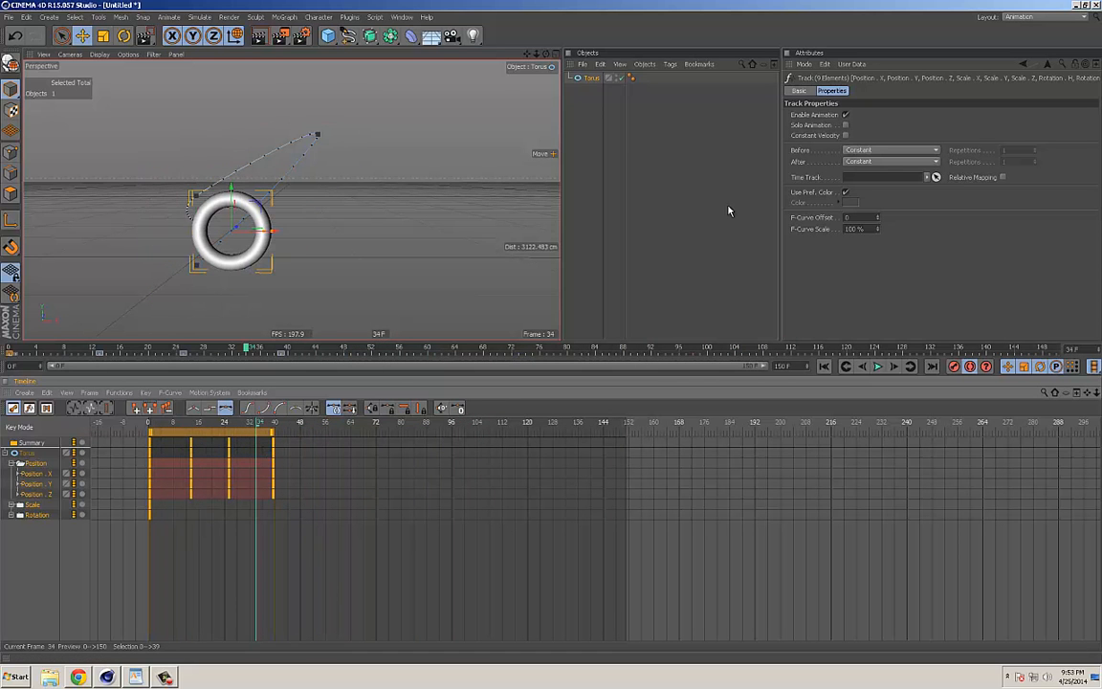
Step: Set the selected tracks' Before and After behaviour to Repeat and play back the animation from frame 0
{"action": "left_click", "coordinate": [880, 150]}
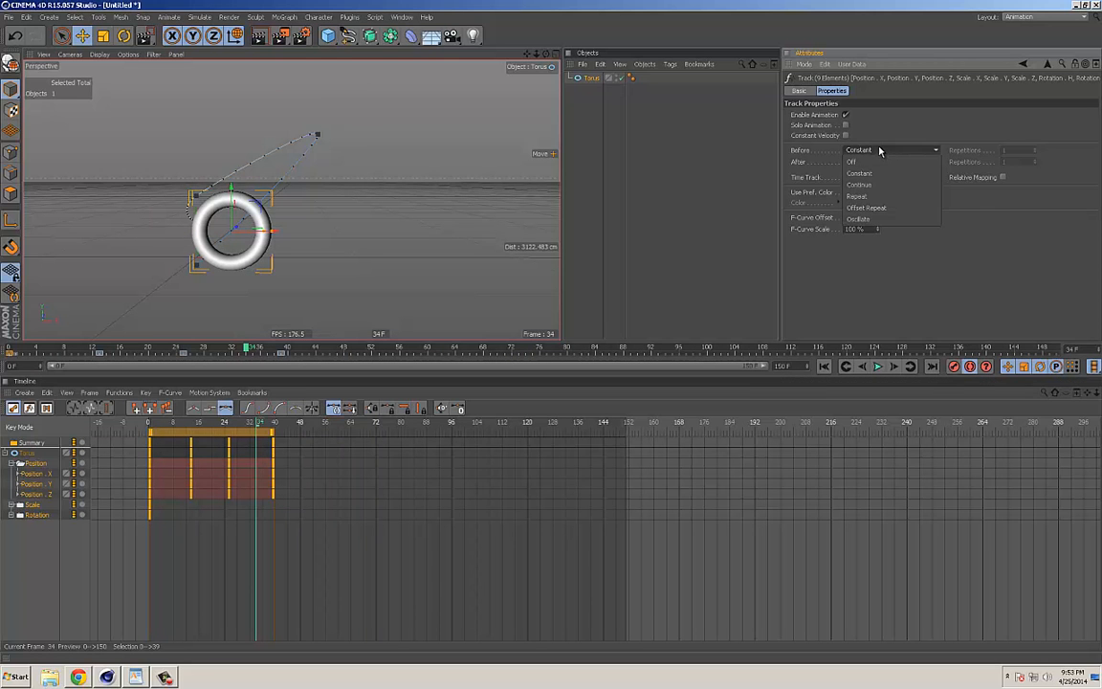
{"action": "left_click", "coordinate": [865, 196]}
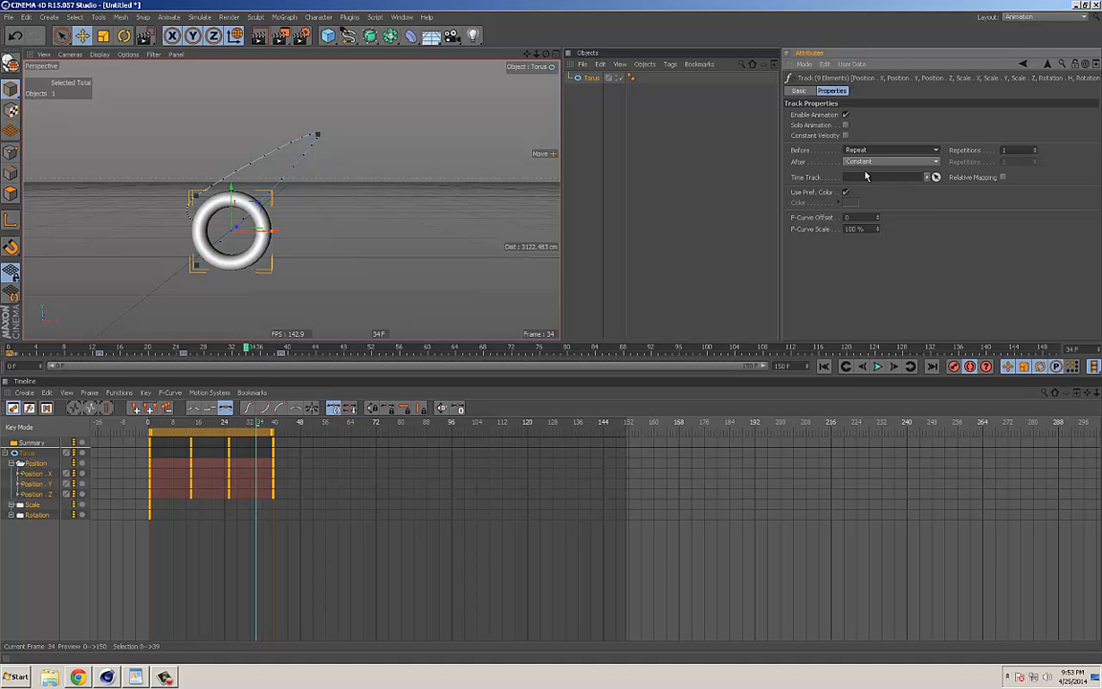
{"action": "left_click", "coordinate": [862, 163]}
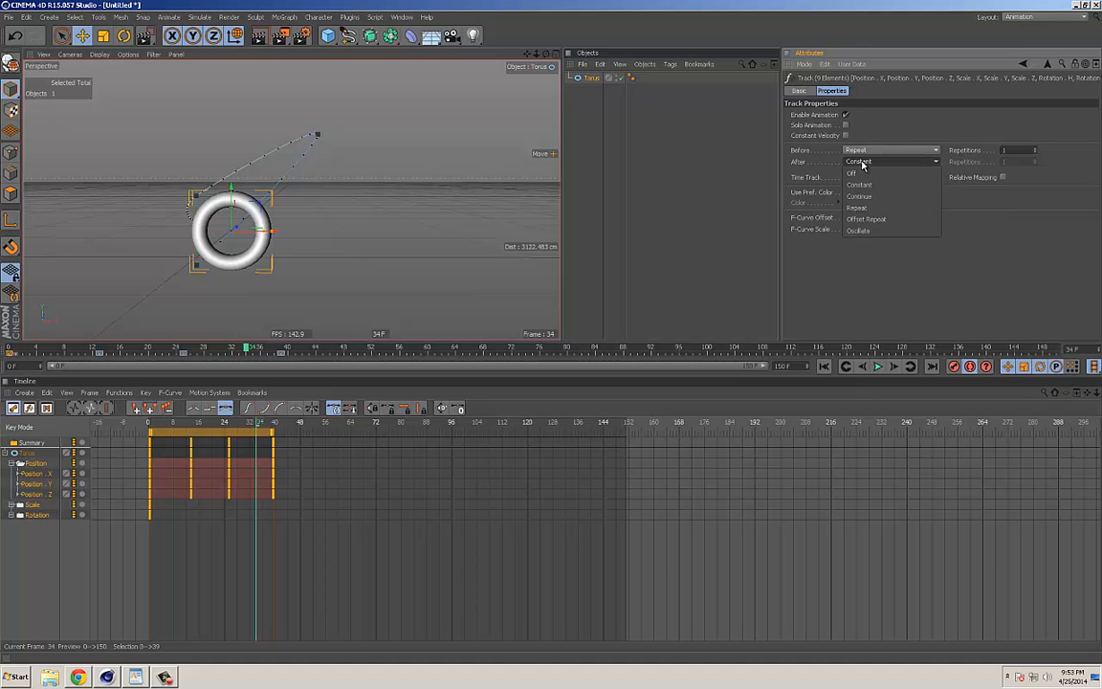
{"action": "left_click", "coordinate": [857, 208]}
{"action": "left_click_drag", "start_coordinate": [232, 427], "coordinate": [139, 430]}
{"action": "key", "text": "F8"}
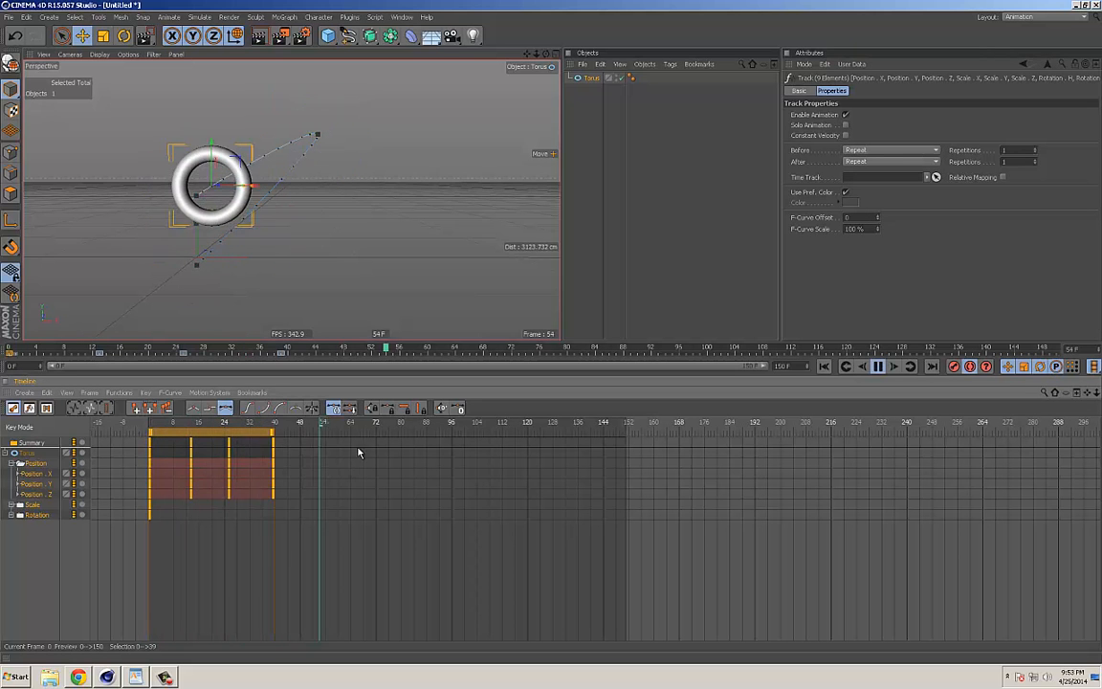
{"action": "key", "text": "F8"}
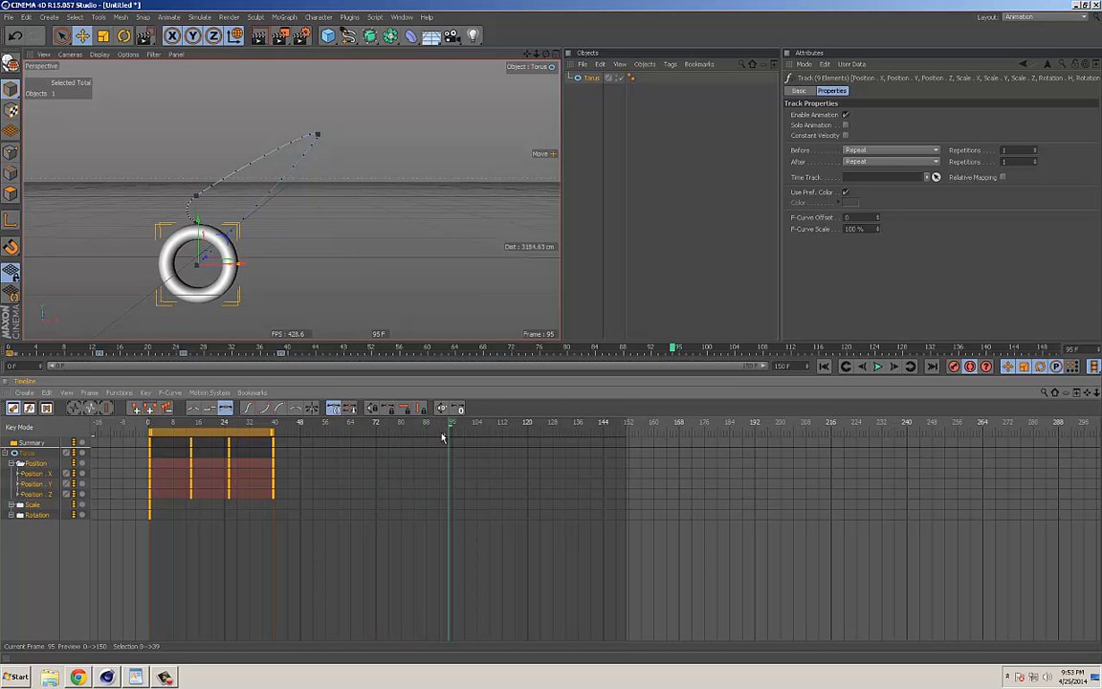
Step: Set the tracks' Before and After Repetitions to 99 and play back the looping motion
{"action": "left_click", "coordinate": [1013, 161]}
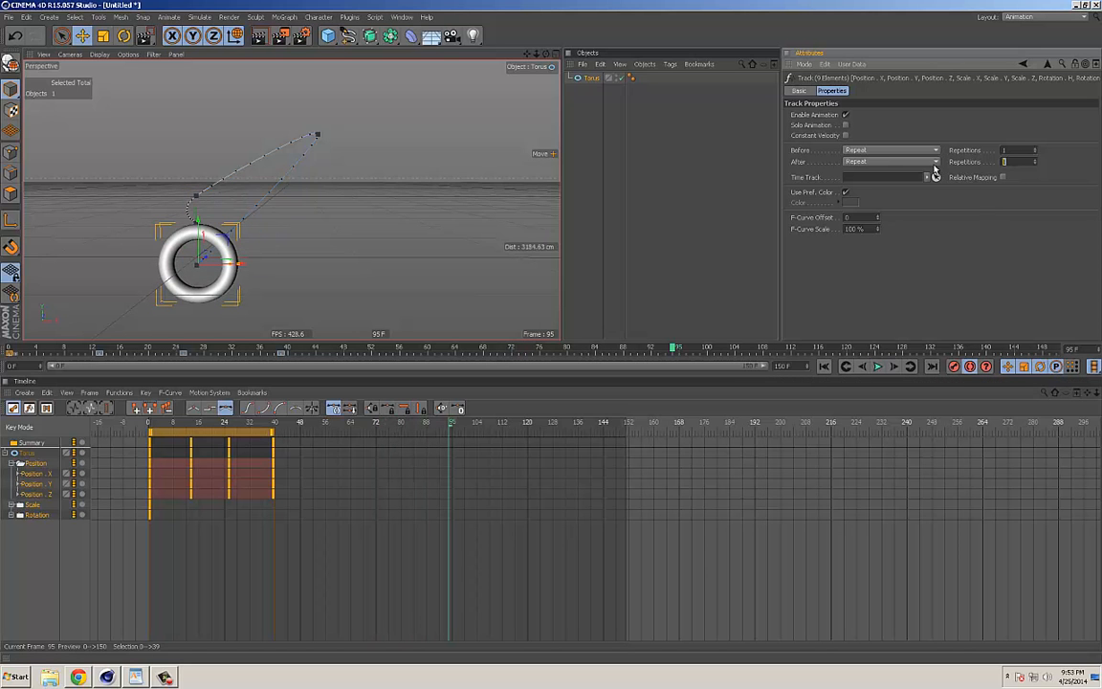
{"action": "type", "text": "99"}
{"action": "key", "text": "Return"}
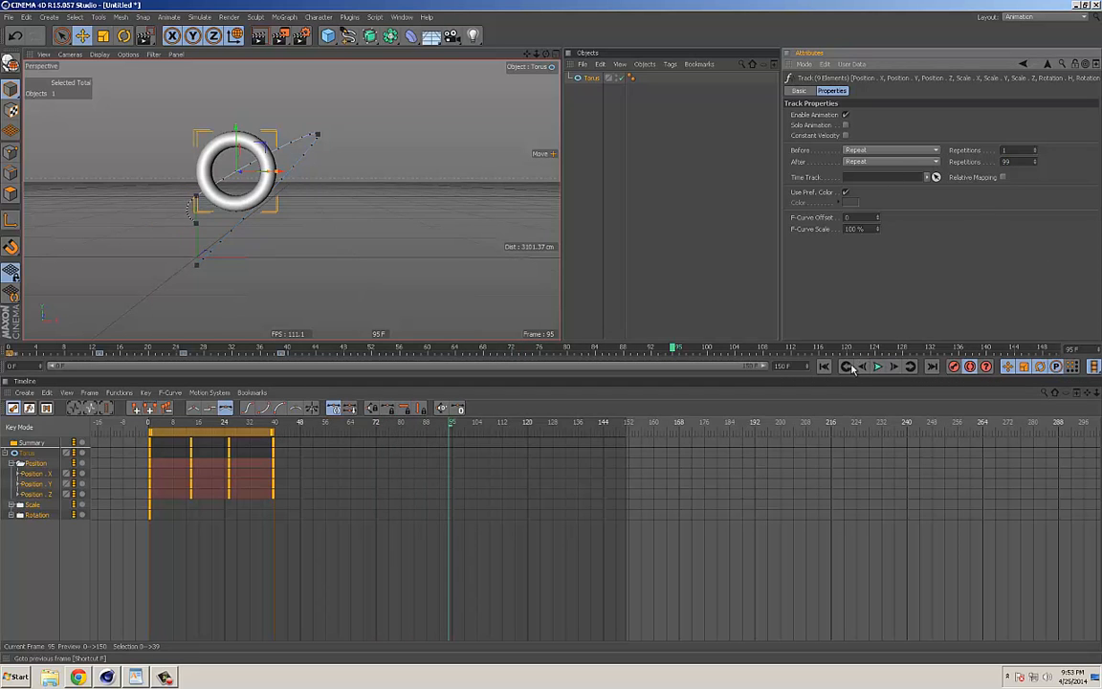
{"action": "key", "text": "F8"}
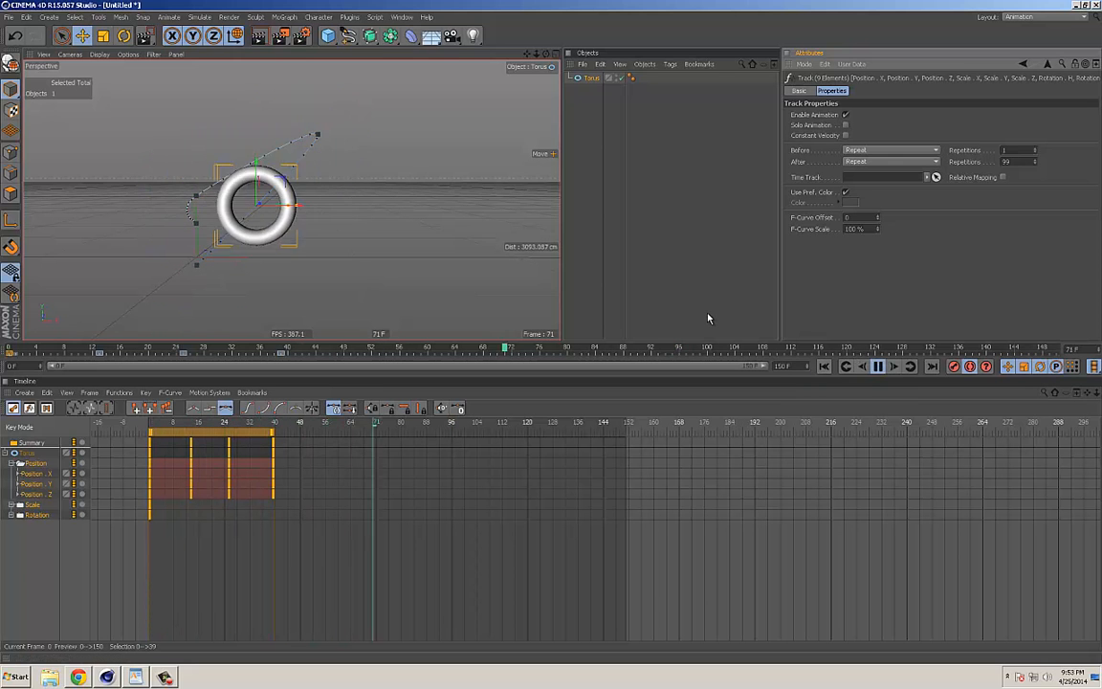
{"action": "key", "text": "F8"}
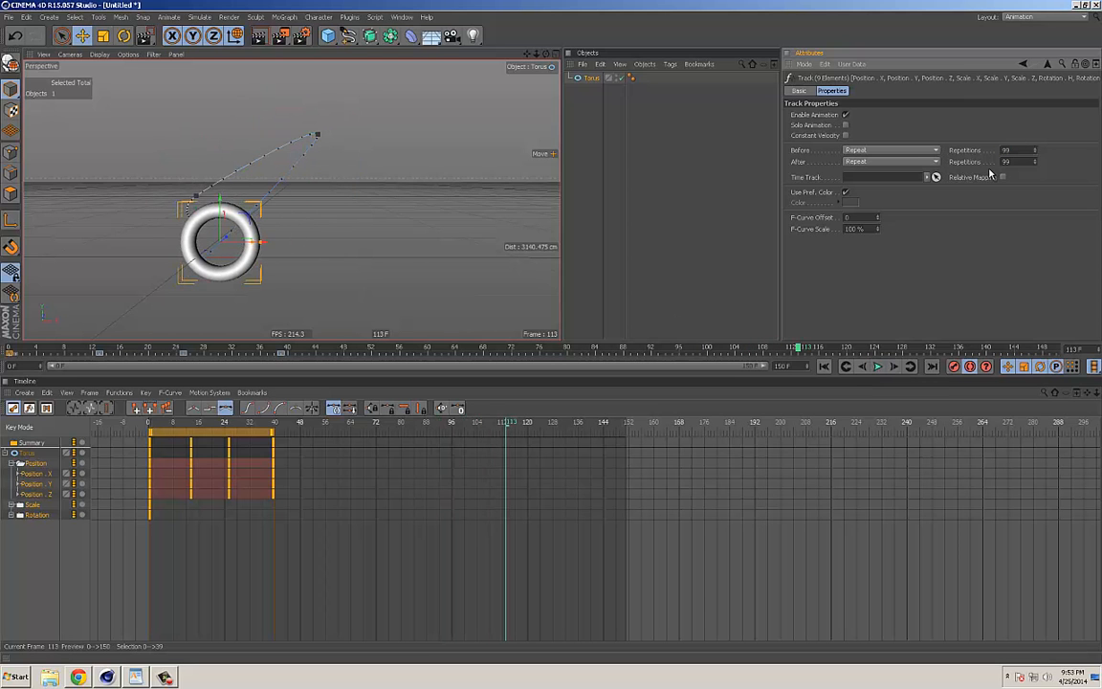
Step: Shift all keys to start at frame 44, play back the repeats from frame 0, and move the keys back to frame 0
{"action": "left_click_drag", "start_coordinate": [172, 436], "coordinate": [311, 436]}
{"action": "left_click", "coordinate": [277, 425]}
{"action": "key", "text": "F8"}
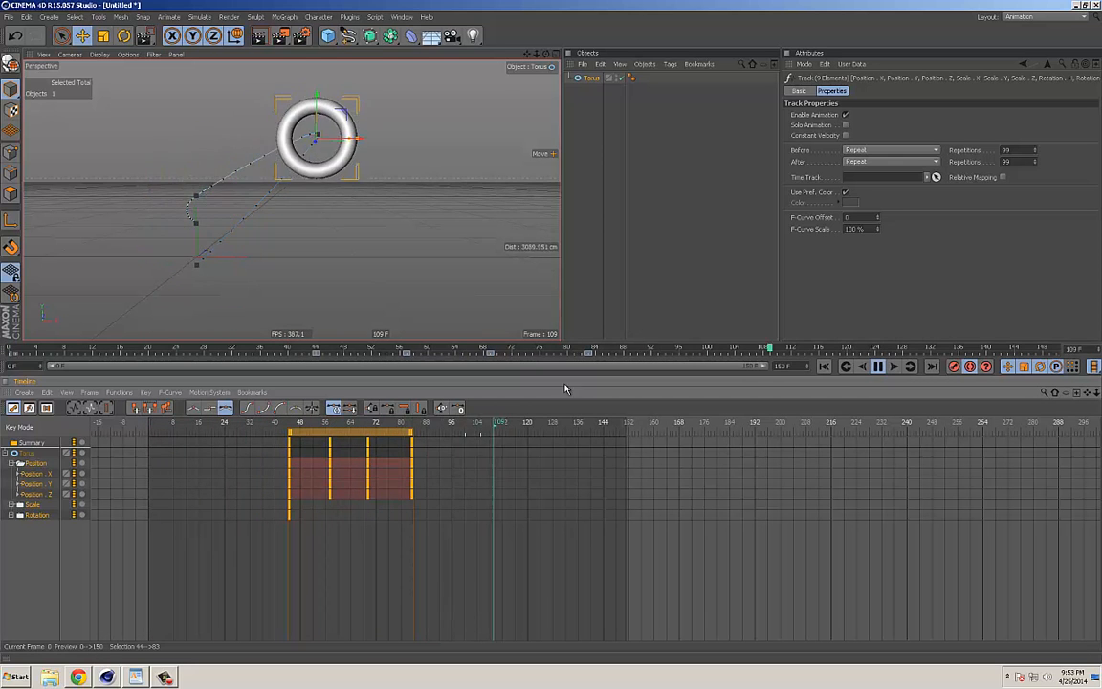
{"action": "key", "text": "F8"}
{"action": "left_click_drag", "start_coordinate": [347, 433], "coordinate": [141, 427]}
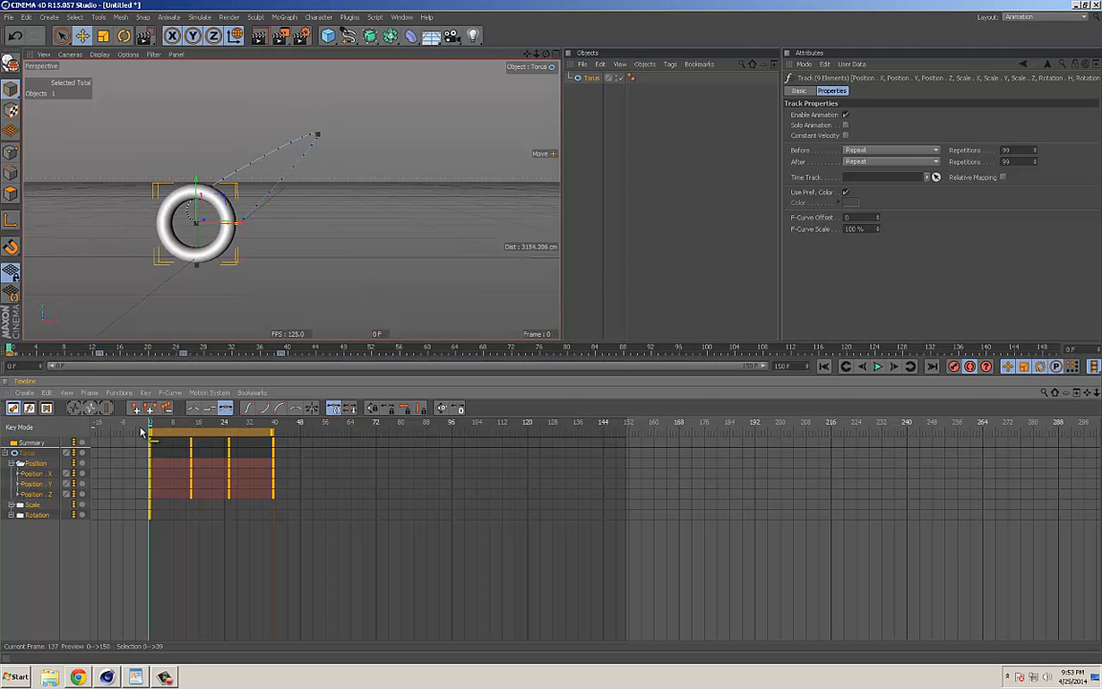
Step: Set the selected tracks' Before and After behaviour to Oscillate and play back the animation from frame 0
{"action": "left_click", "coordinate": [869, 151]}
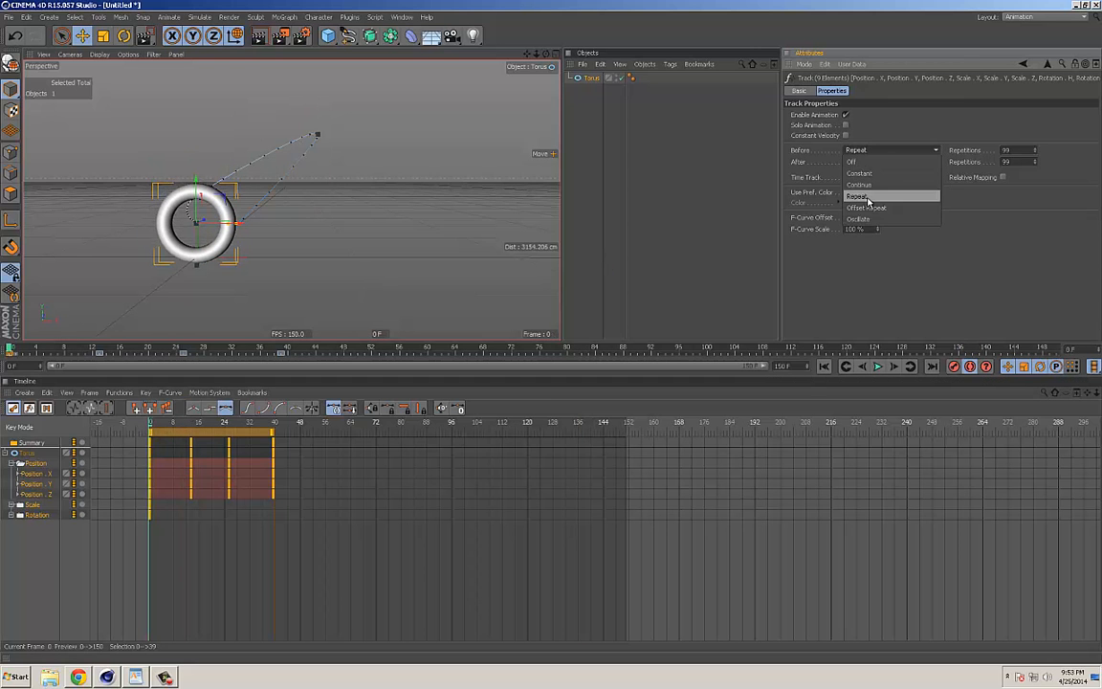
{"action": "left_click", "coordinate": [861, 221]}
{"action": "left_click", "coordinate": [866, 161]}
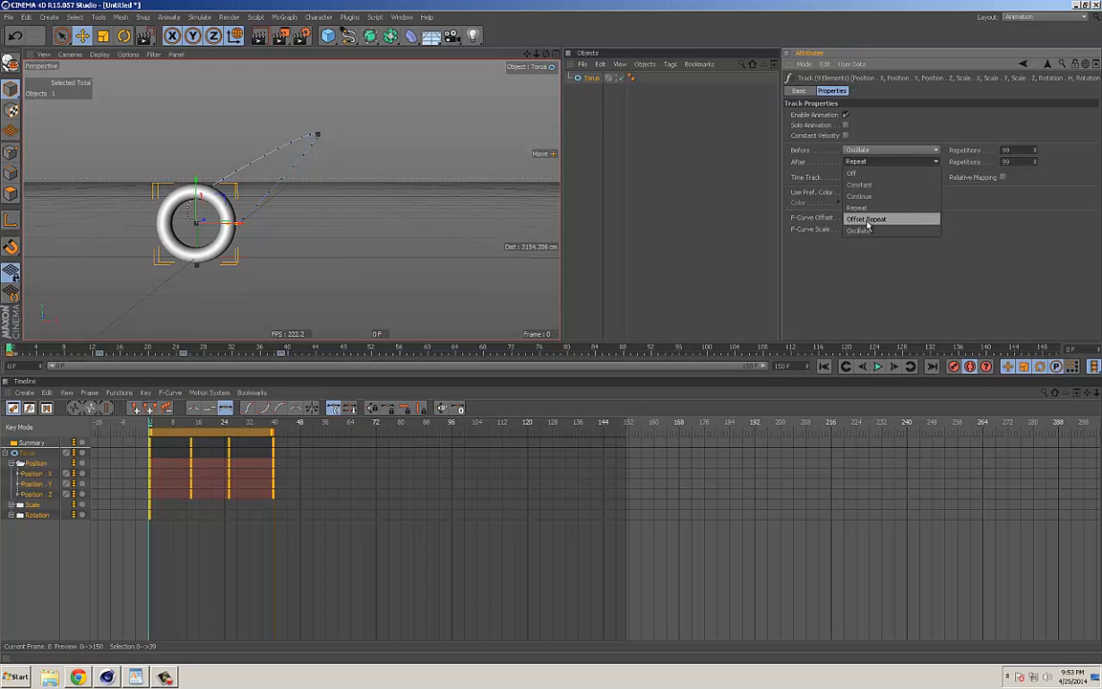
{"action": "left_click", "coordinate": [861, 231]}
{"action": "key", "text": "F8"}
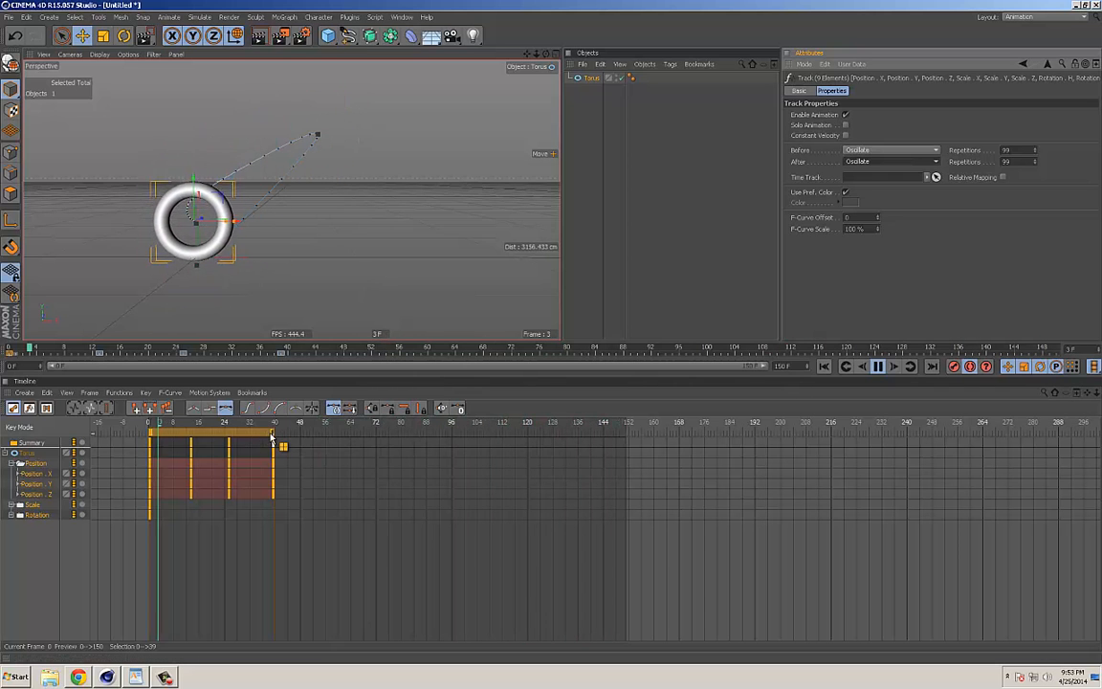
Step: During playback, compress the selected keys to end at frame 11, stretch them to end at frame 72, and stop the playback
{"action": "left_click_drag", "start_coordinate": [274, 449], "coordinate": [185, 447]}
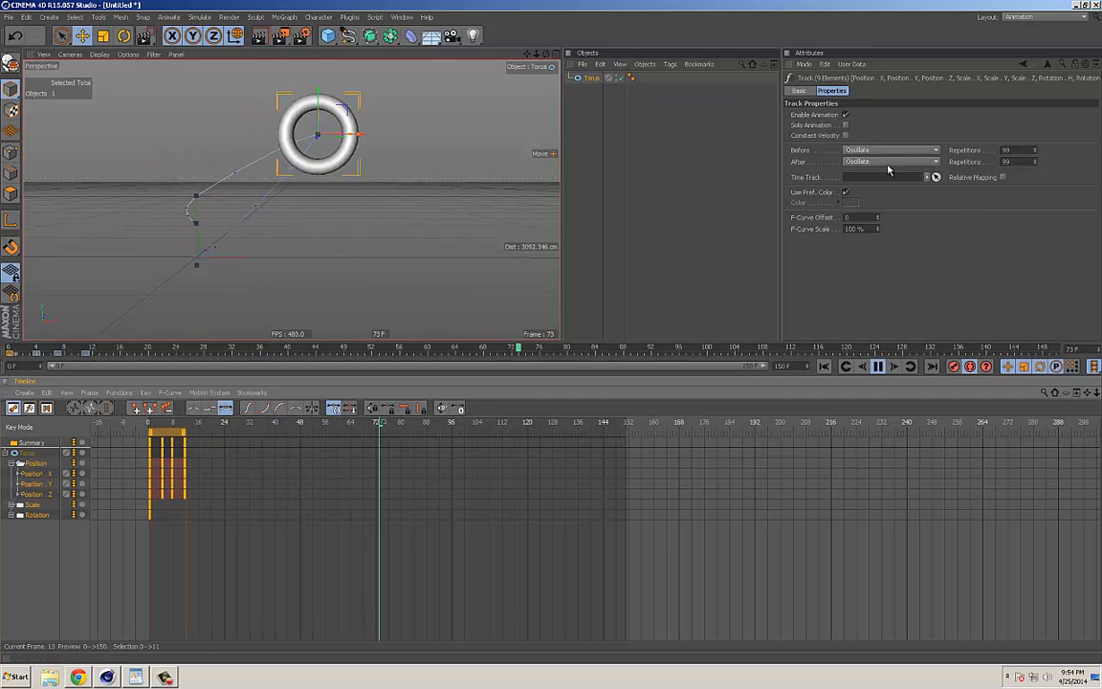
{"action": "left_click_drag", "start_coordinate": [184, 444], "coordinate": [376, 446]}
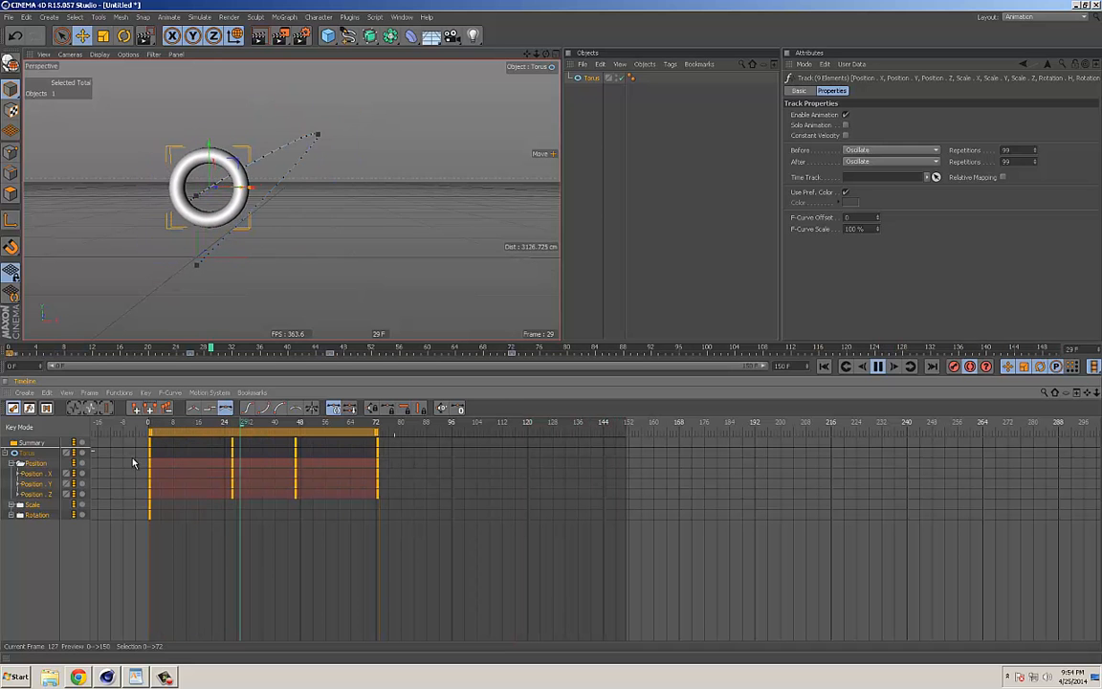
{"action": "key", "text": "F8"}
Step: Show the timeline in Motion Mode and return it to Key Mode
{"action": "left_click", "coordinate": [46, 408]}
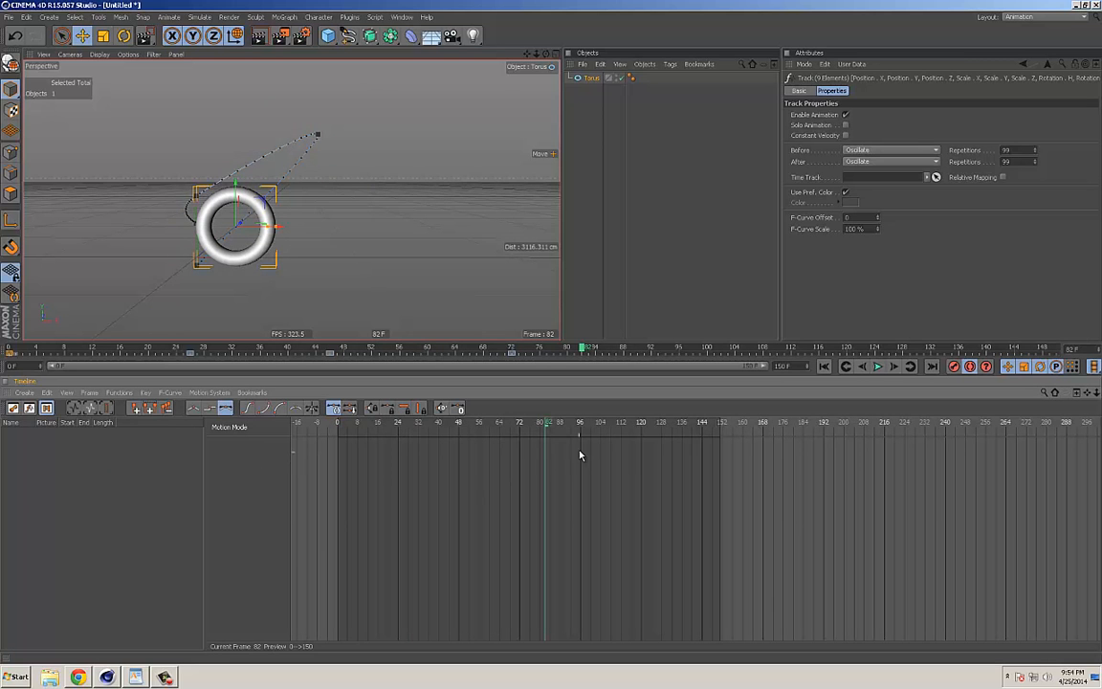
{"action": "left_click", "coordinate": [12, 412]}
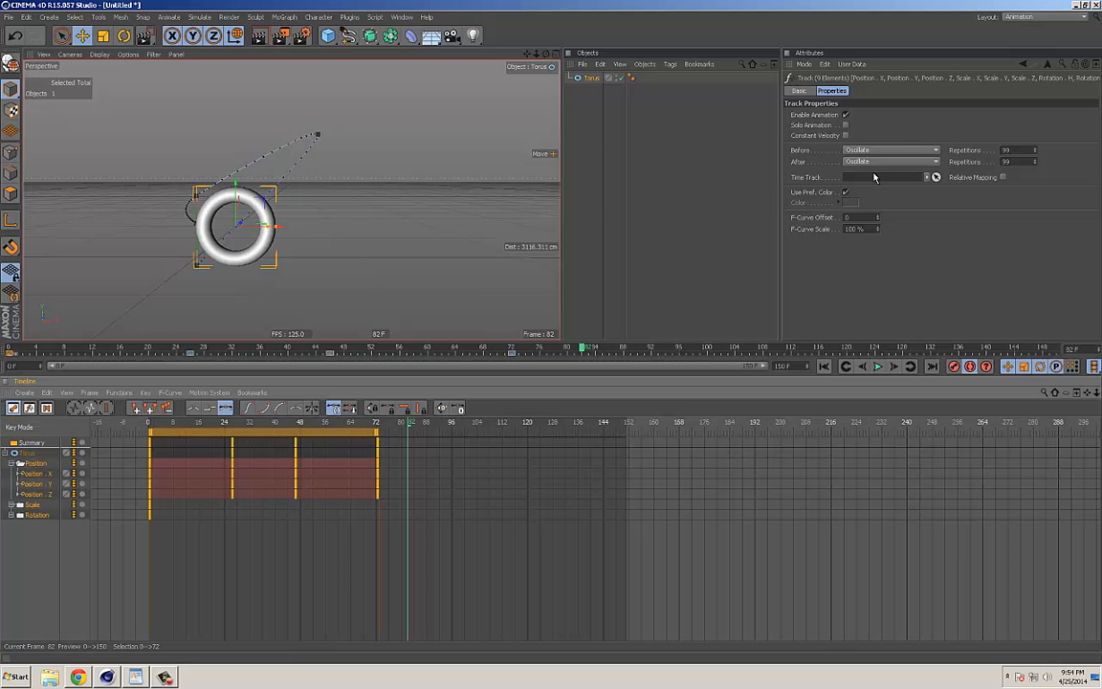
Step: Open the help page for the track's Before property, enlarge the diagram of the Before and After modes, and close the help
{"action": "right_click", "coordinate": [809, 153]}
{"action": "left_click", "coordinate": [839, 315]}
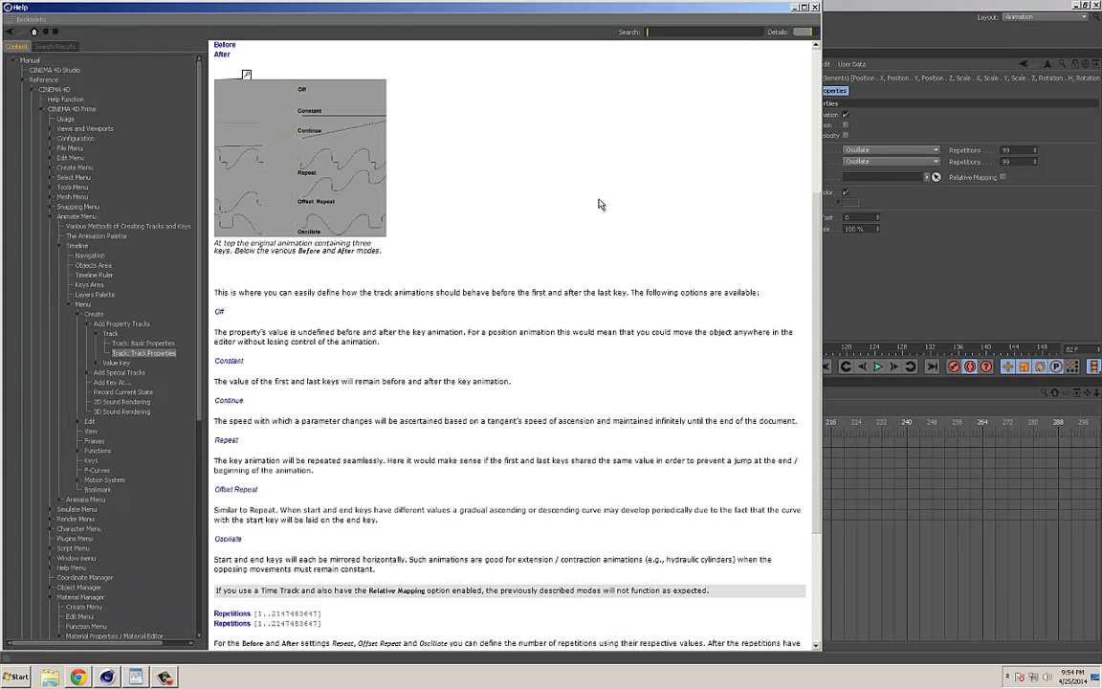
{"action": "left_click", "coordinate": [287, 155]}
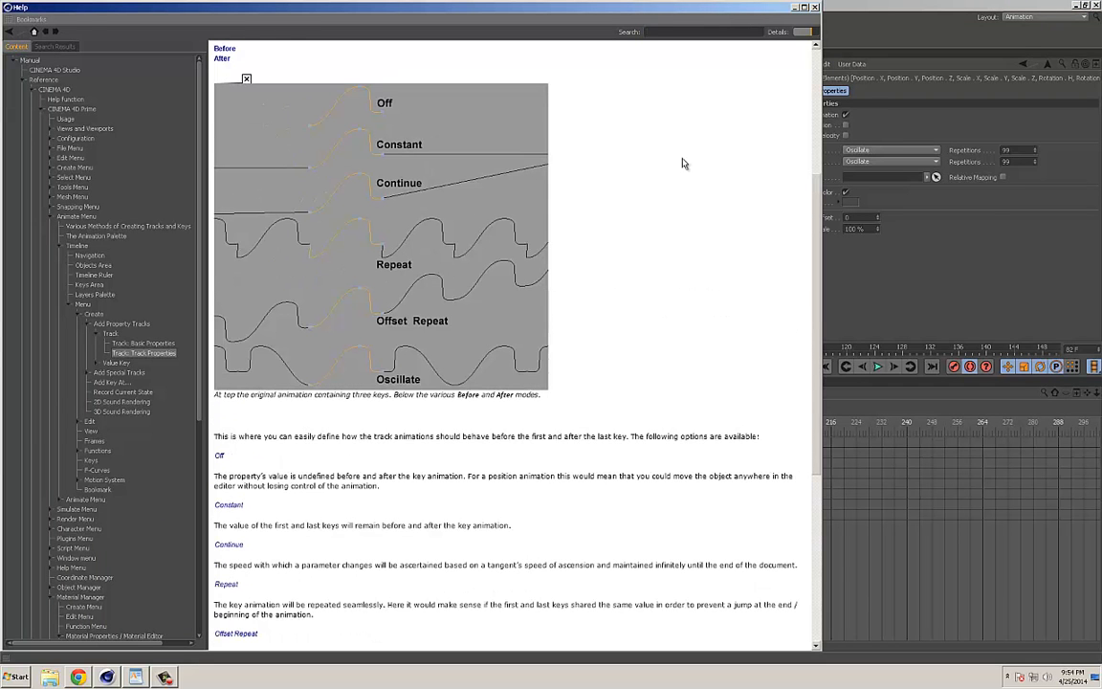
{"action": "left_click", "coordinate": [815, 7]}
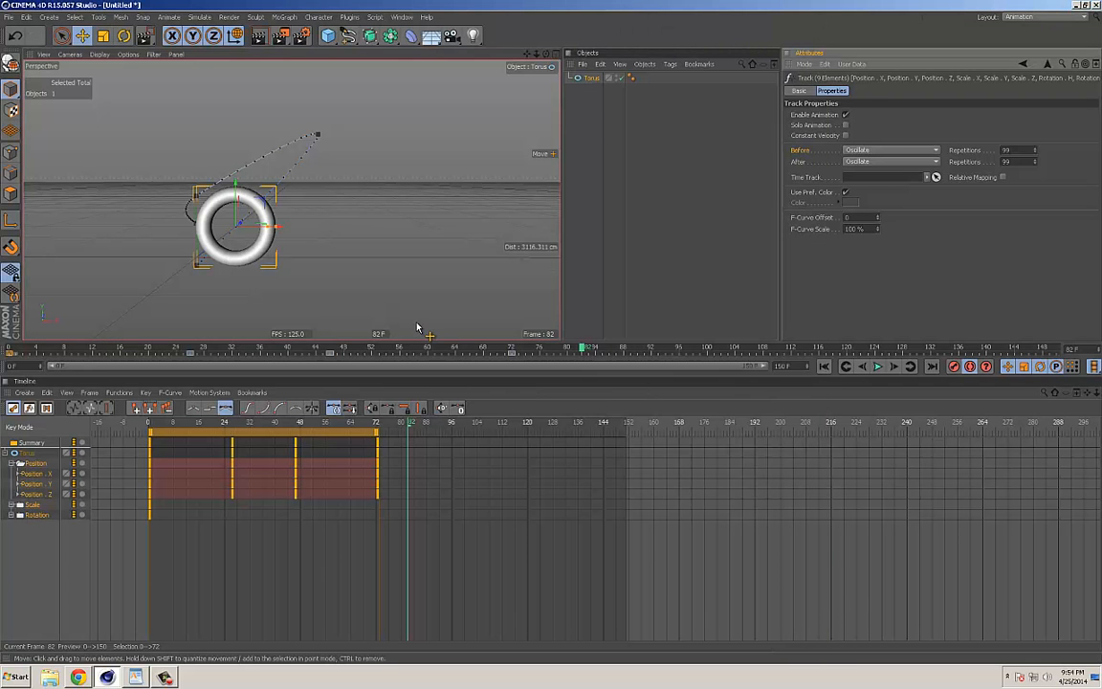